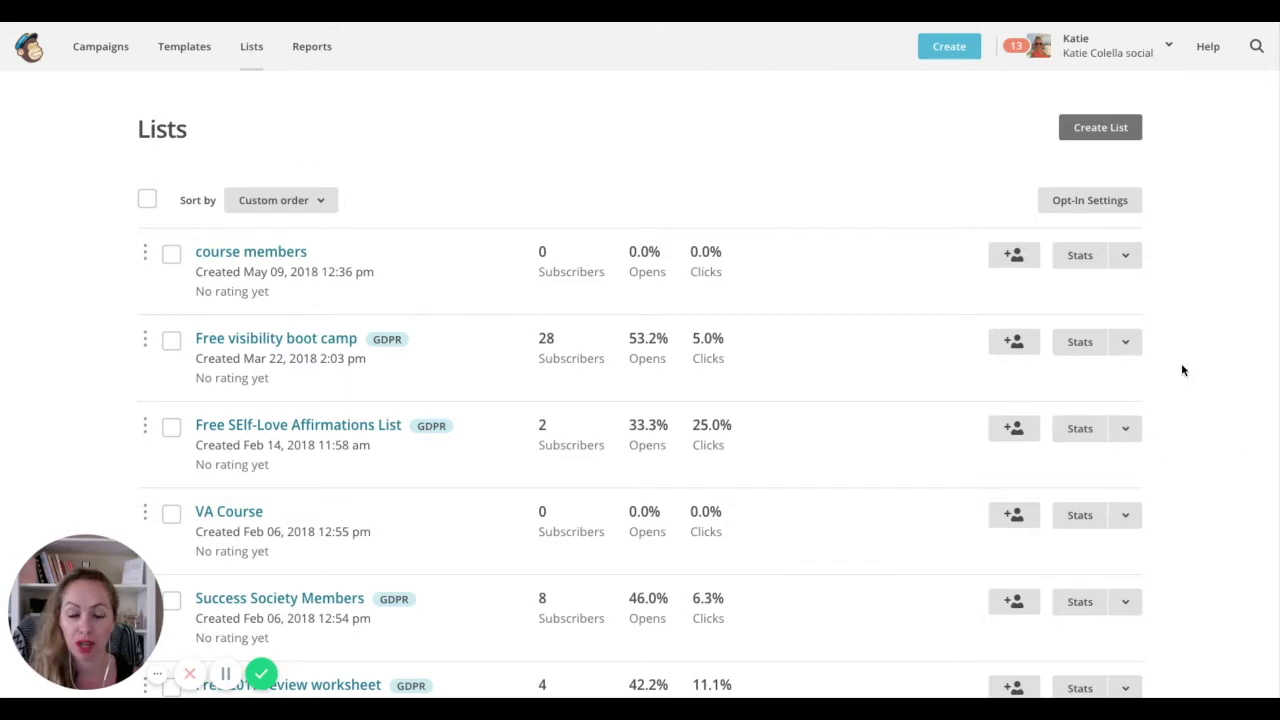
- Open the options dropdown for the Free visibility boot camp list
{"action": "left_click", "coordinate": [1126, 342]}
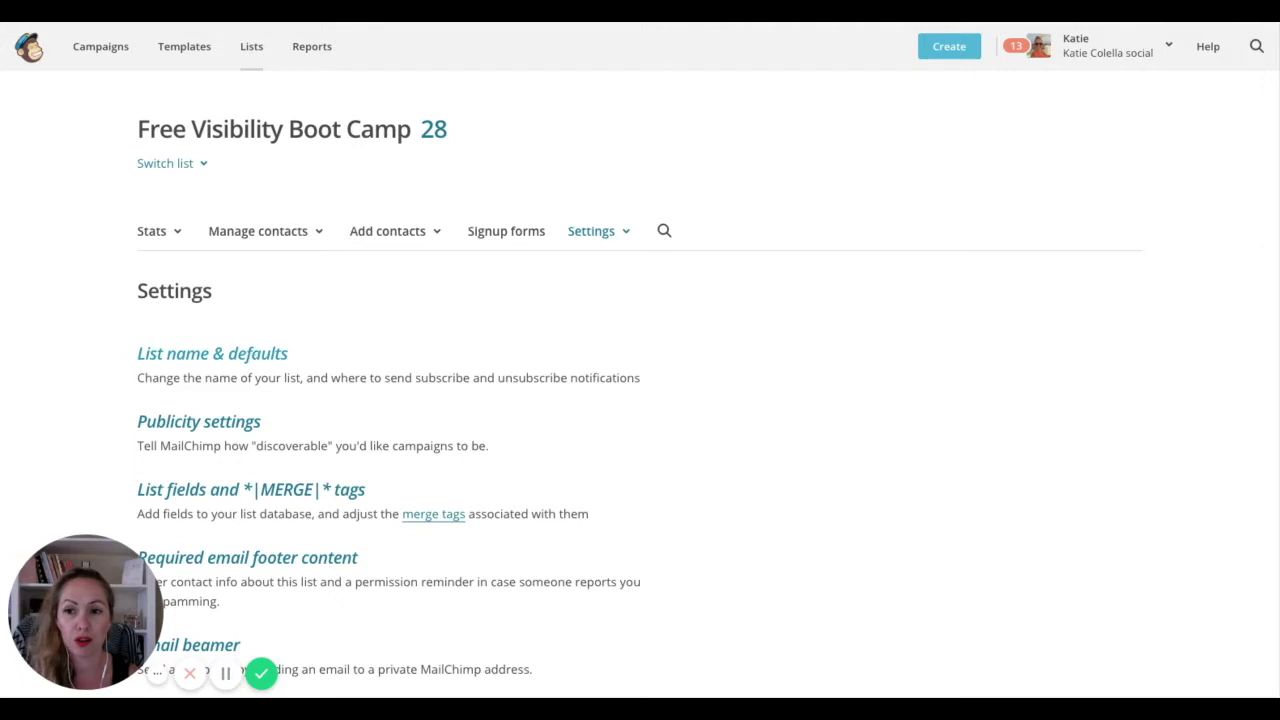
- Open the List name & campaign defaults page for the Free Visibility Boot Camp list
{"action": "left_click", "coordinate": [240, 354]}
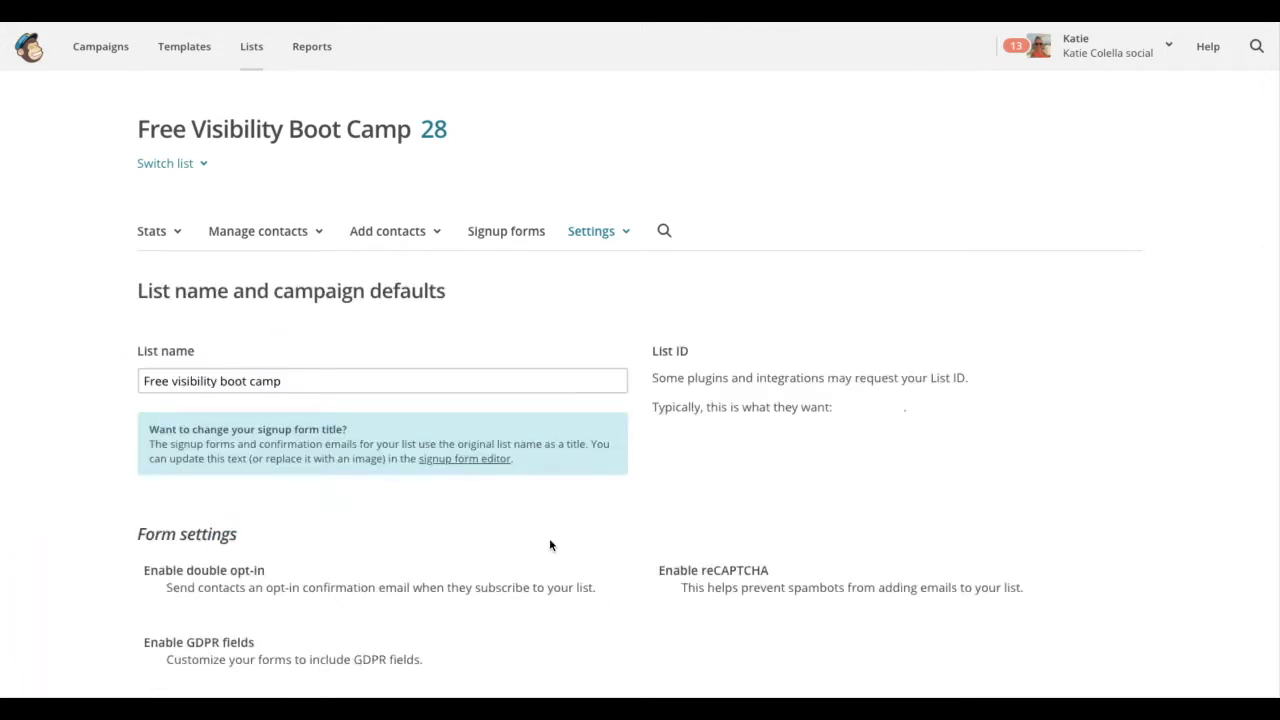
- Tick Enable GDPR fields and save the list and campaign defaults
{"action": "scroll", "coordinate": [550, 543], "scroll_direction": "down", "scroll_amount": 1}
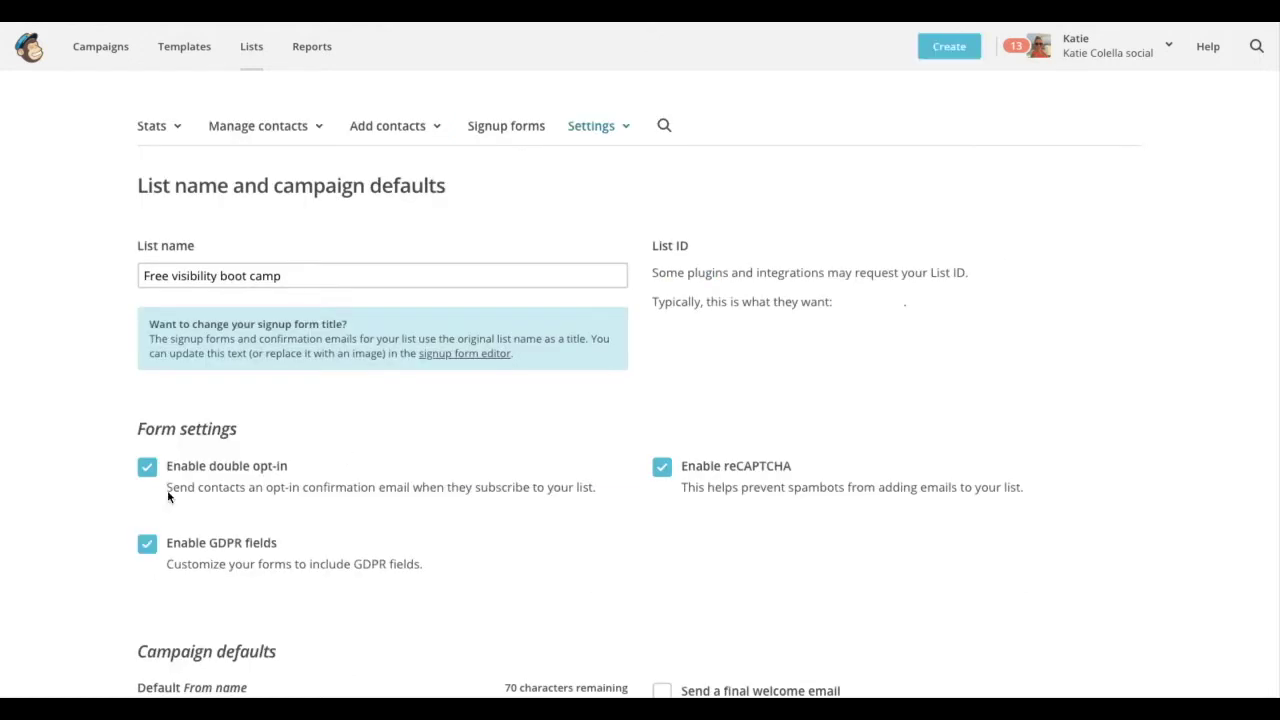
{"action": "left_click", "coordinate": [148, 546]}
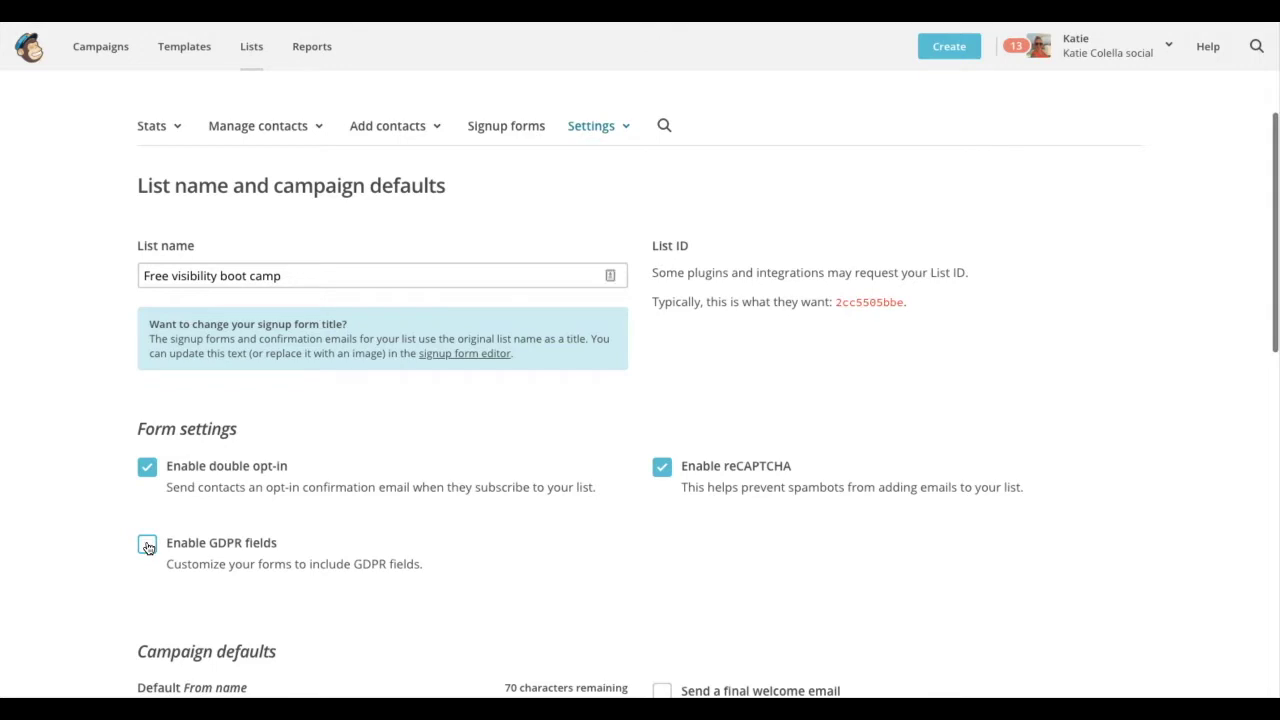
{"action": "left_click", "coordinate": [148, 546]}
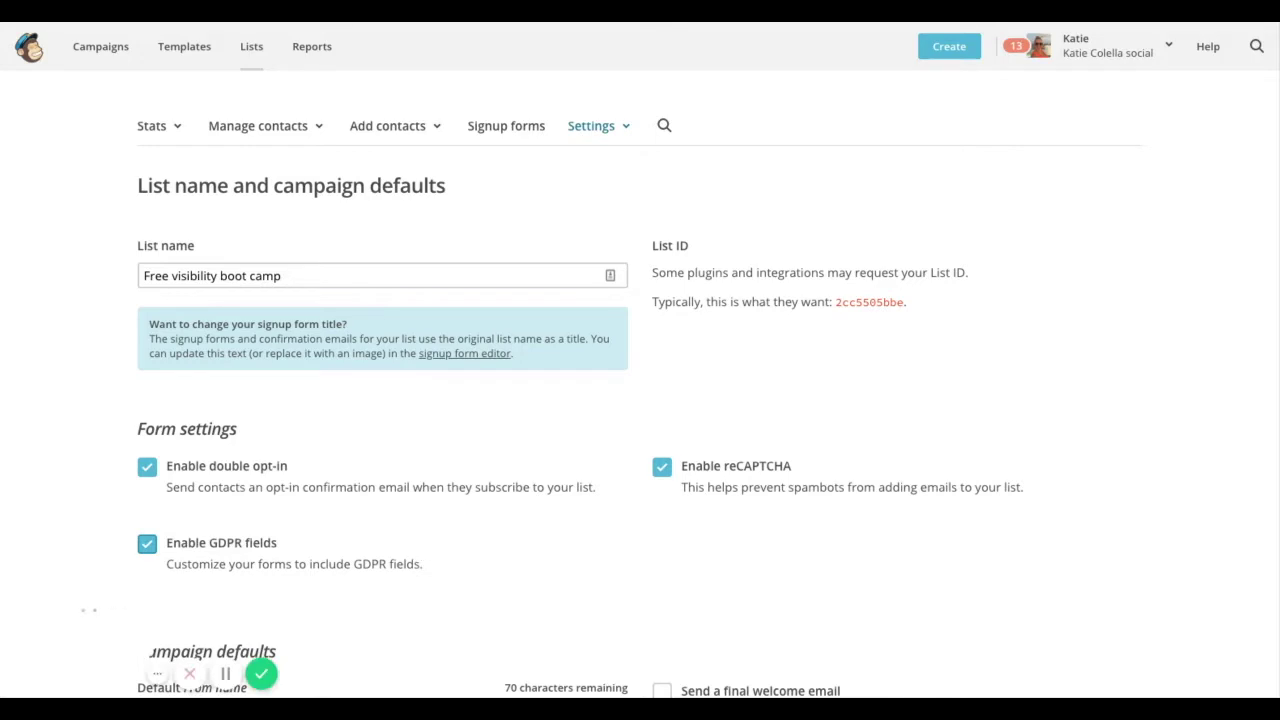
{"action": "scroll", "coordinate": [640, 400], "scroll_direction": "down", "scroll_amount": 9}
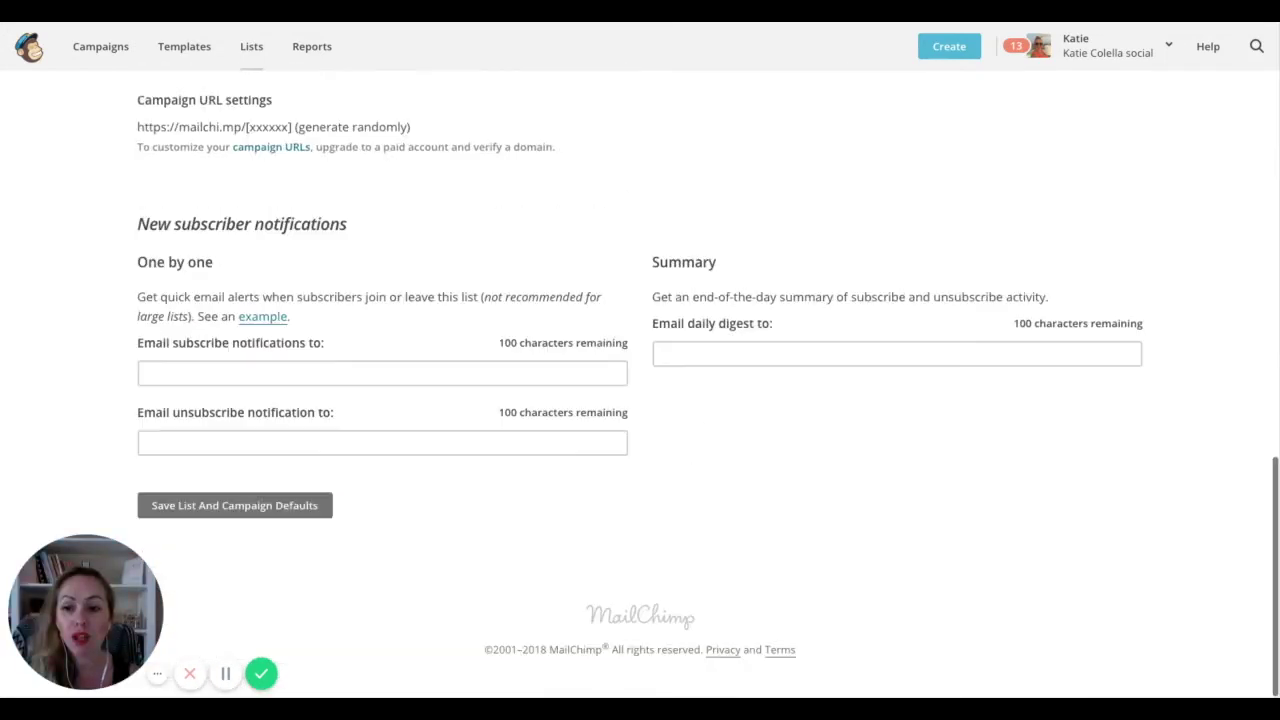
{"action": "left_click", "coordinate": [263, 506]}
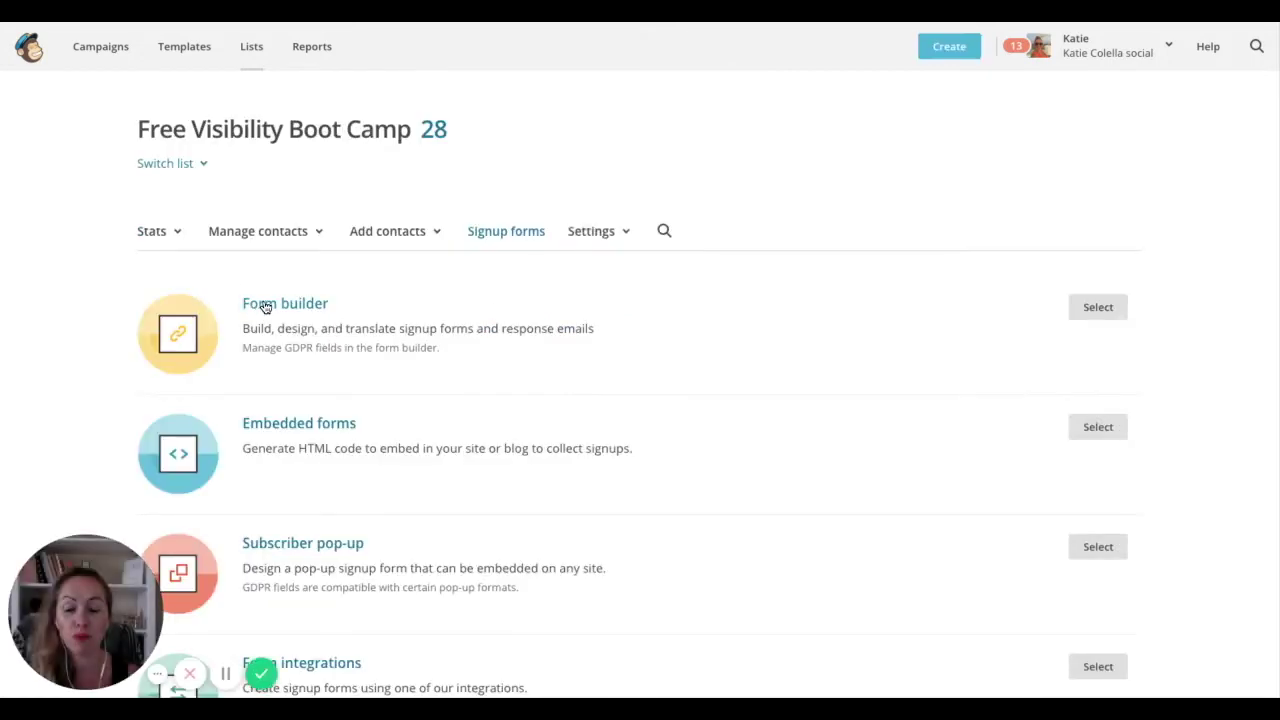
- Open the form builder and scroll the signup form to its Marketing Permissions section
{"action": "left_click", "coordinate": [266, 305]}
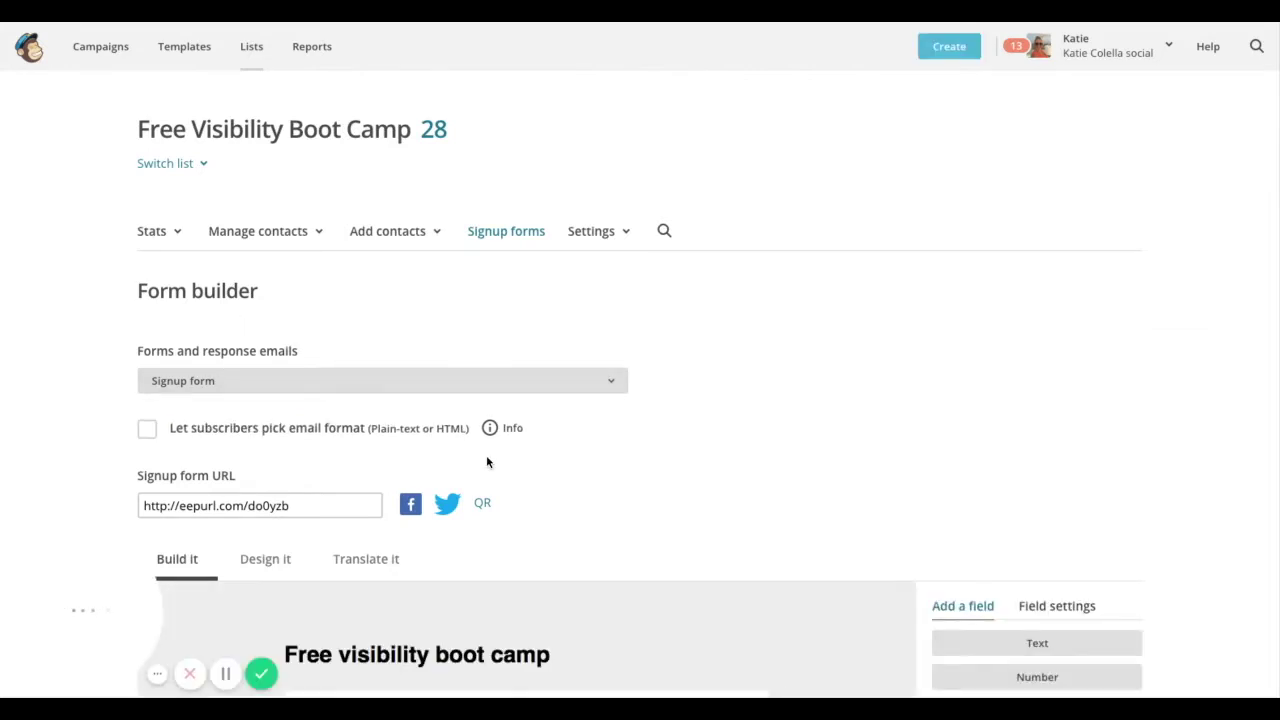
{"action": "scroll", "coordinate": [487, 461], "scroll_direction": "down", "scroll_amount": 3}
{"action": "scroll", "coordinate": [486, 461], "scroll_direction": "down", "scroll_amount": 8}
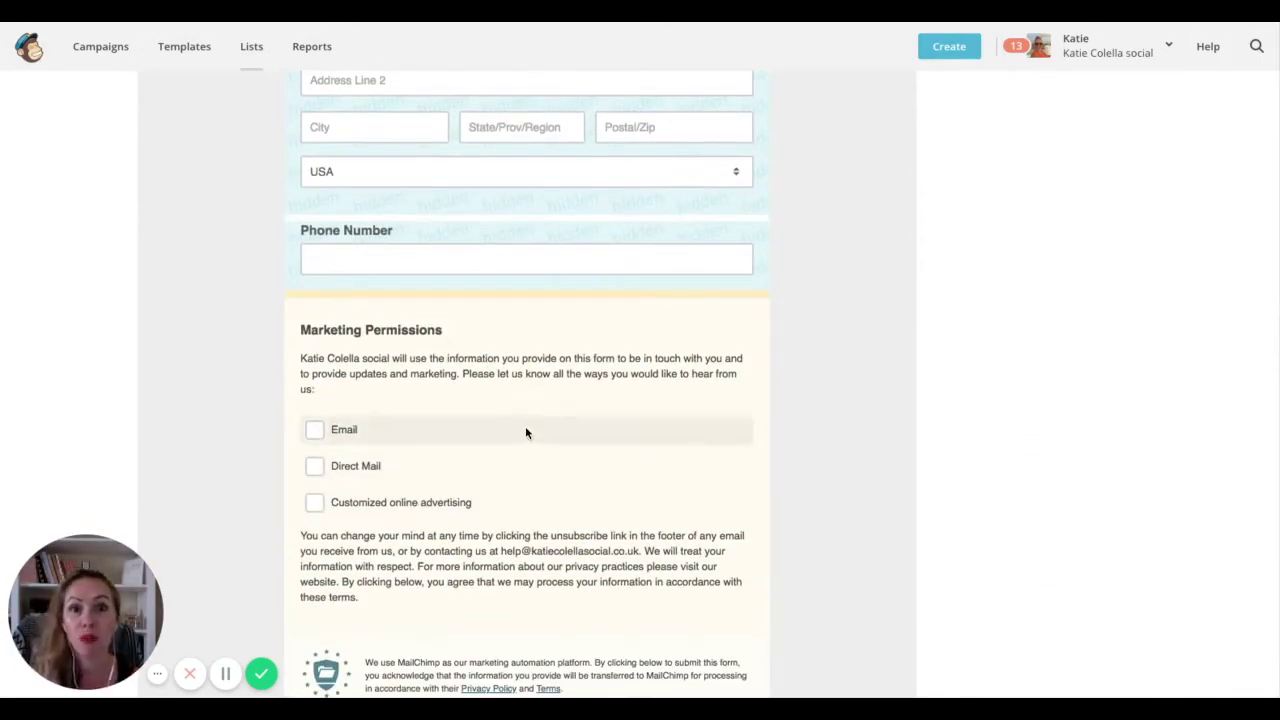
{"action": "scroll", "coordinate": [527, 432], "scroll_direction": "up", "scroll_amount": 9}
{"action": "scroll", "coordinate": [531, 433], "scroll_direction": "down", "scroll_amount": 3}
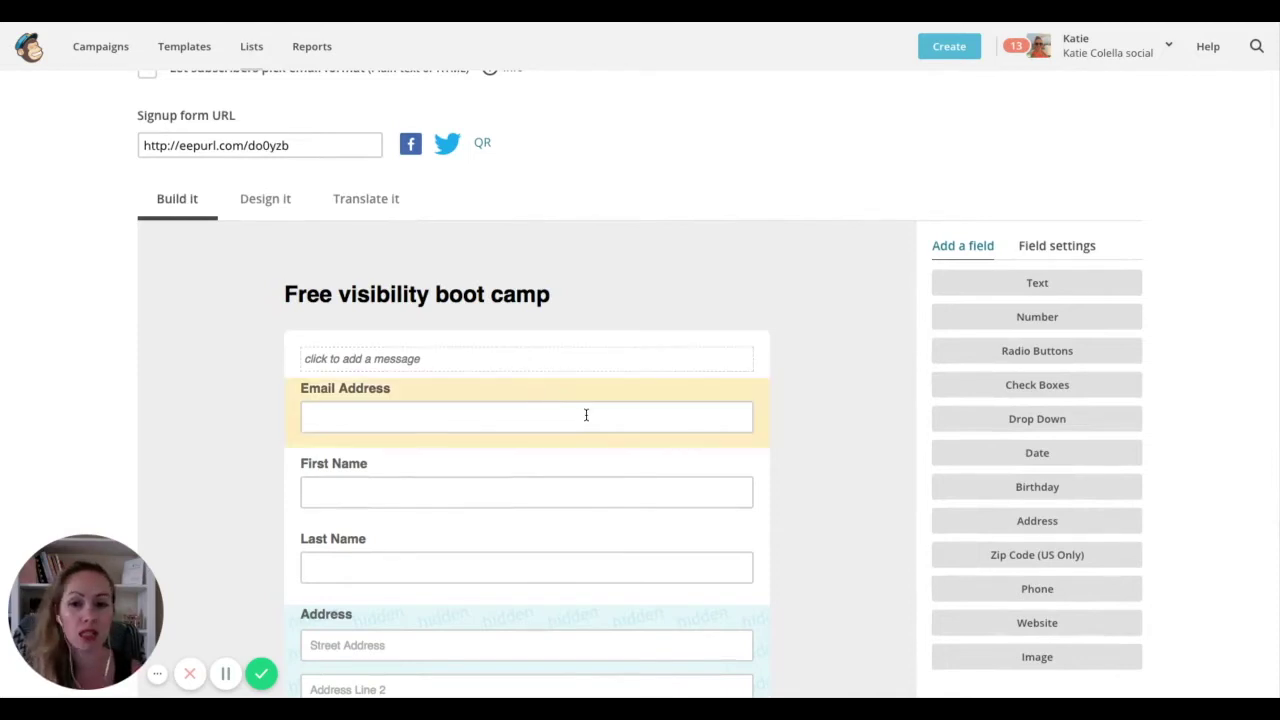
{"action": "scroll", "coordinate": [586, 415], "scroll_direction": "down", "scroll_amount": 6}
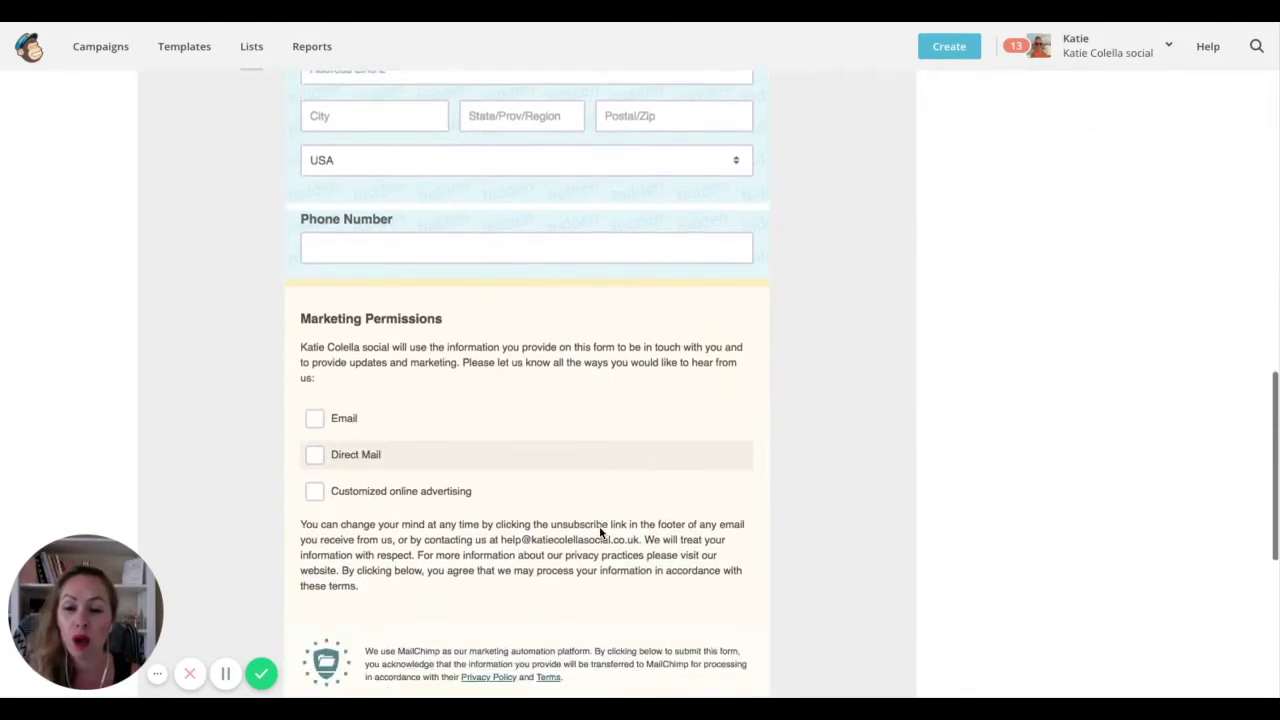
{"action": "scroll", "coordinate": [601, 533], "scroll_direction": "down", "scroll_amount": 1}
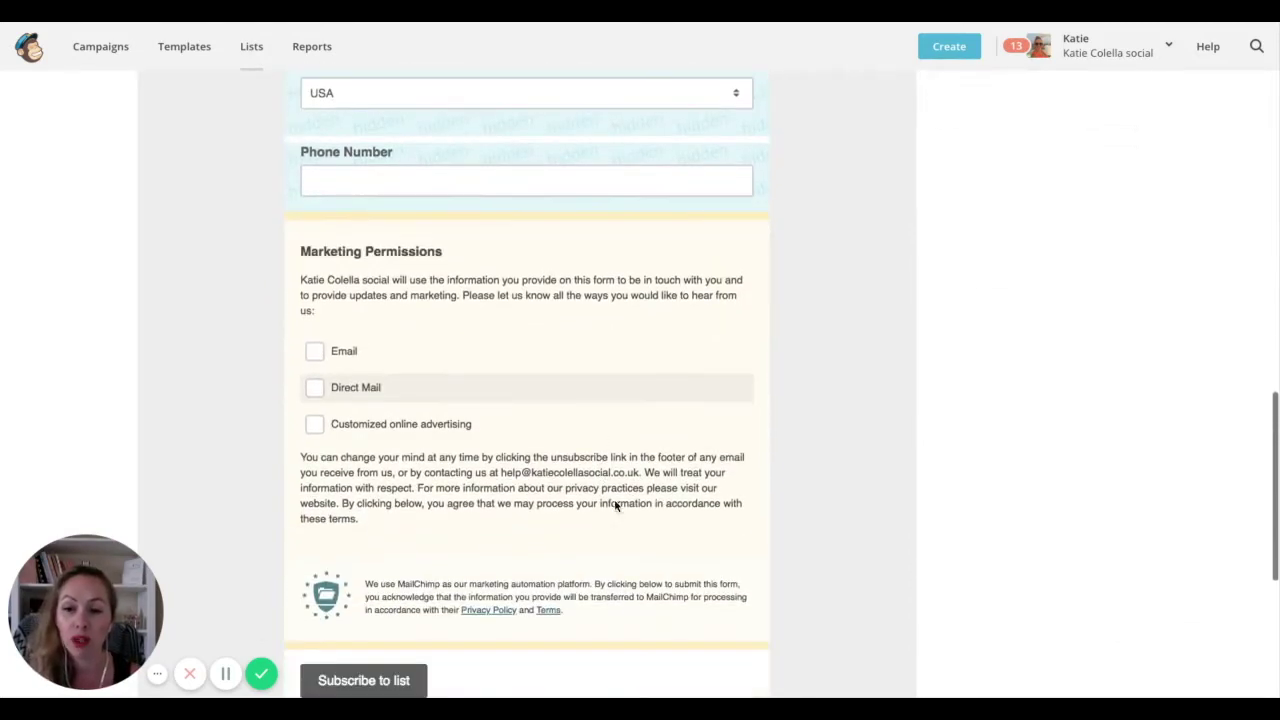
- Select the Marketing Permissions field and try the Email checkbox in the preview
{"action": "left_click", "coordinate": [637, 327]}
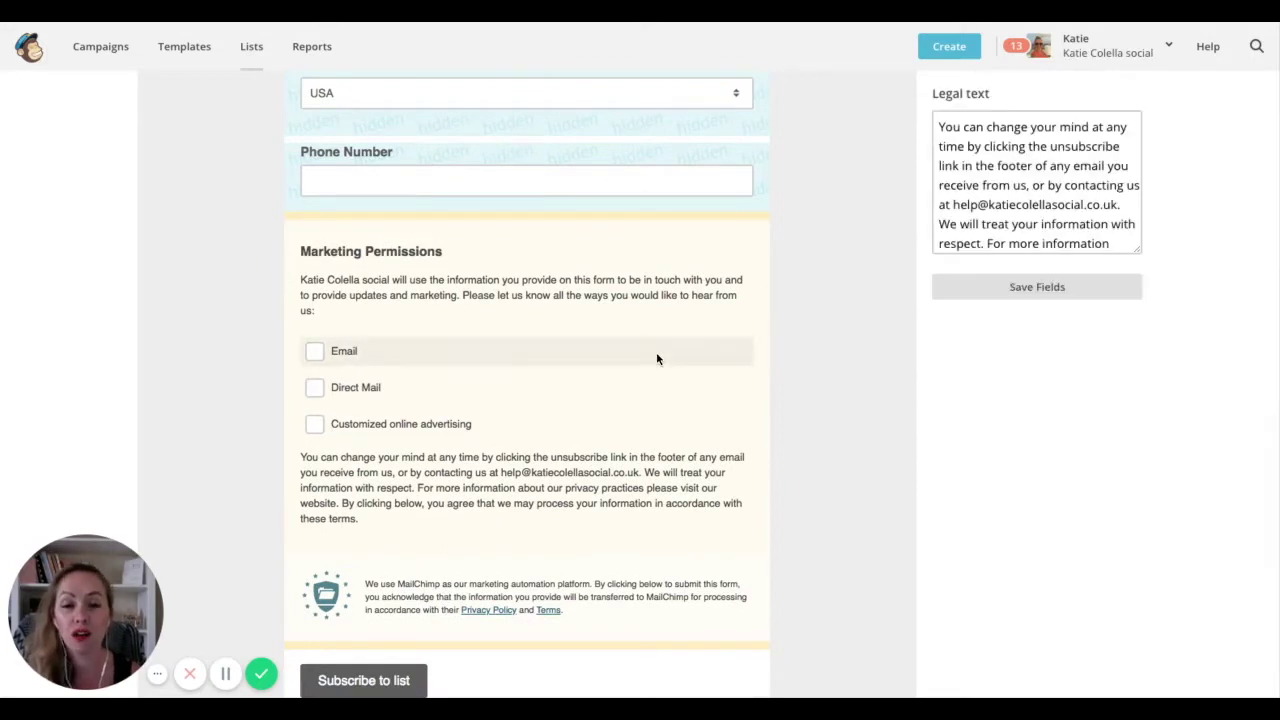
{"action": "left_click", "coordinate": [656, 358]}
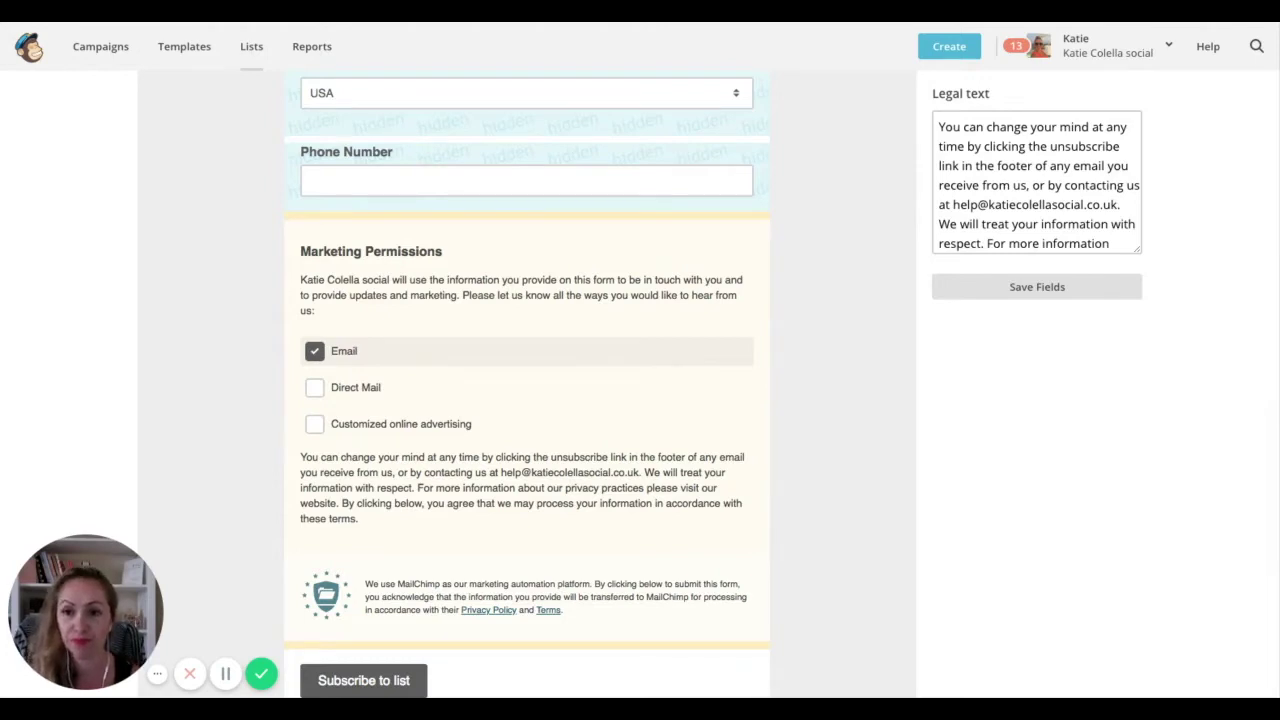
{"action": "left_click", "coordinate": [656, 358]}
{"action": "left_click", "coordinate": [656, 358]}
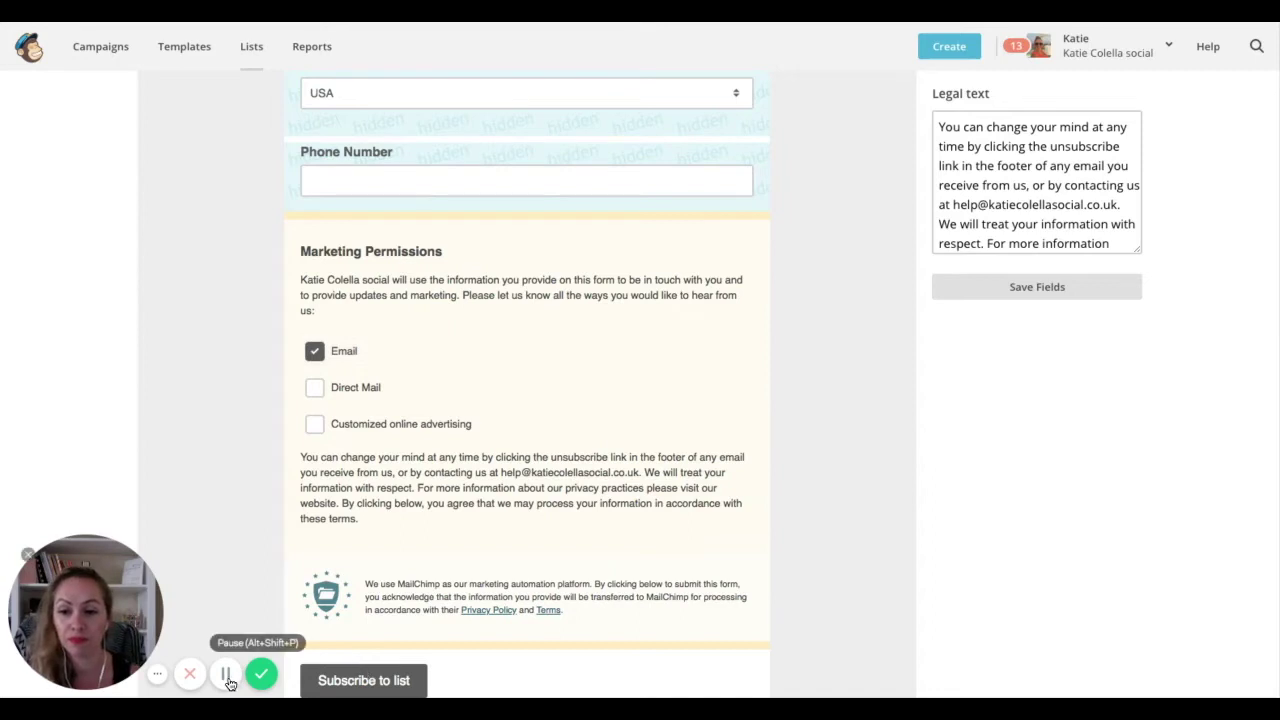
{"action": "left_click", "coordinate": [225, 673]}
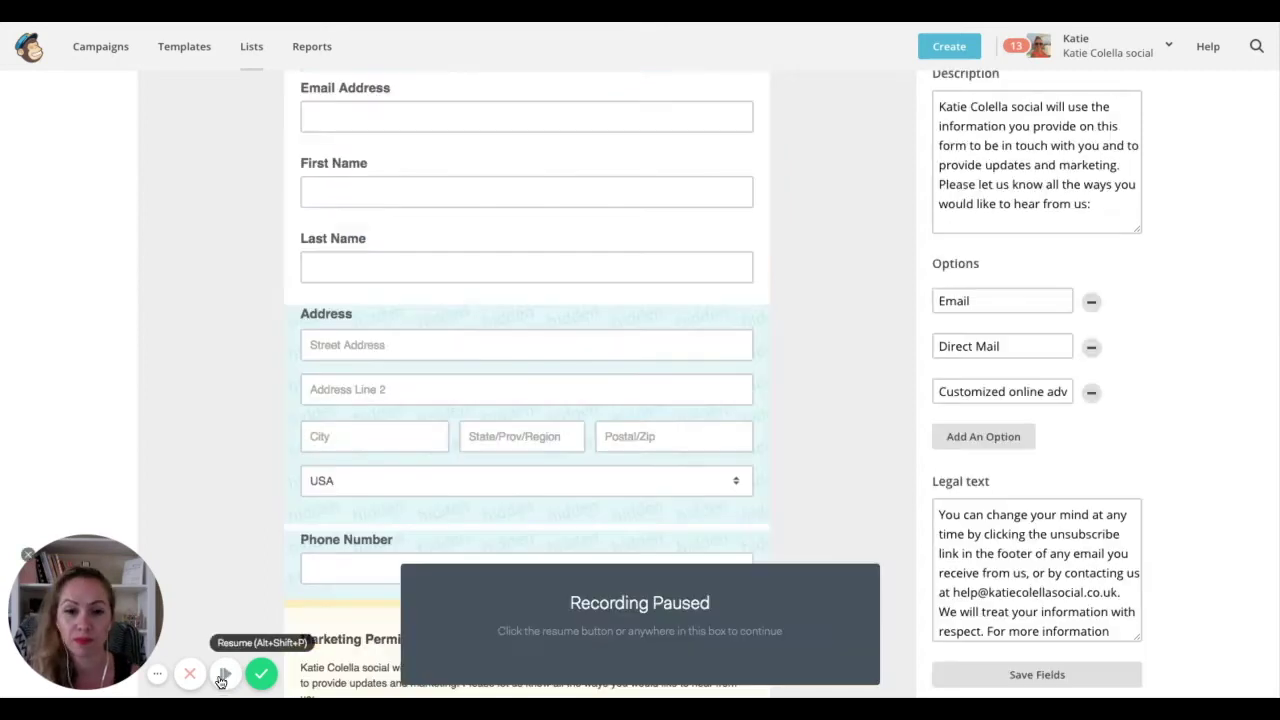
{"action": "left_click", "coordinate": [225, 673]}
{"action": "scroll", "coordinate": [665, 308], "scroll_direction": "down", "scroll_amount": 1}
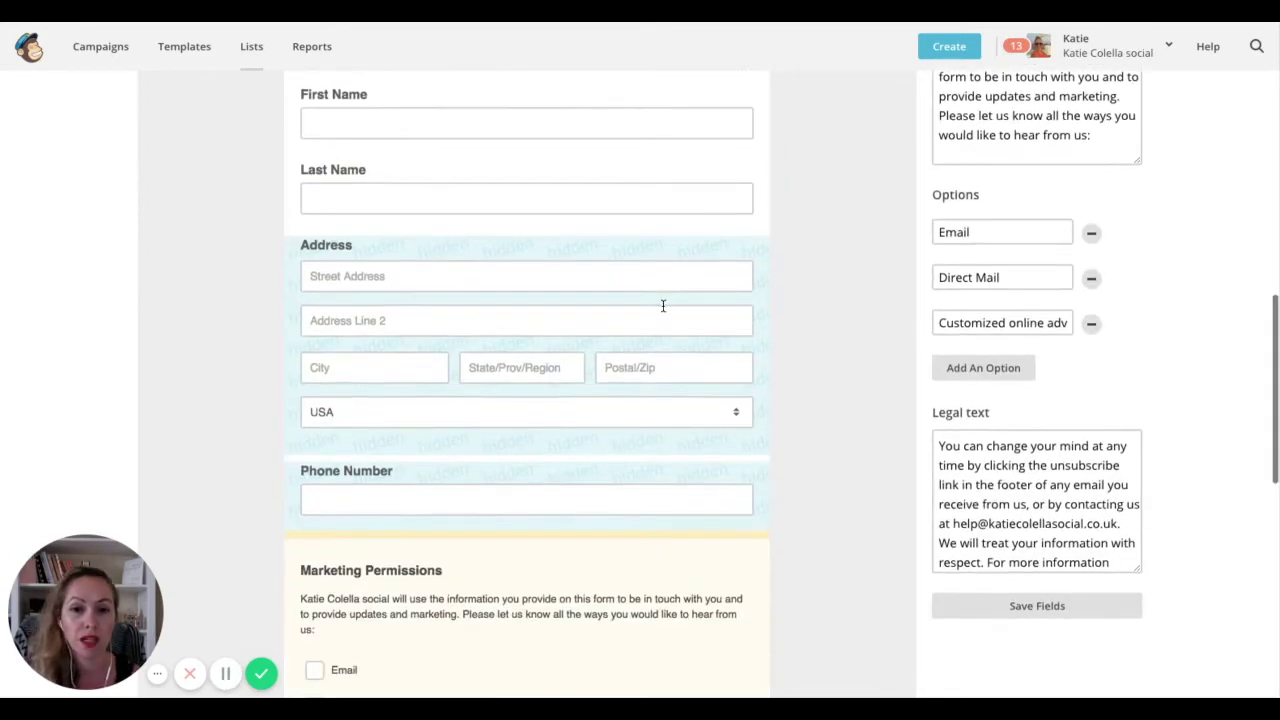
{"action": "scroll", "coordinate": [1082, 275], "scroll_direction": "up", "scroll_amount": 2}
{"action": "scroll", "coordinate": [1078, 273], "scroll_direction": "up", "scroll_amount": 3}
- Change lowercase 'social' to 'Social' in the Marketing Permissions description
{"action": "left_click", "coordinate": [1040, 231]}
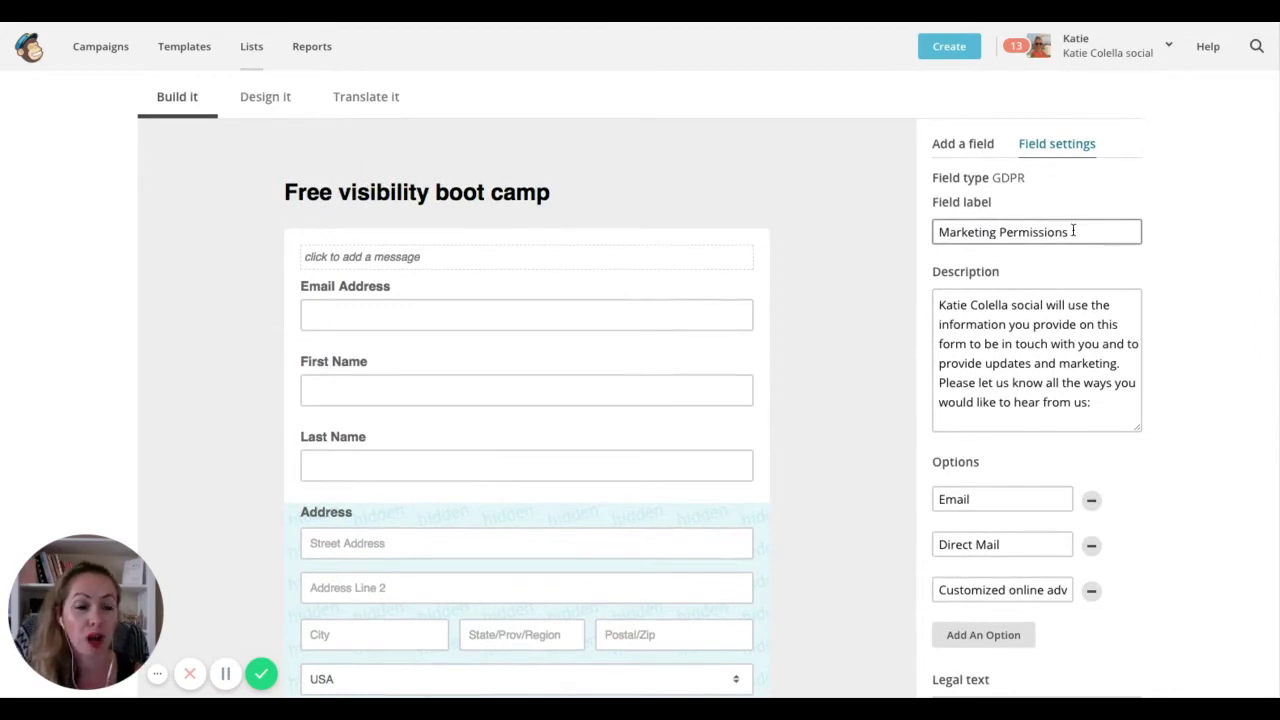
{"action": "left_click_drag", "start_coordinate": [1073, 231], "coordinate": [935, 231]}
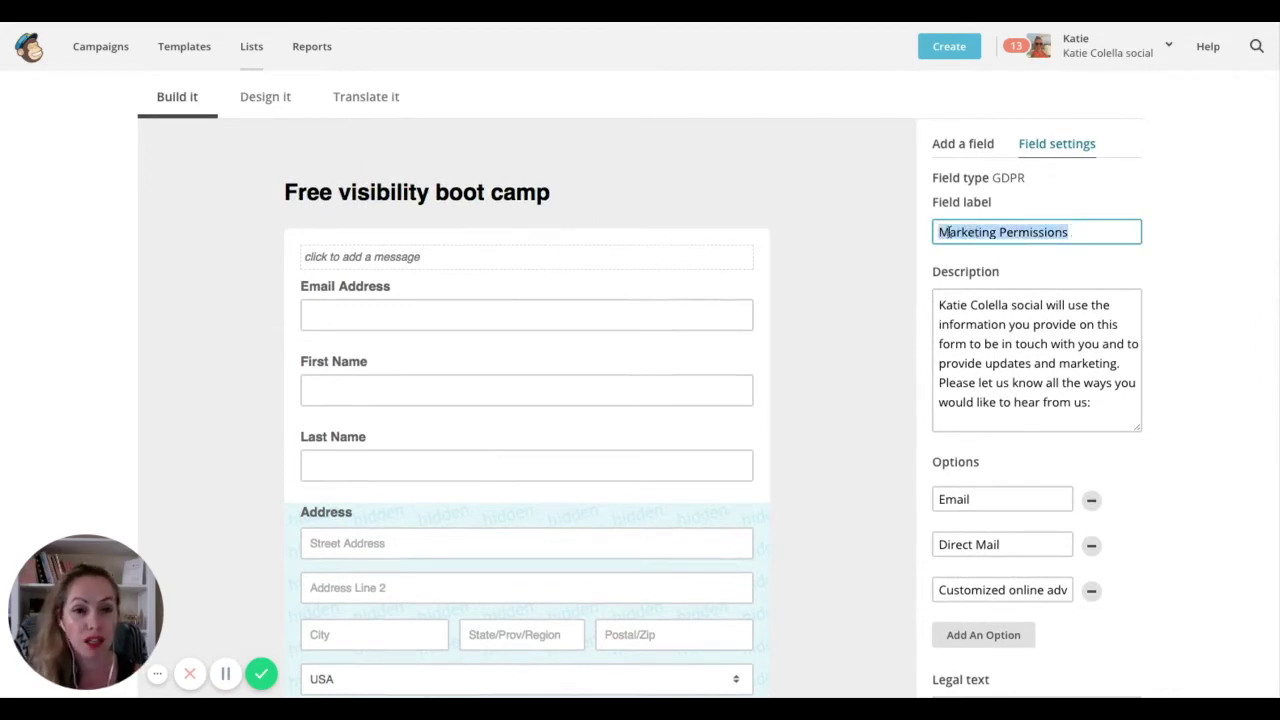
{"action": "left_click", "coordinate": [947, 232]}
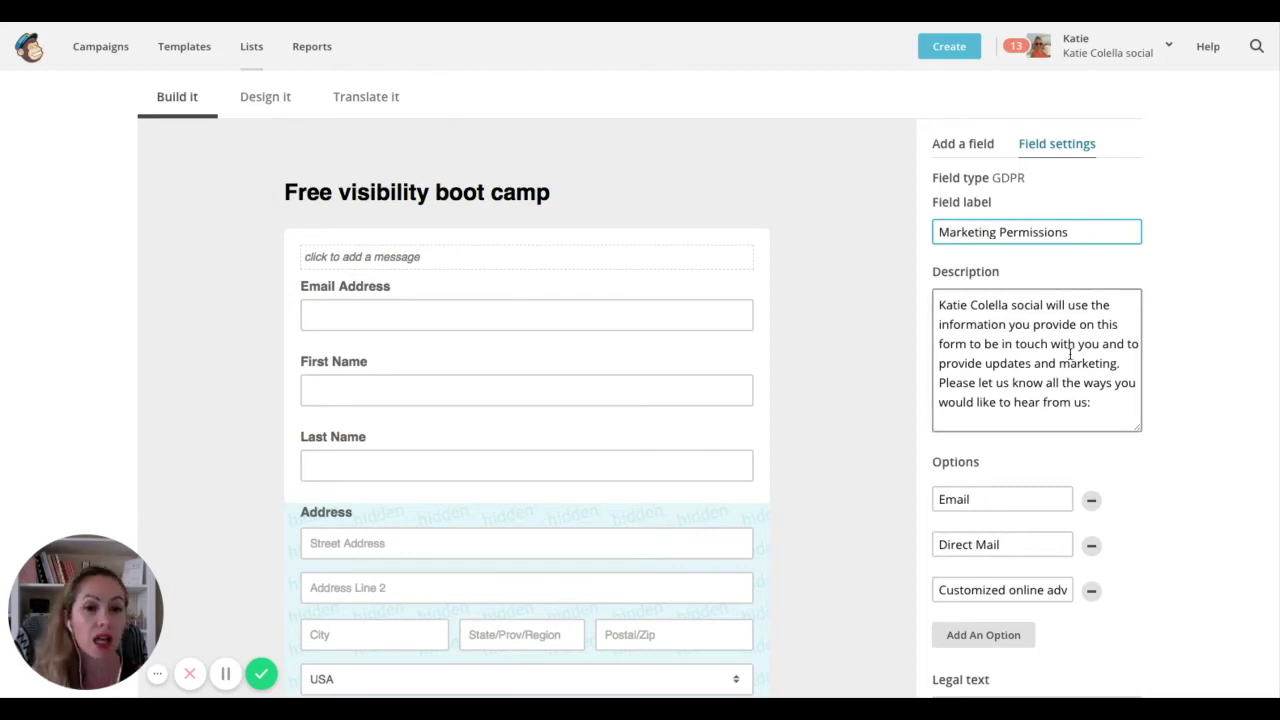
{"action": "left_click", "coordinate": [1014, 304]}
{"action": "key", "text": "Delete"}
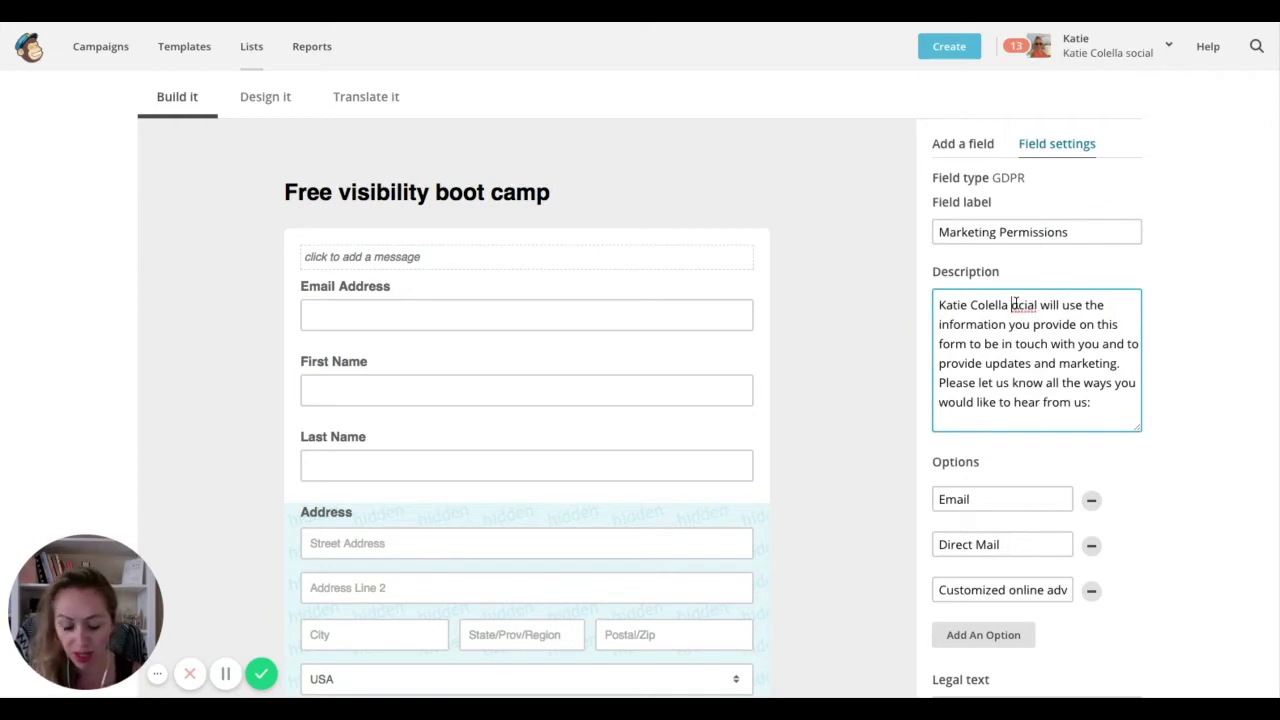
{"action": "type", "text": "S"}
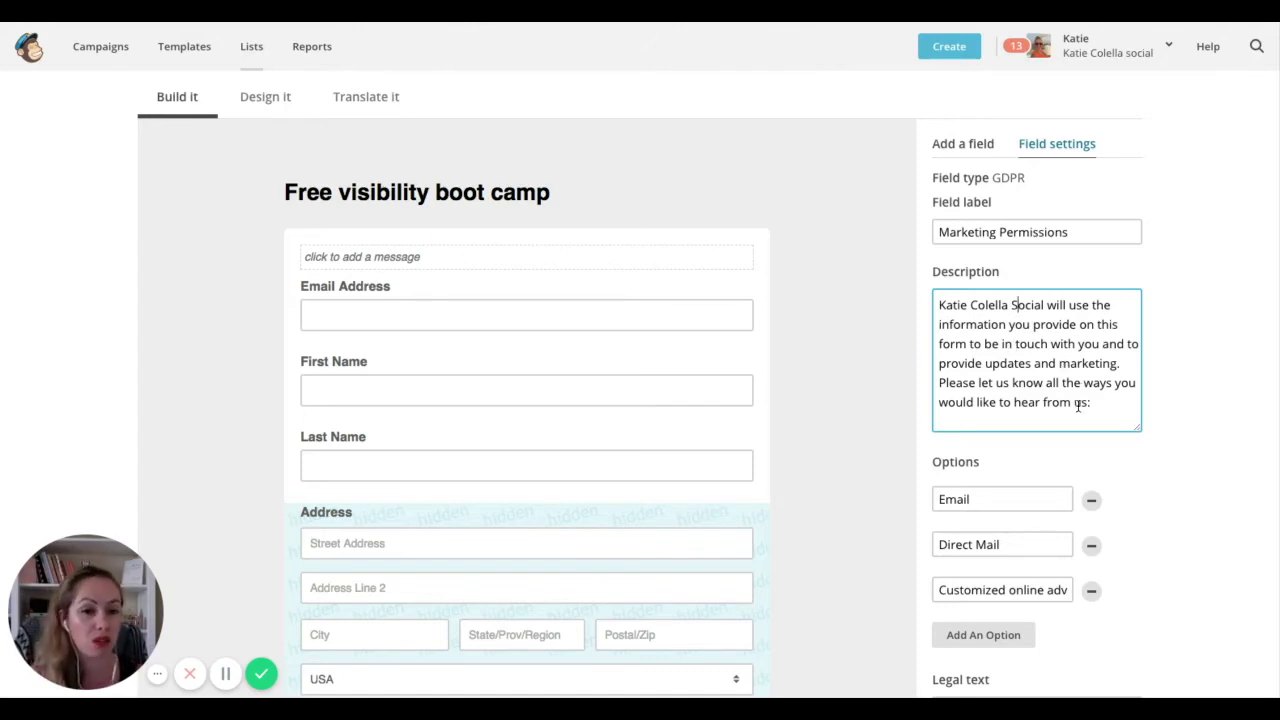
{"action": "scroll", "coordinate": [1051, 417], "scroll_direction": "down", "scroll_amount": 2}
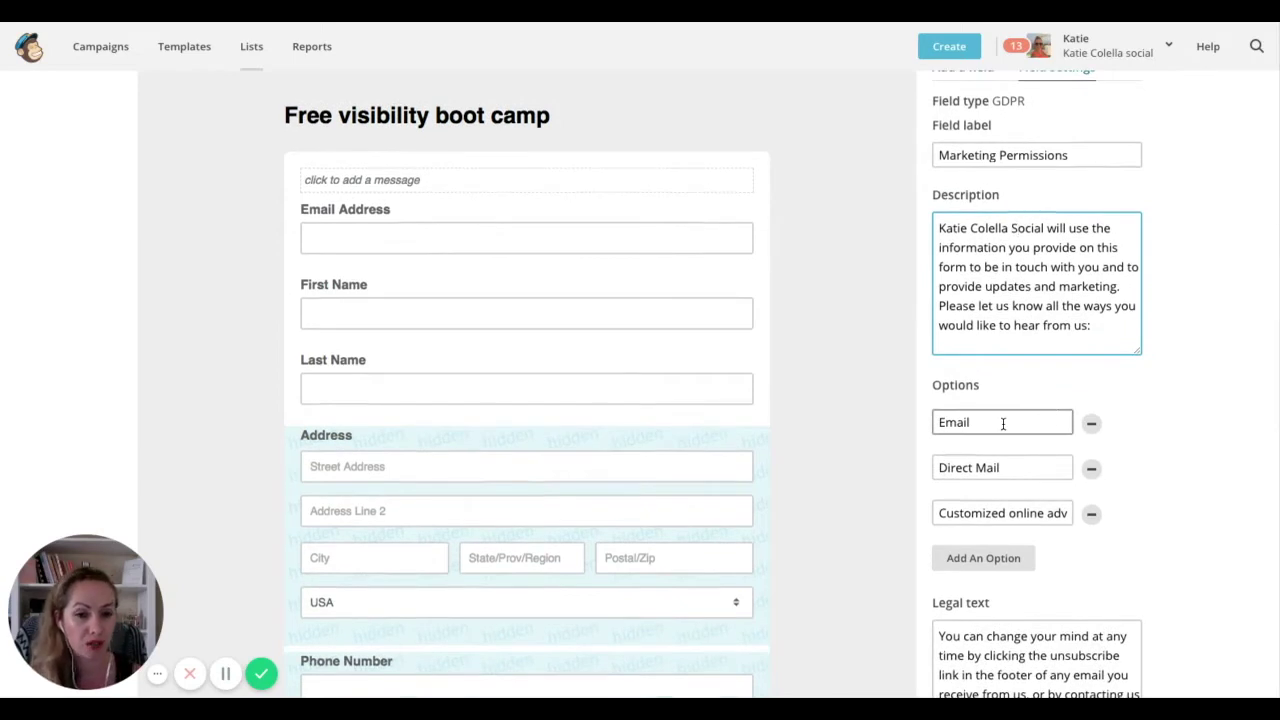
{"action": "scroll", "coordinate": [1003, 424], "scroll_direction": "down", "scroll_amount": 2}
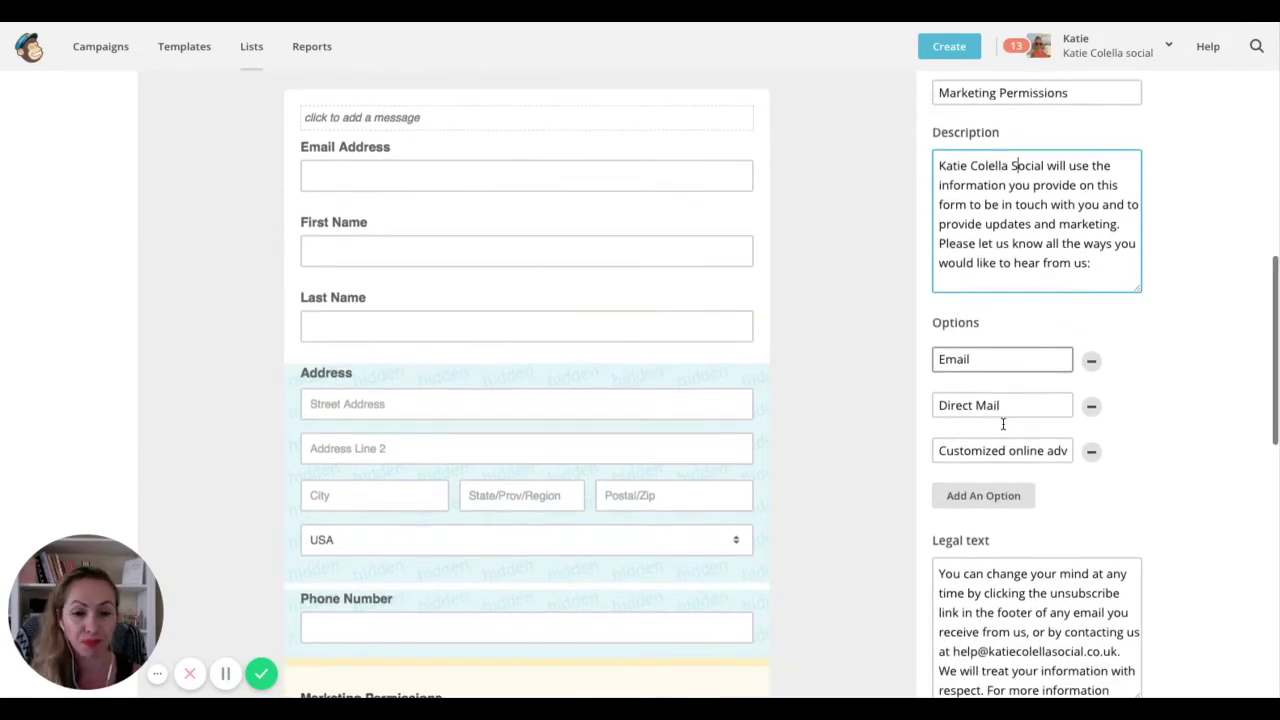
- Replace the Email, Direct Mail and third option labels with Top Tips, Freebies & Values, Offers & Discounts
{"action": "double_click", "coordinate": [988, 361]}
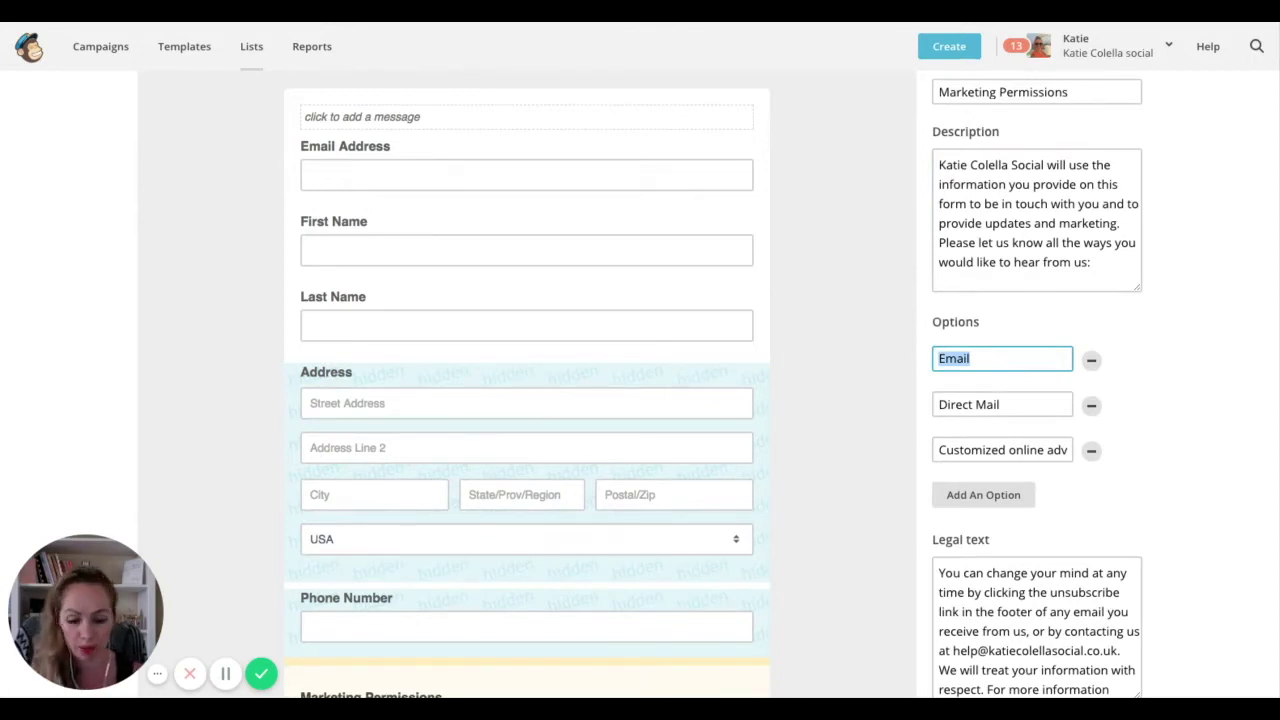
{"action": "type", "text": "T"}
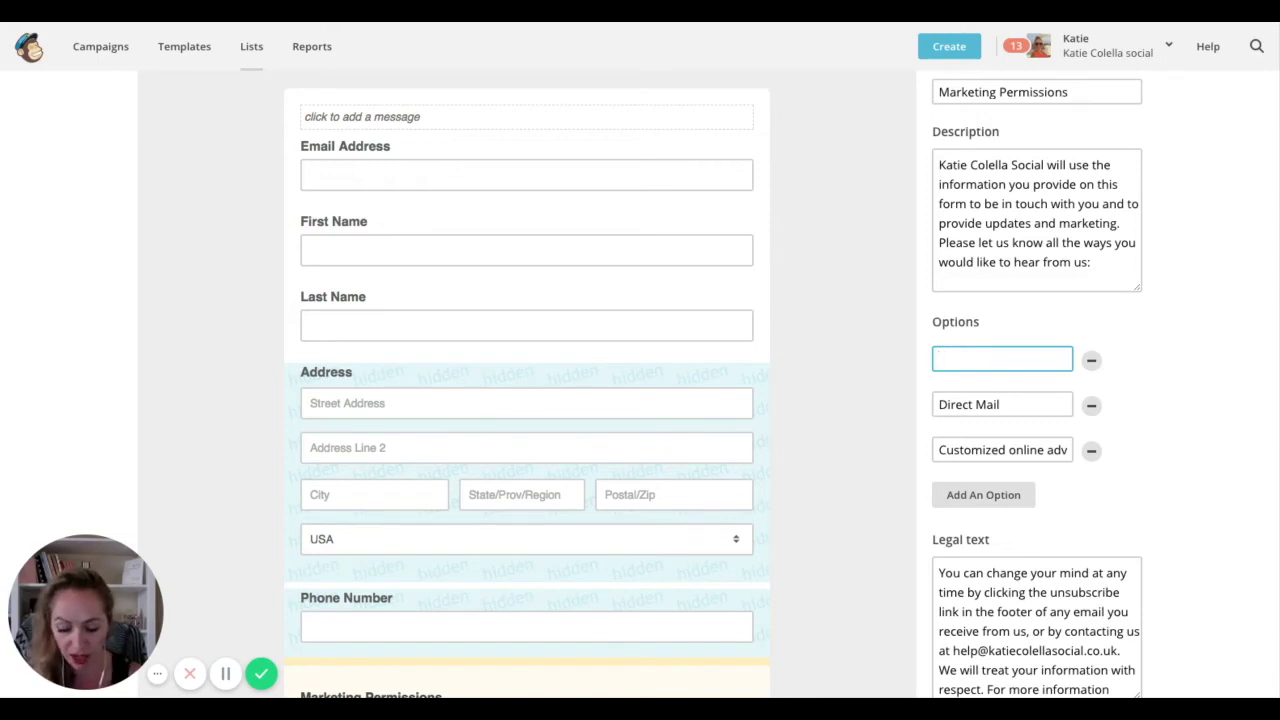
{"action": "type", "text": "Top Tips"}
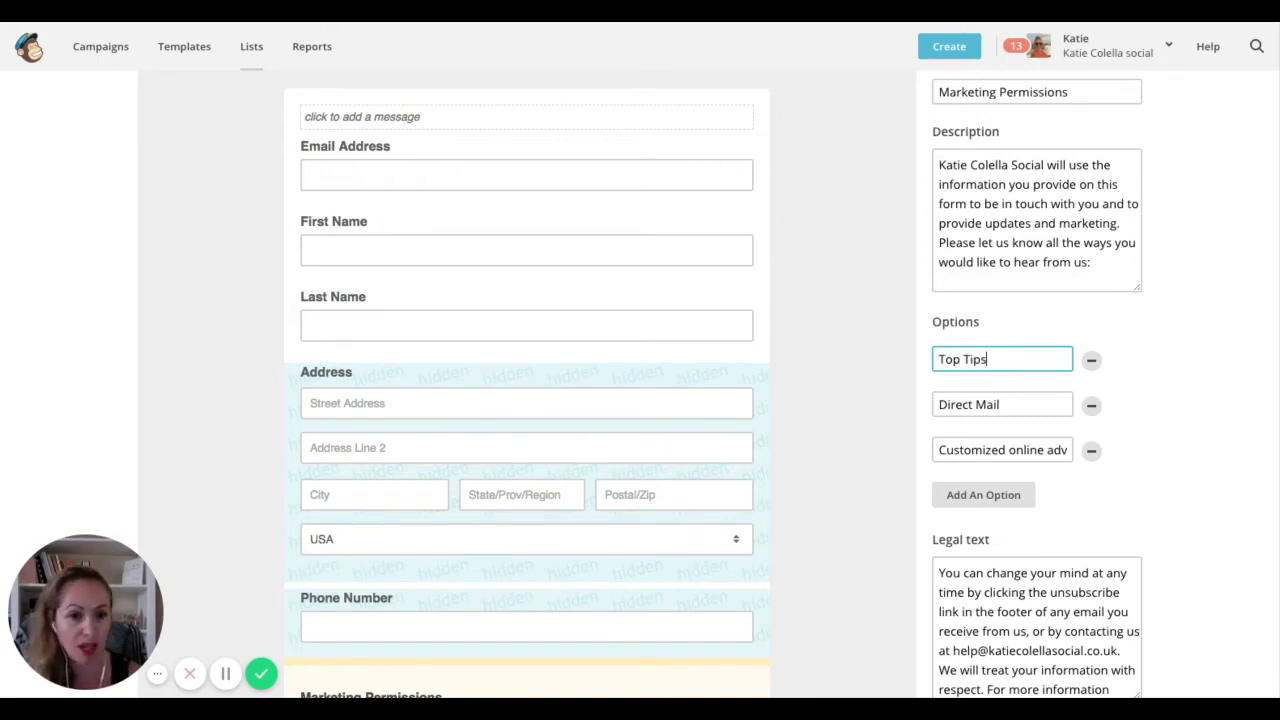
{"action": "left_click_drag", "start_coordinate": [1028, 394], "coordinate": [923, 403]}
{"action": "type", "text": "Fre"}
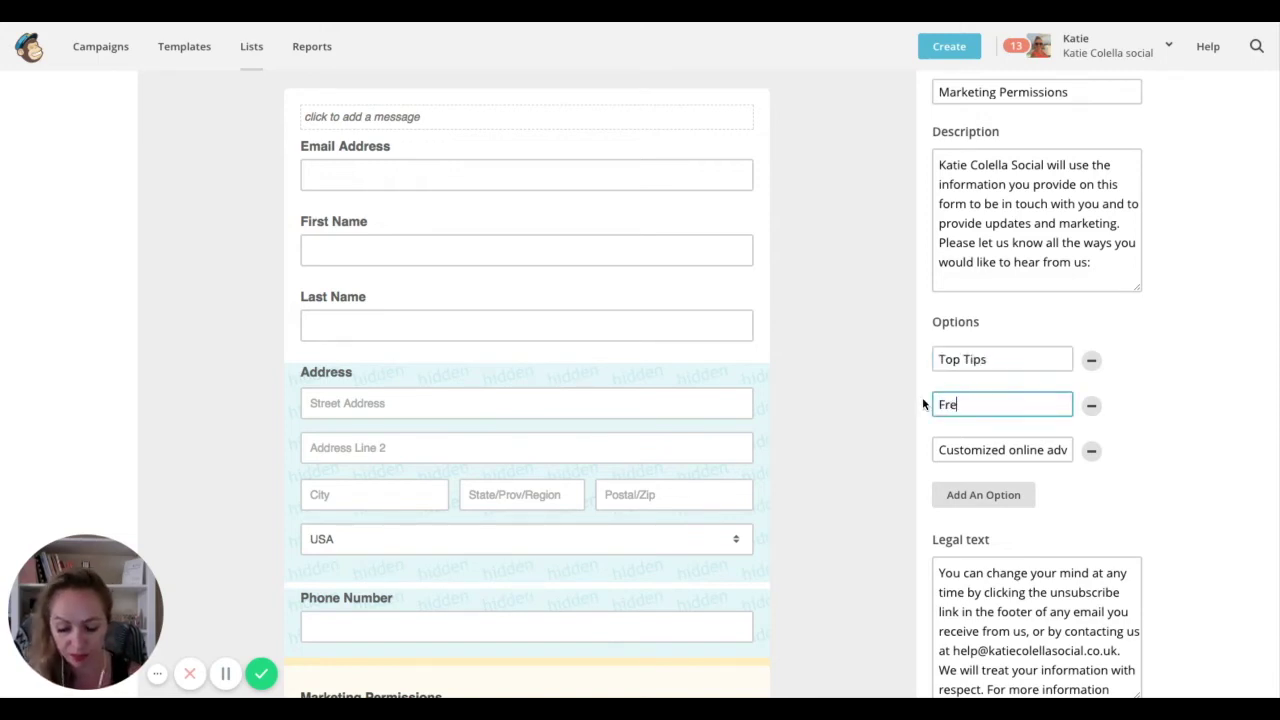
{"action": "type", "text": "ebies & Values"}
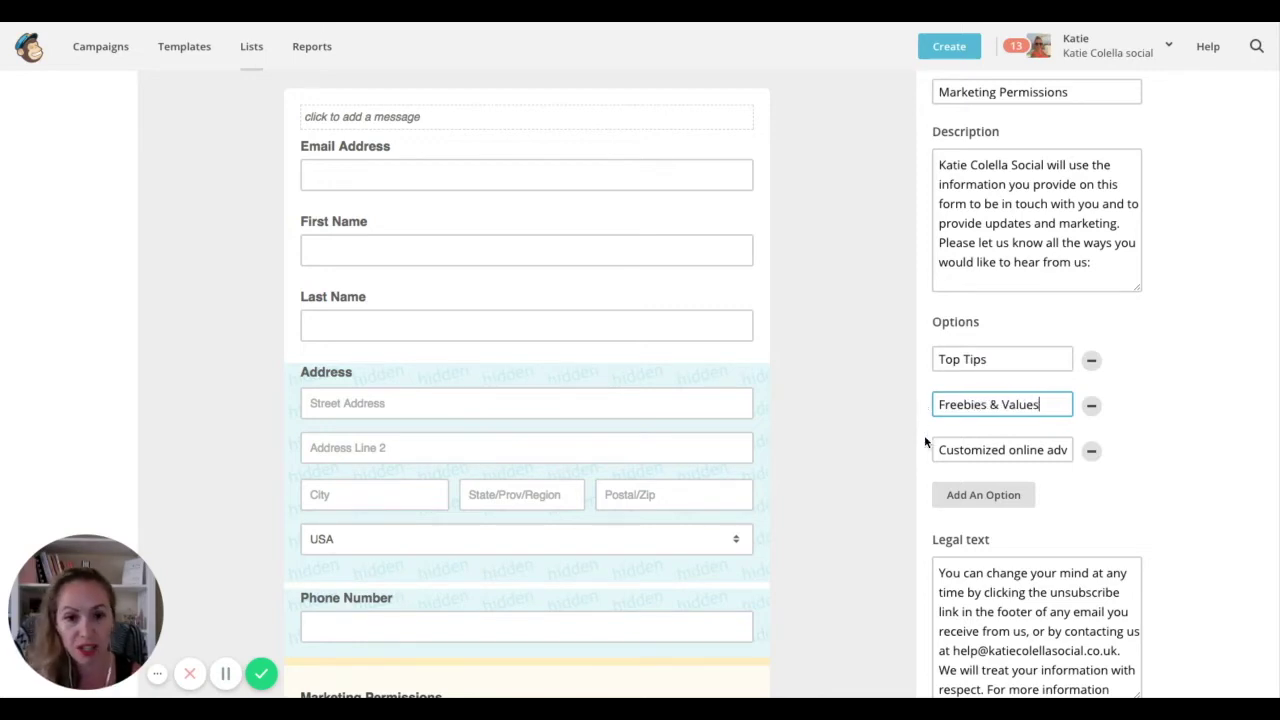
{"action": "left_click_drag", "start_coordinate": [930, 450], "coordinate": [1006, 453]}
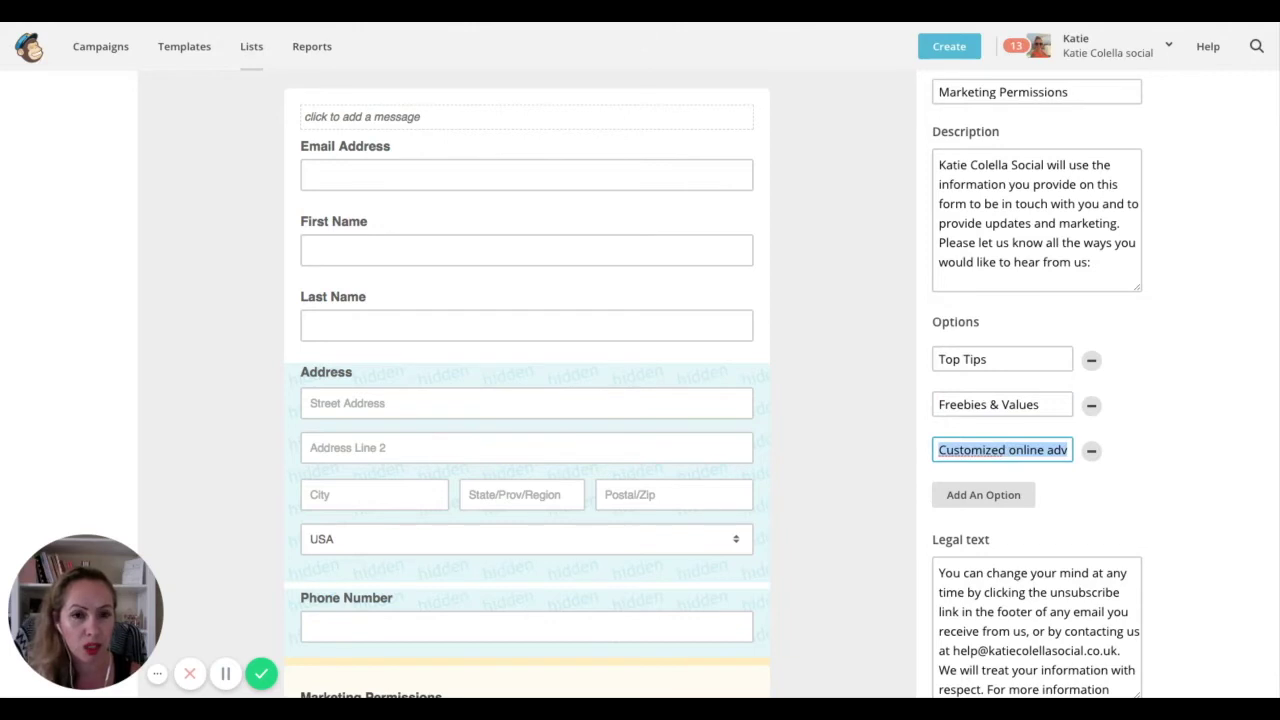
{"action": "type", "text": "Offers"}
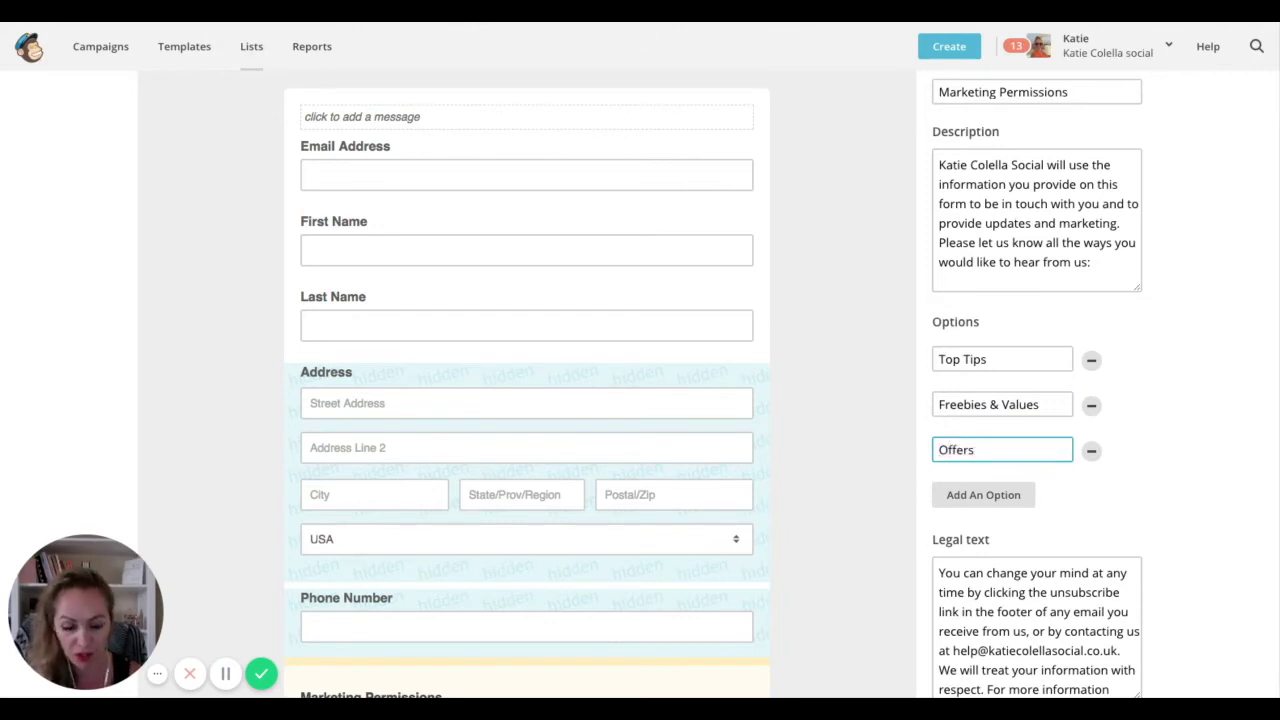
{"action": "type", "text": " & "}
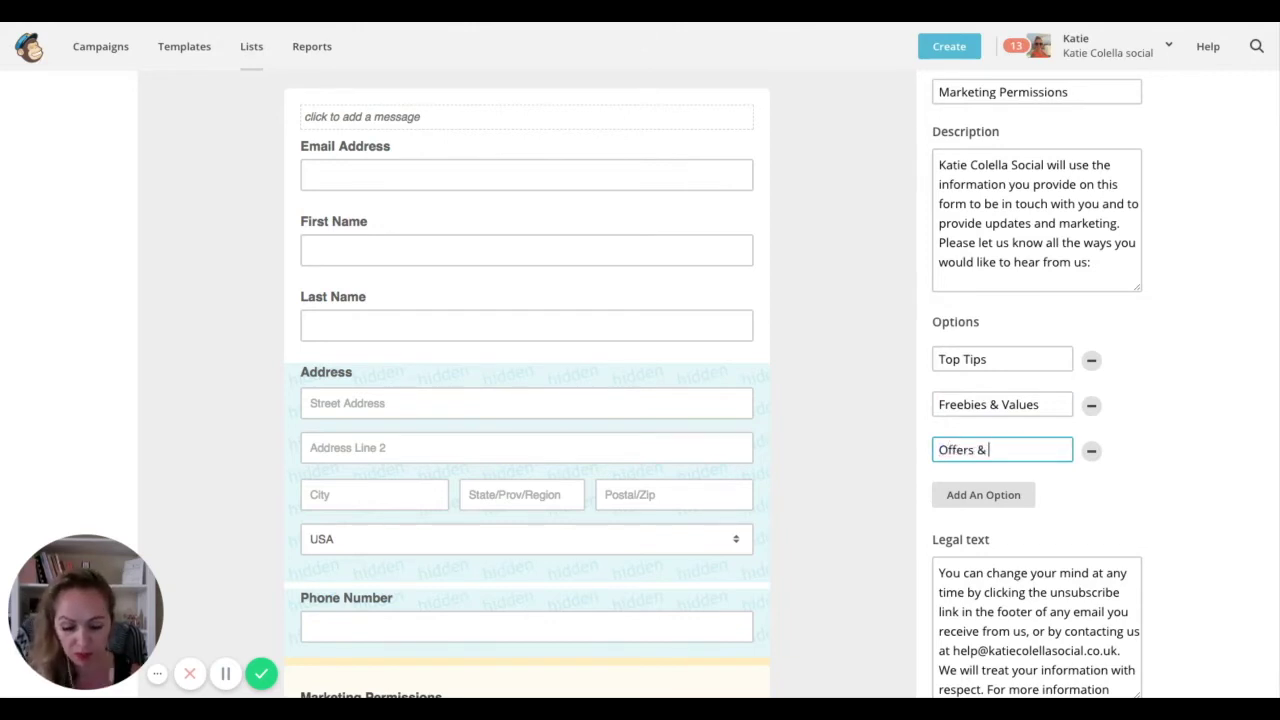
{"action": "type", "text": "Discounts"}
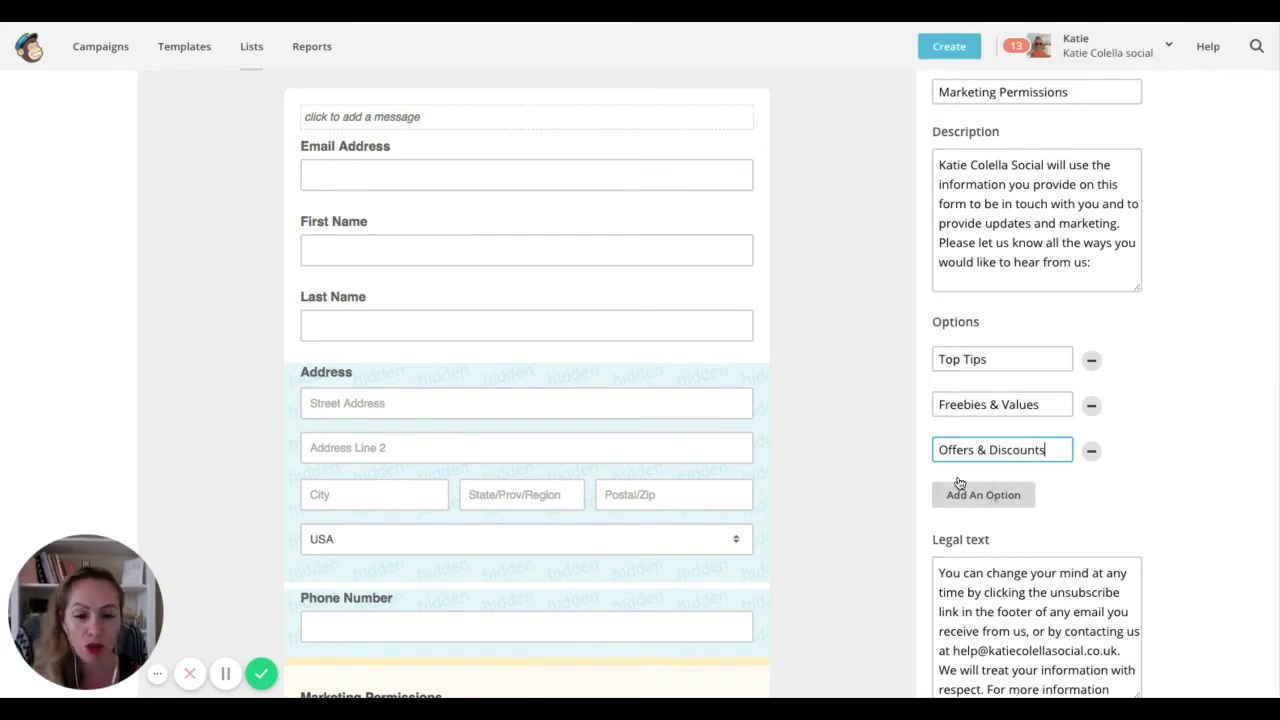
{"action": "scroll", "coordinate": [745, 428], "scroll_direction": "down", "scroll_amount": 5}
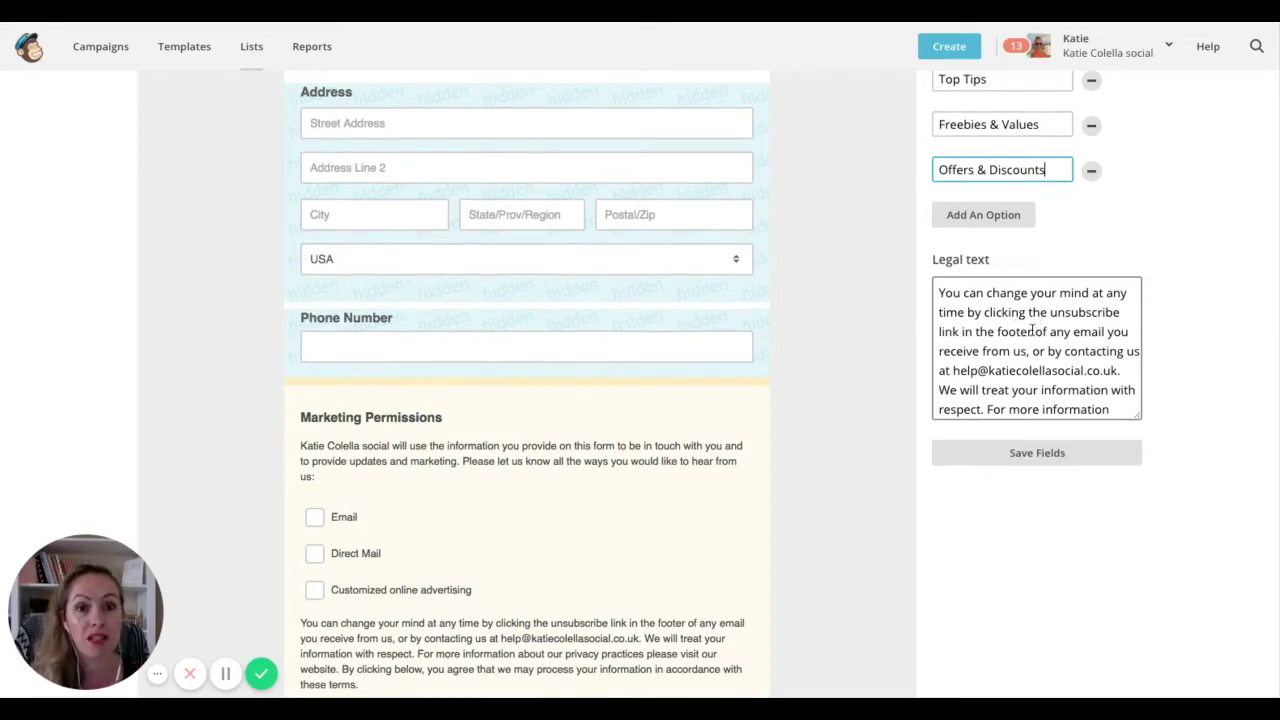
- Scroll past the Legal text and save the Marketing Permissions field settings
{"action": "scroll", "coordinate": [1055, 333], "scroll_direction": "down", "scroll_amount": 1}
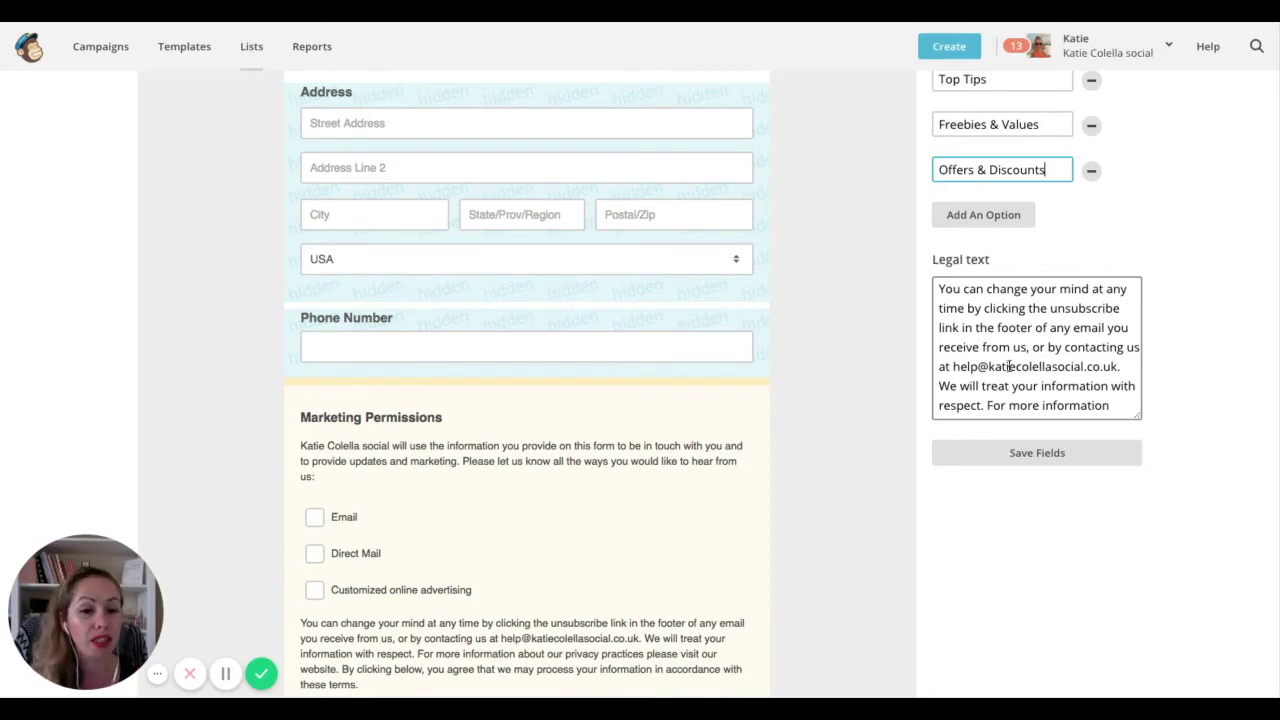
{"action": "scroll", "coordinate": [1058, 362], "scroll_direction": "down", "scroll_amount": 1}
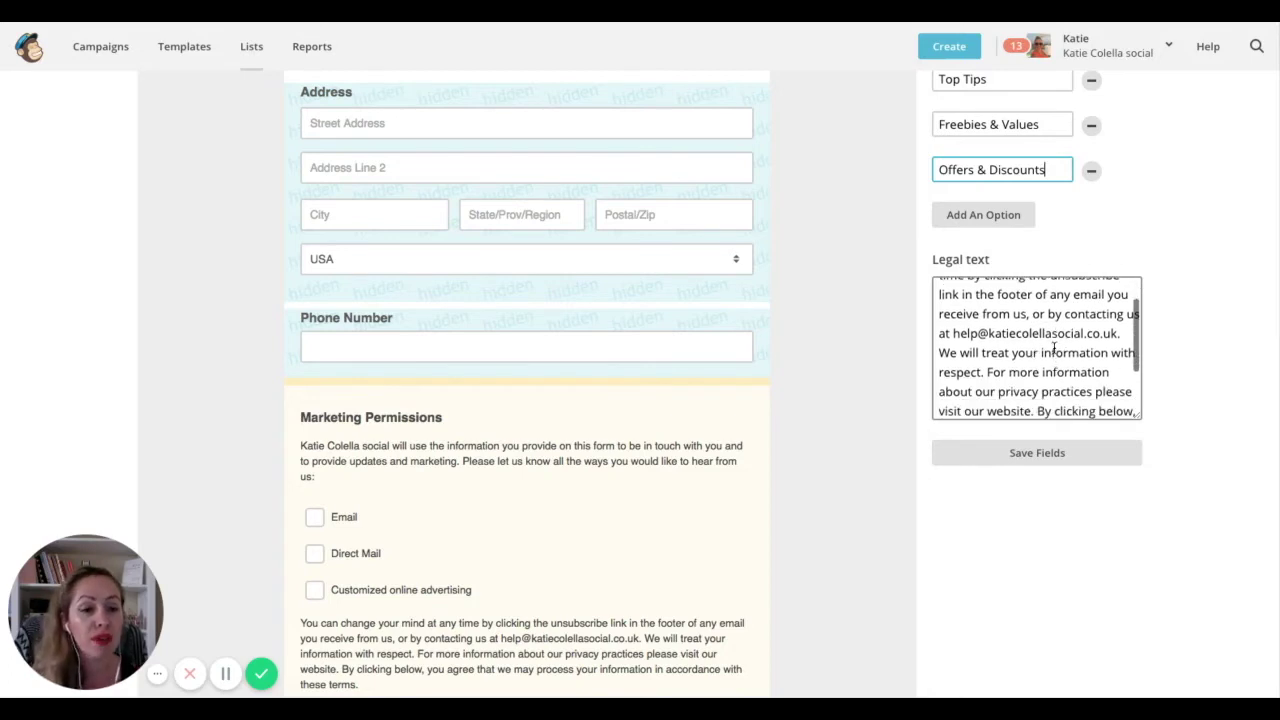
{"action": "scroll", "coordinate": [1054, 348], "scroll_direction": "down", "scroll_amount": 2}
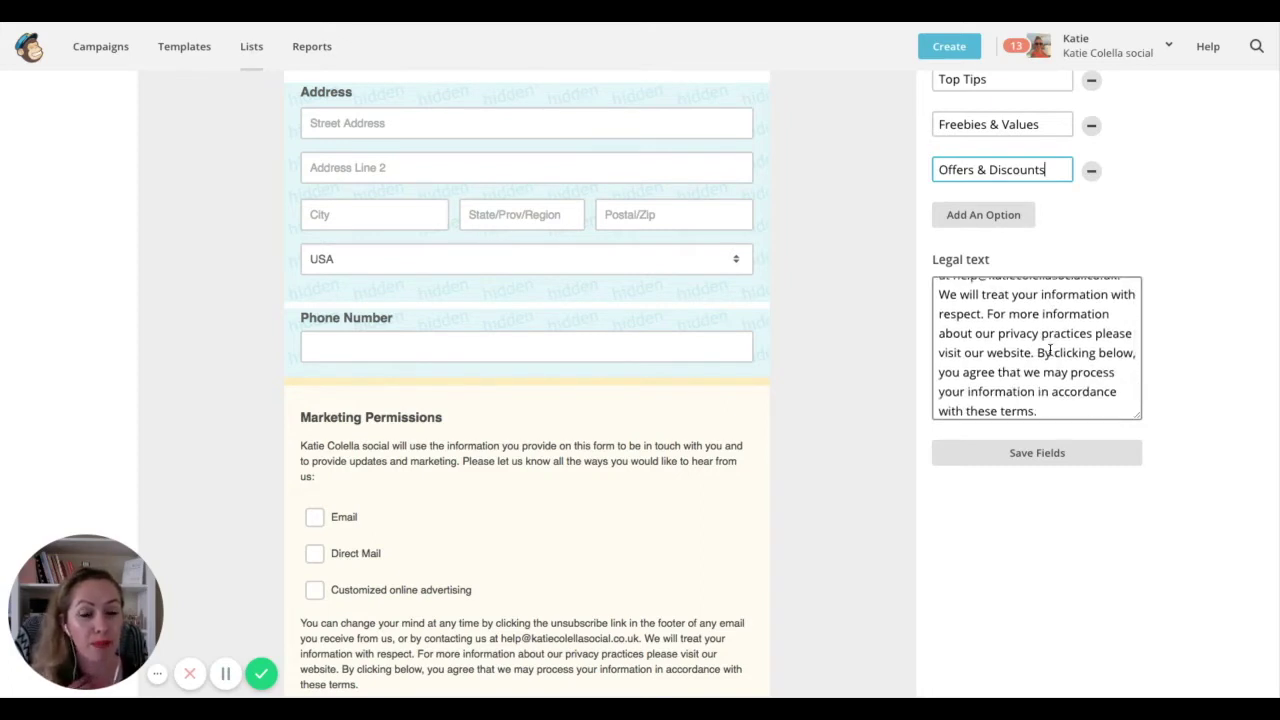
{"action": "scroll", "coordinate": [1050, 350], "scroll_direction": "down", "scroll_amount": 2}
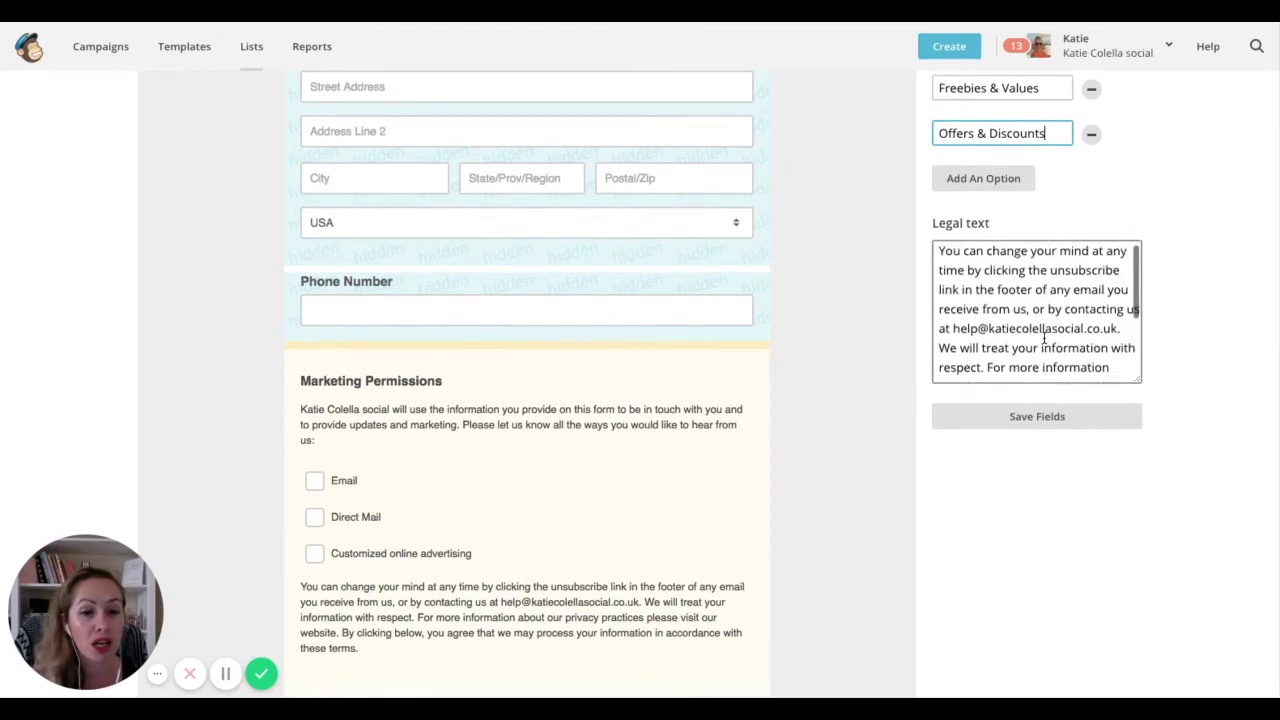
{"action": "scroll", "coordinate": [1044, 338], "scroll_direction": "up", "scroll_amount": 3}
{"action": "scroll", "coordinate": [1060, 492], "scroll_direction": "down", "scroll_amount": 1}
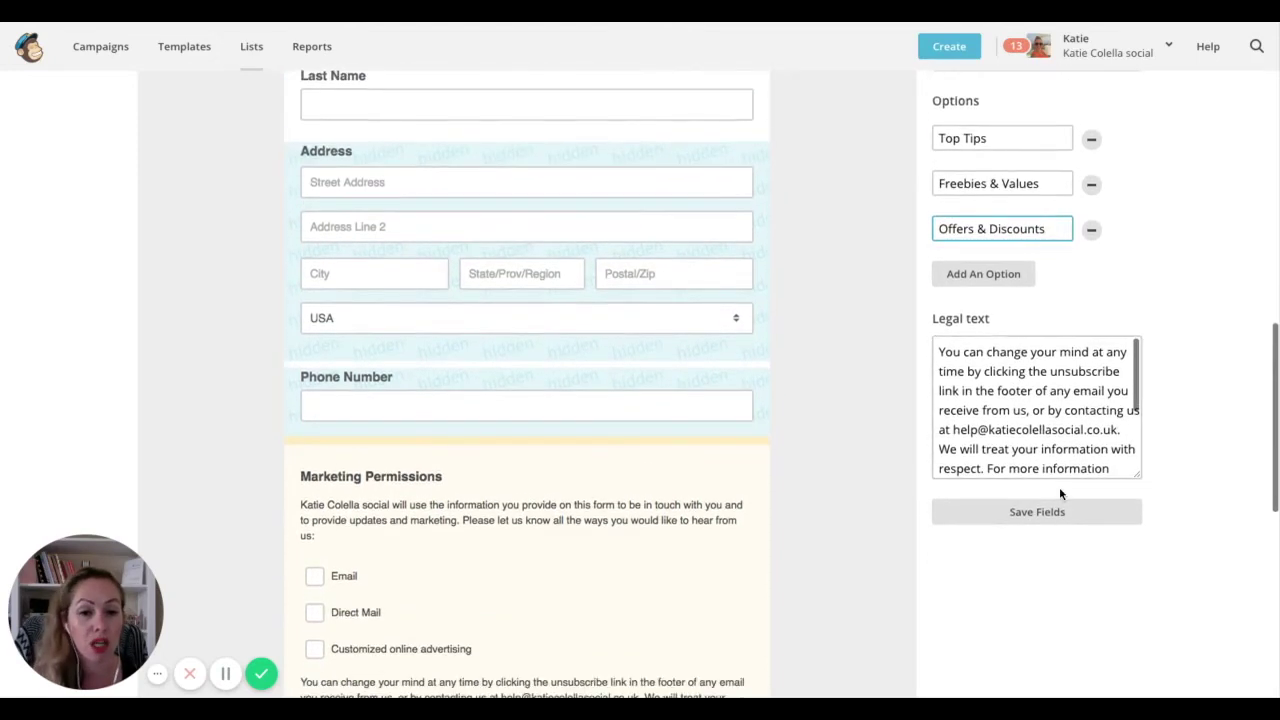
{"action": "left_click", "coordinate": [1047, 513]}
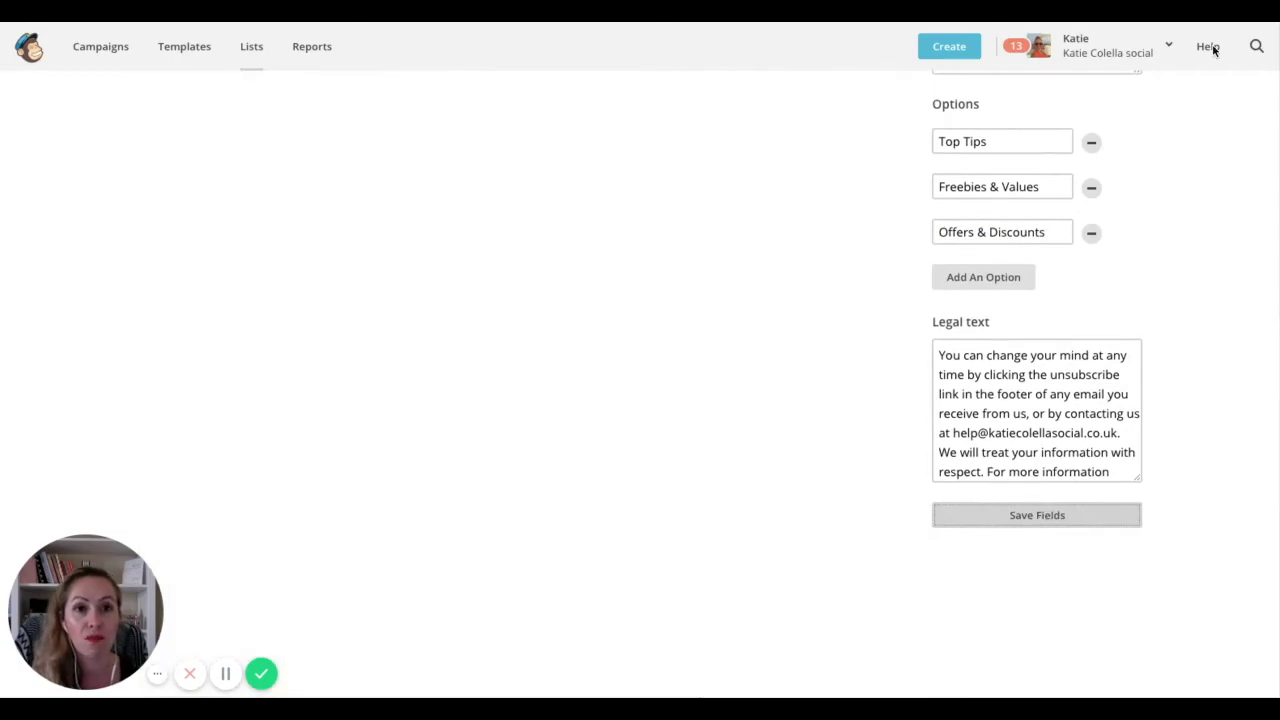
{"action": "scroll", "coordinate": [528, 280], "scroll_direction": "up", "scroll_amount": 10}
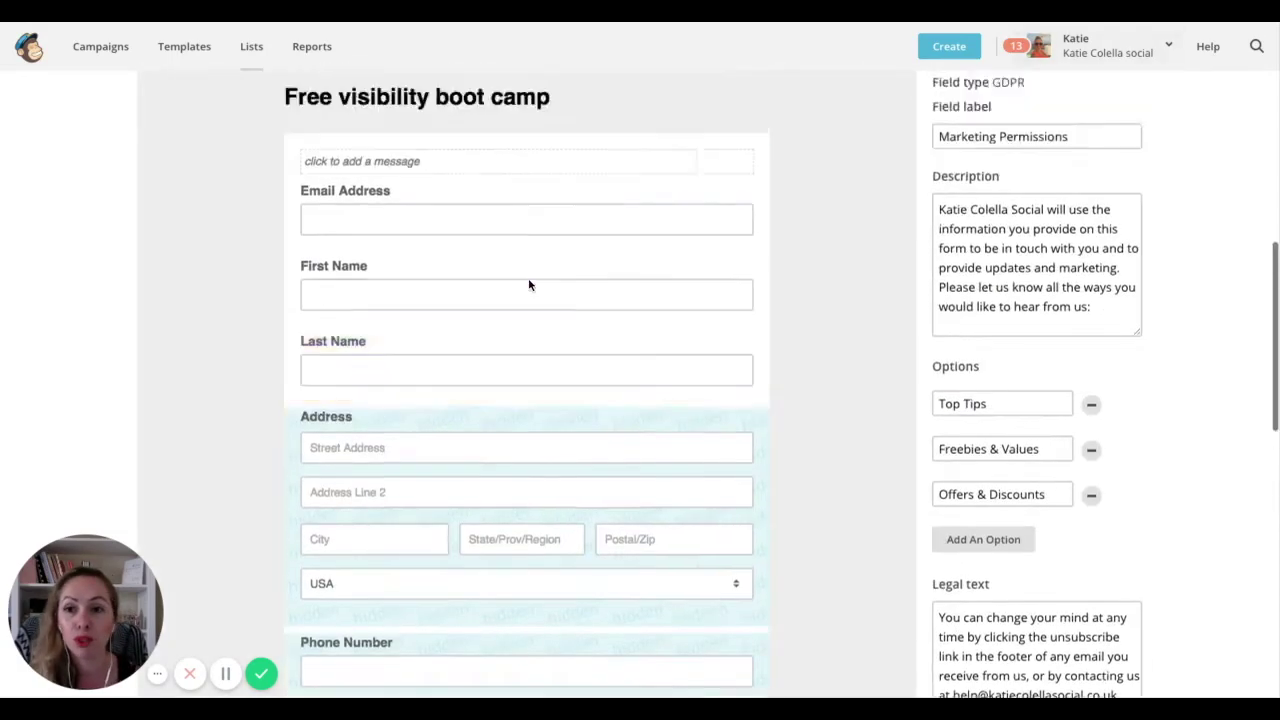
{"action": "scroll", "coordinate": [528, 285], "scroll_direction": "down", "scroll_amount": 3}
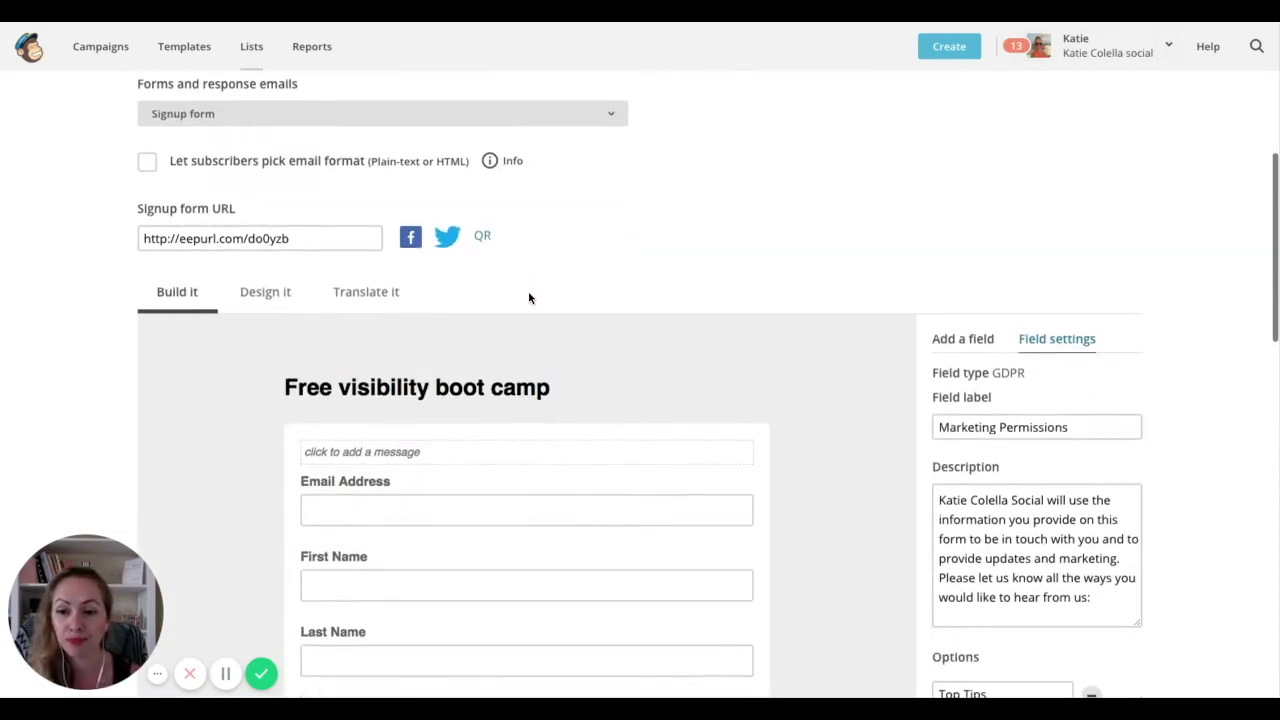
{"action": "left_click", "coordinate": [521, 456]}
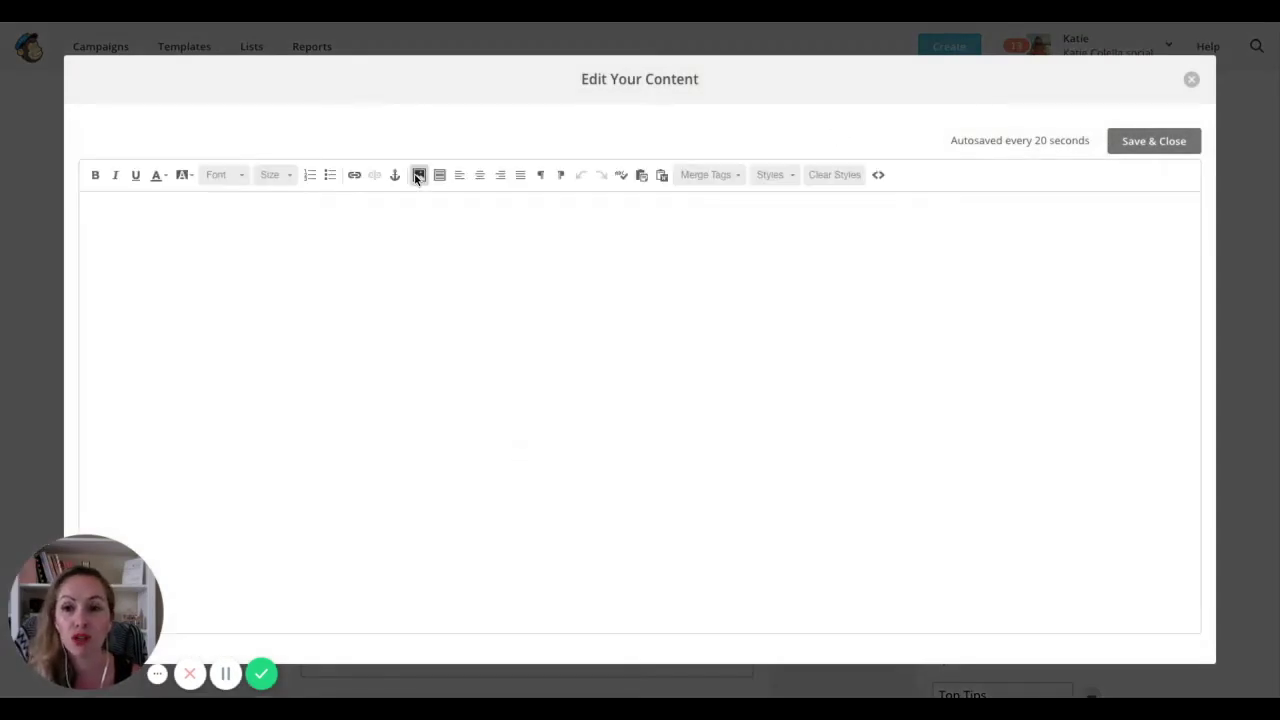
- Insert the KC_(2).01.jpg logo from Content Manager and set its width to 400
{"action": "left_click", "coordinate": [419, 175]}
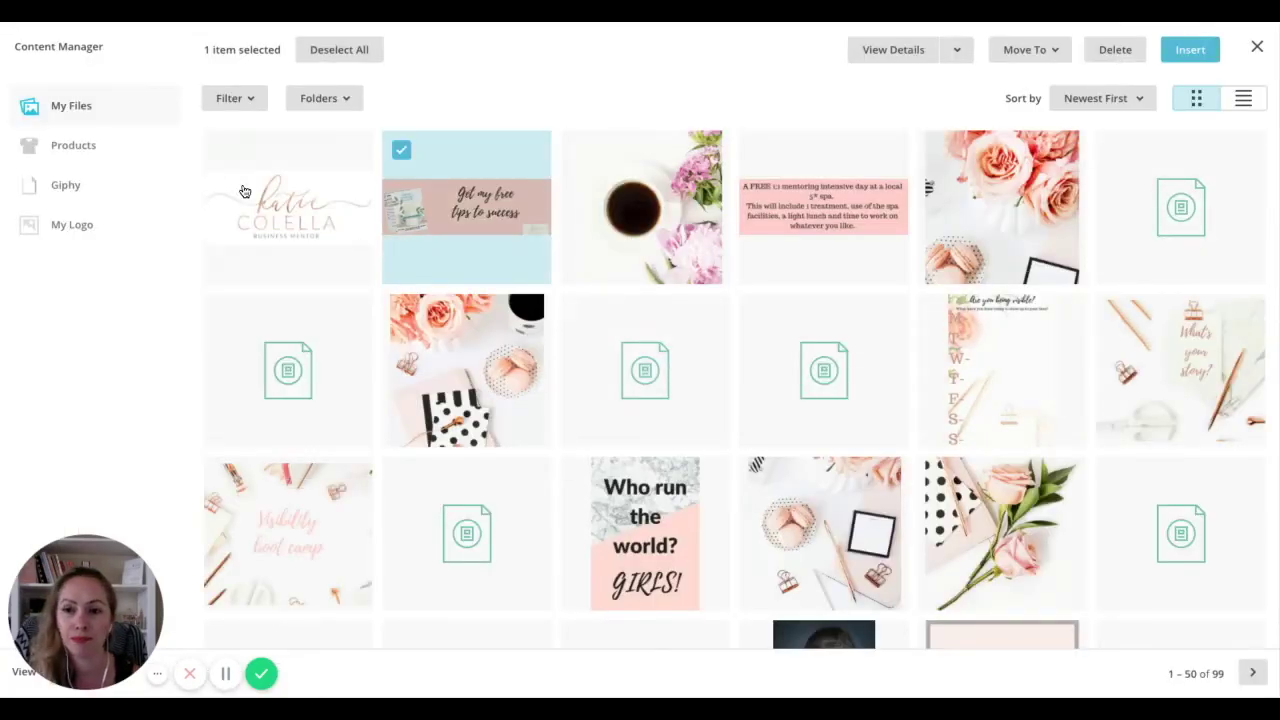
{"action": "left_click", "coordinate": [280, 207]}
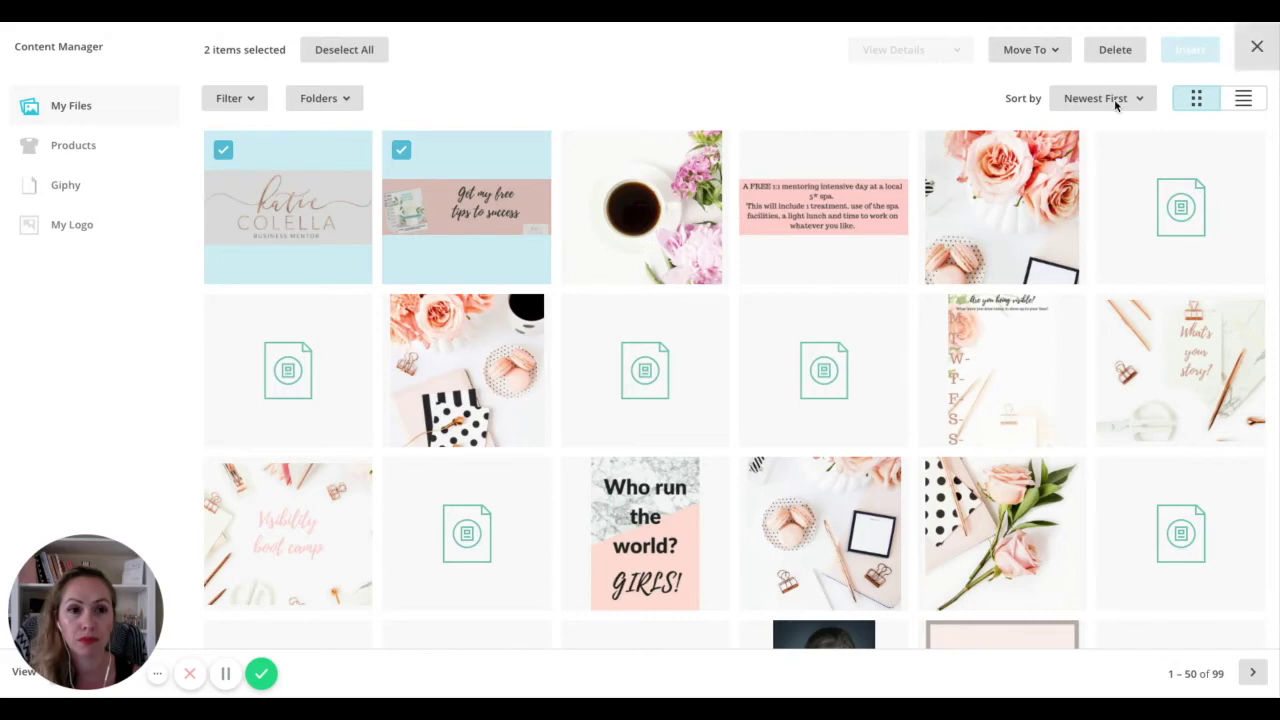
{"action": "left_click", "coordinate": [401, 150]}
{"action": "left_click", "coordinate": [1190, 50]}
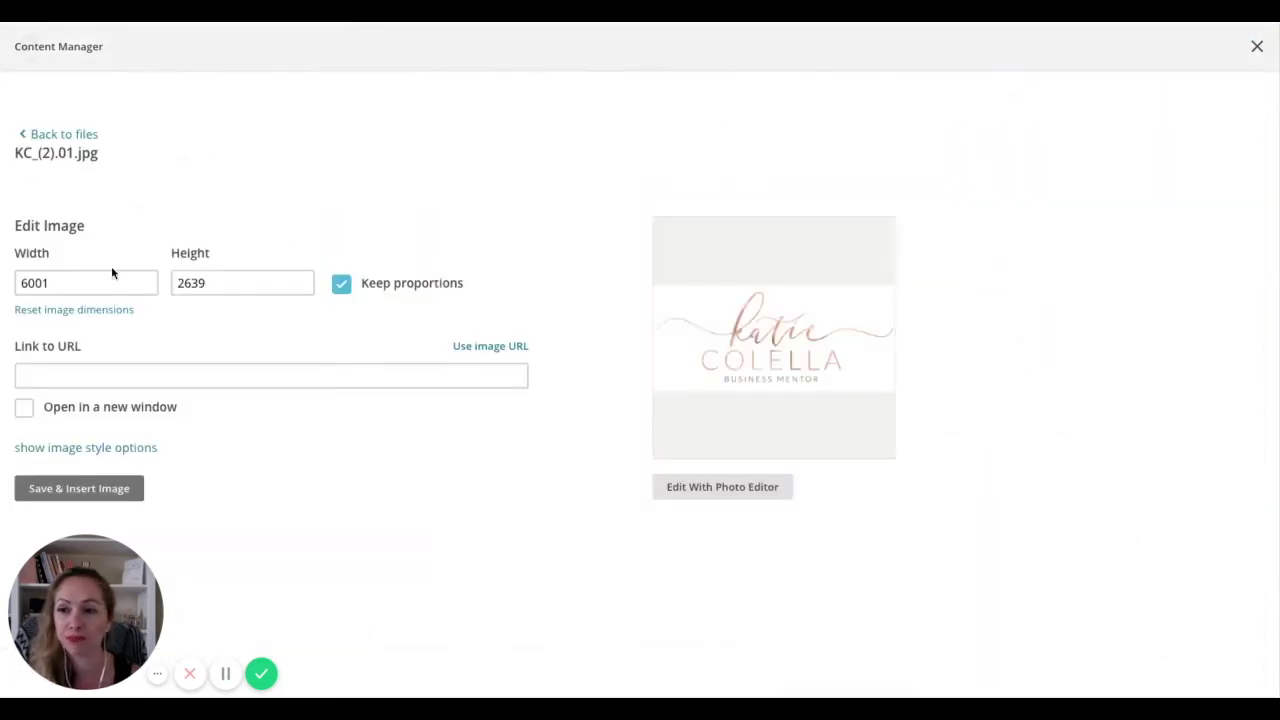
{"action": "left_click", "coordinate": [106, 283]}
{"action": "left_click", "coordinate": [106, 283]}
{"action": "type", "text": "400"}
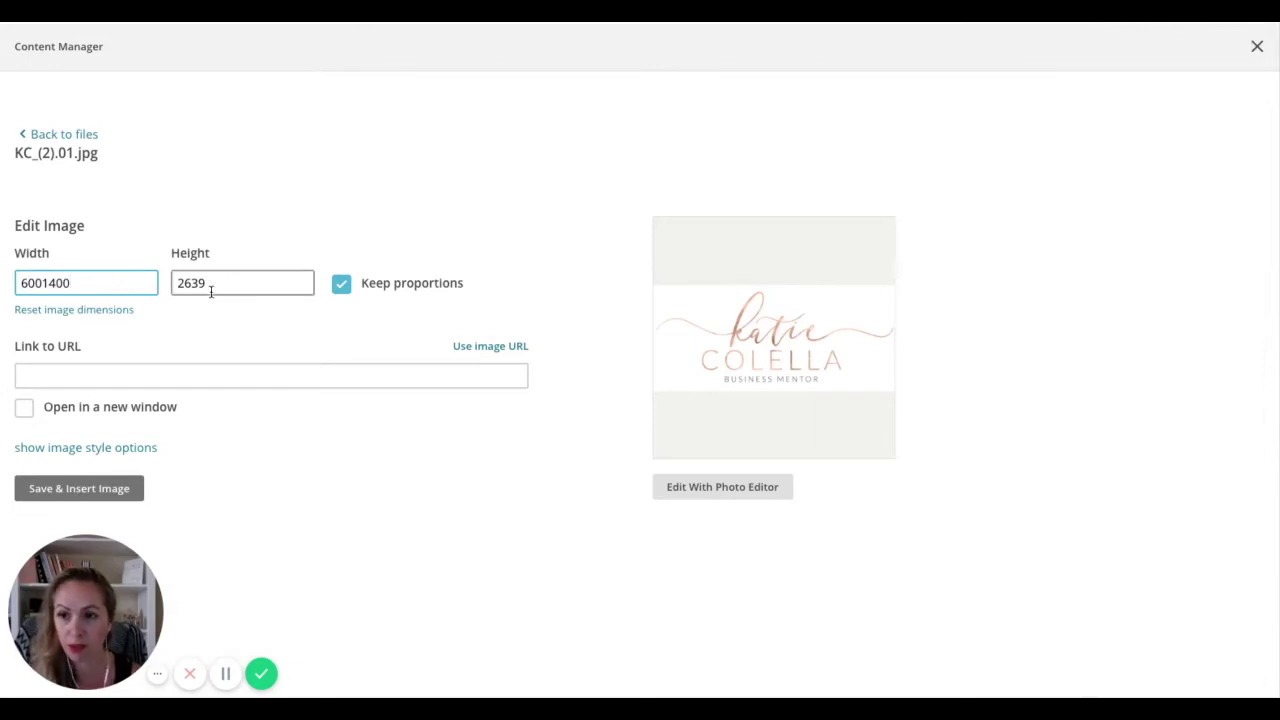
{"action": "left_click_drag", "start_coordinate": [70, 283], "coordinate": [12, 280]}
{"action": "type", "text": "400"}
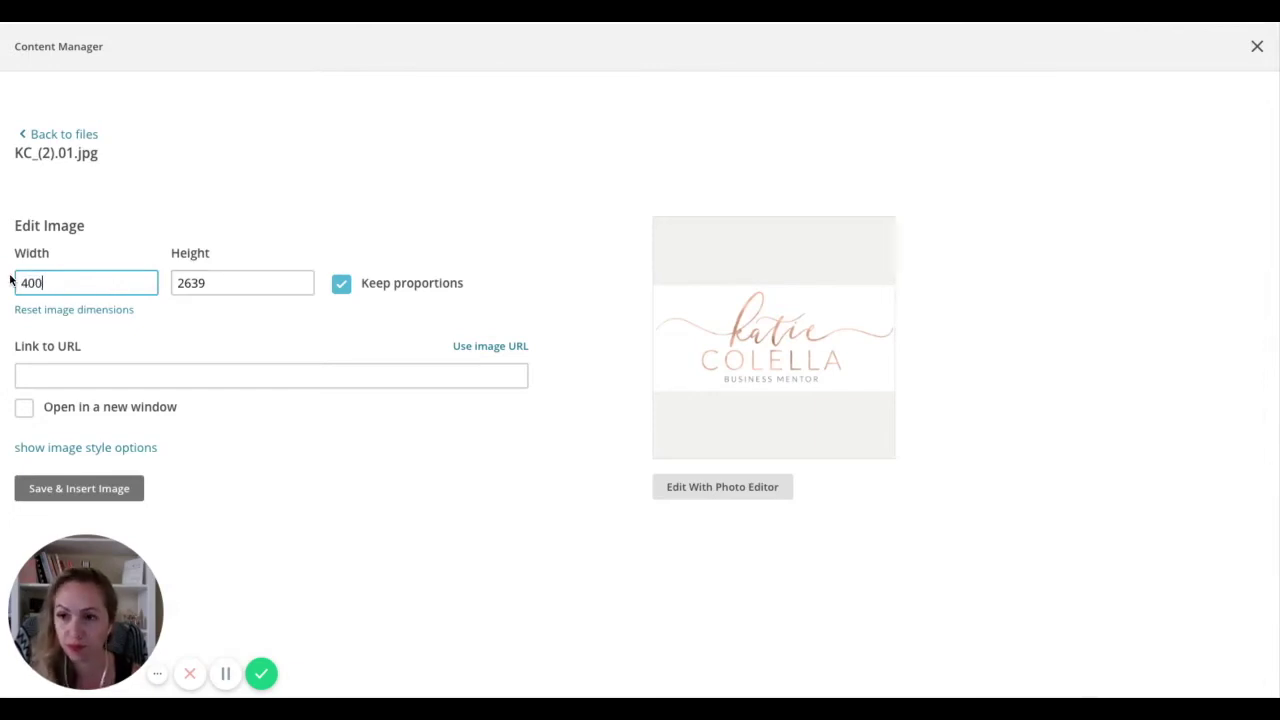
{"action": "left_click", "coordinate": [243, 283]}
- Centre the logo and write 'Thank you for subscribing. Please select the areas you would like to be kept up to date with.'
{"action": "left_click", "coordinate": [99, 487]}
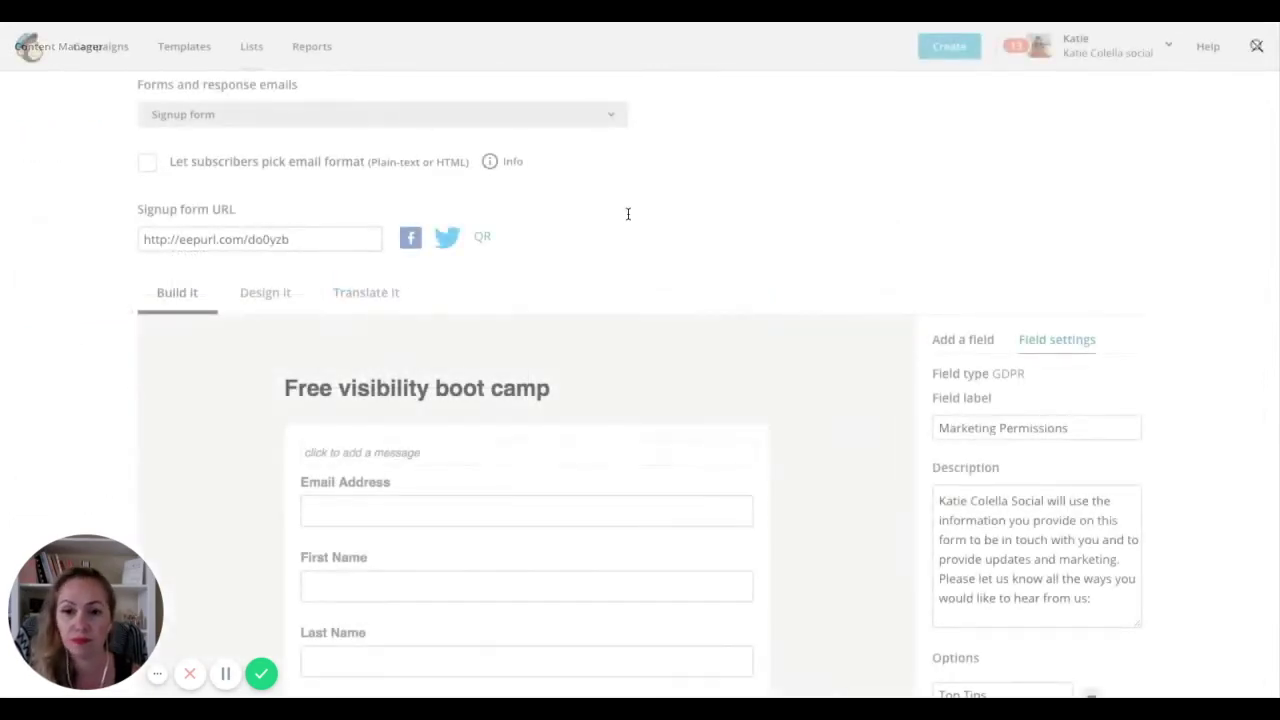
{"action": "left_click", "coordinate": [632, 180]}
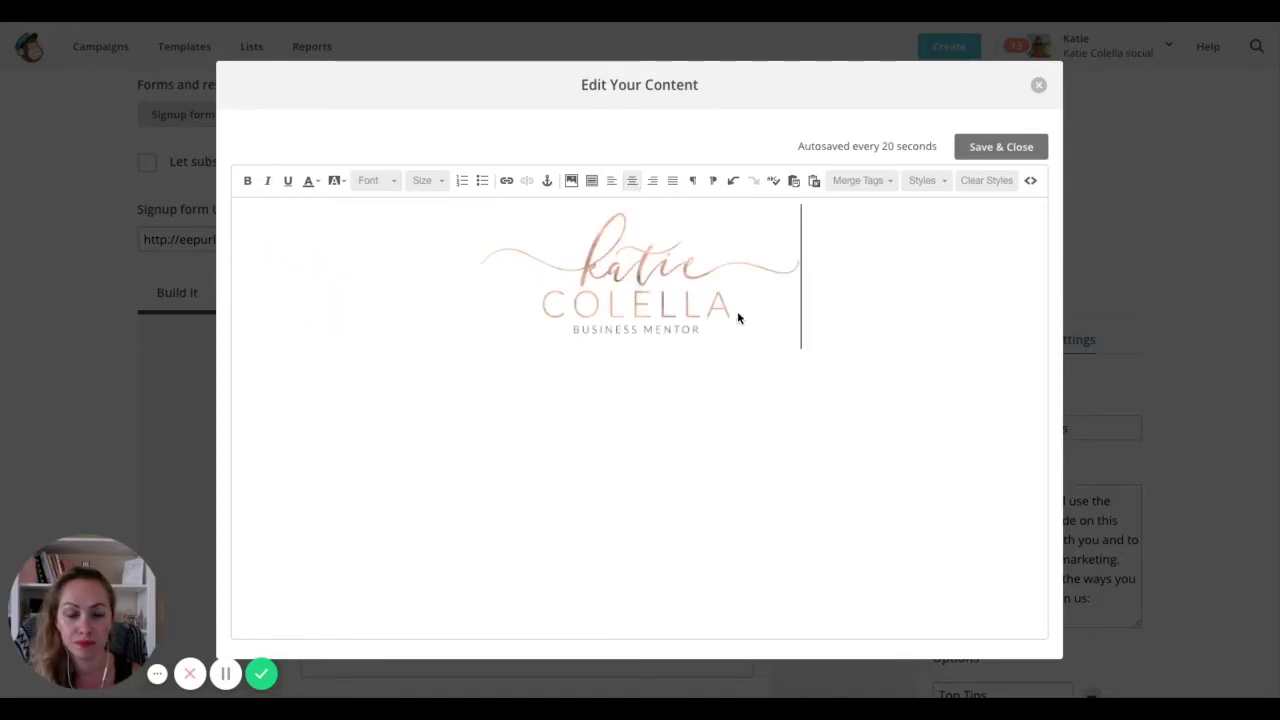
{"action": "key", "text": "Return"}
{"action": "type", "text": "Thank you"}
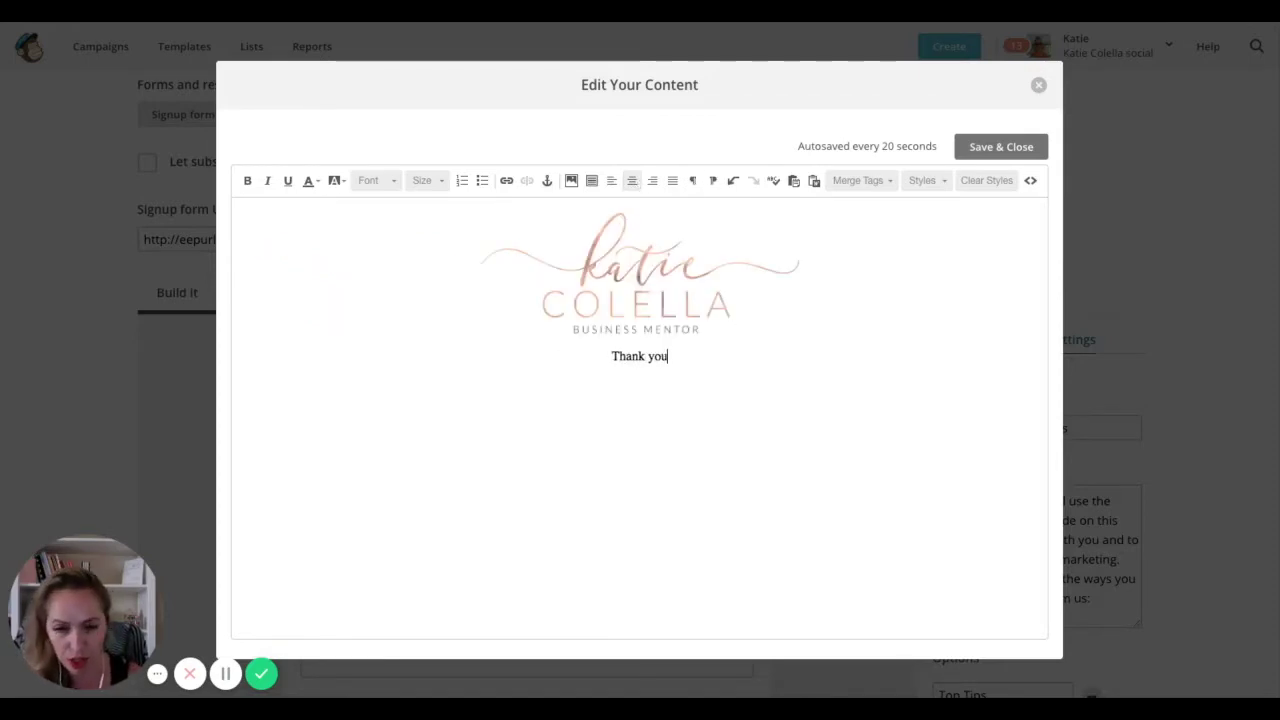
{"action": "type", "text": " for subscribing"}
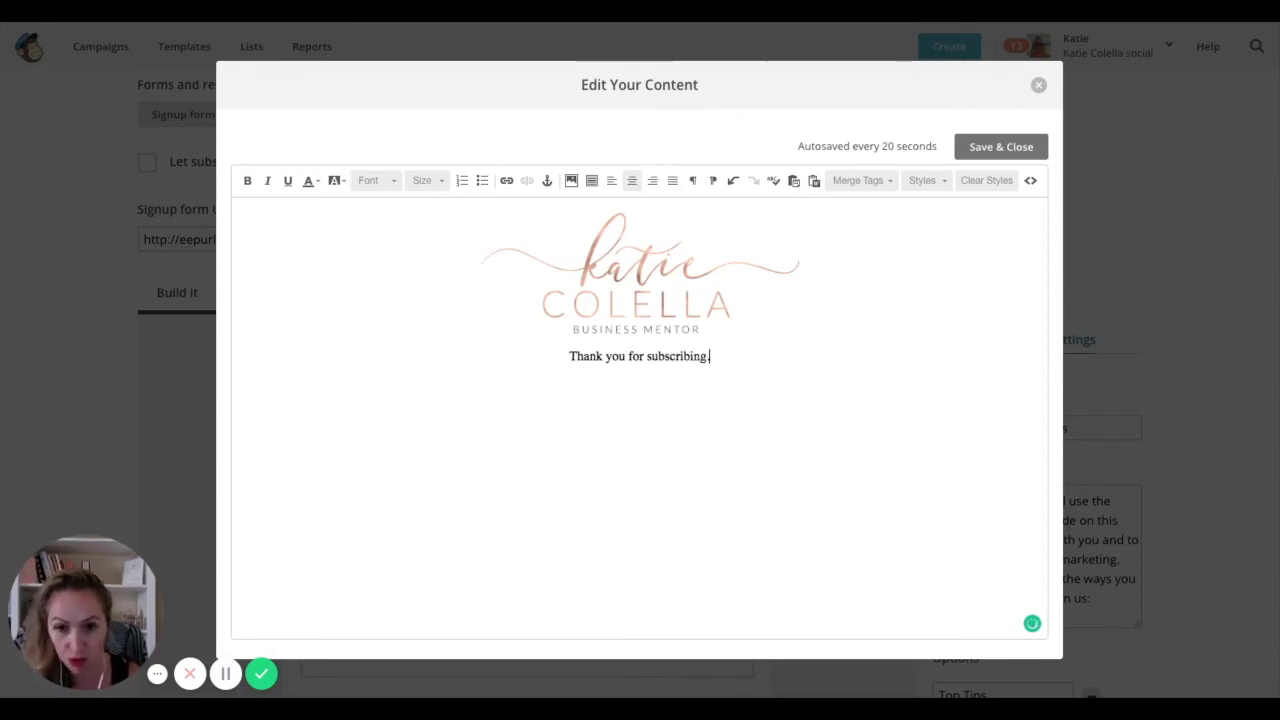
{"action": "type", "text": ". We w"}
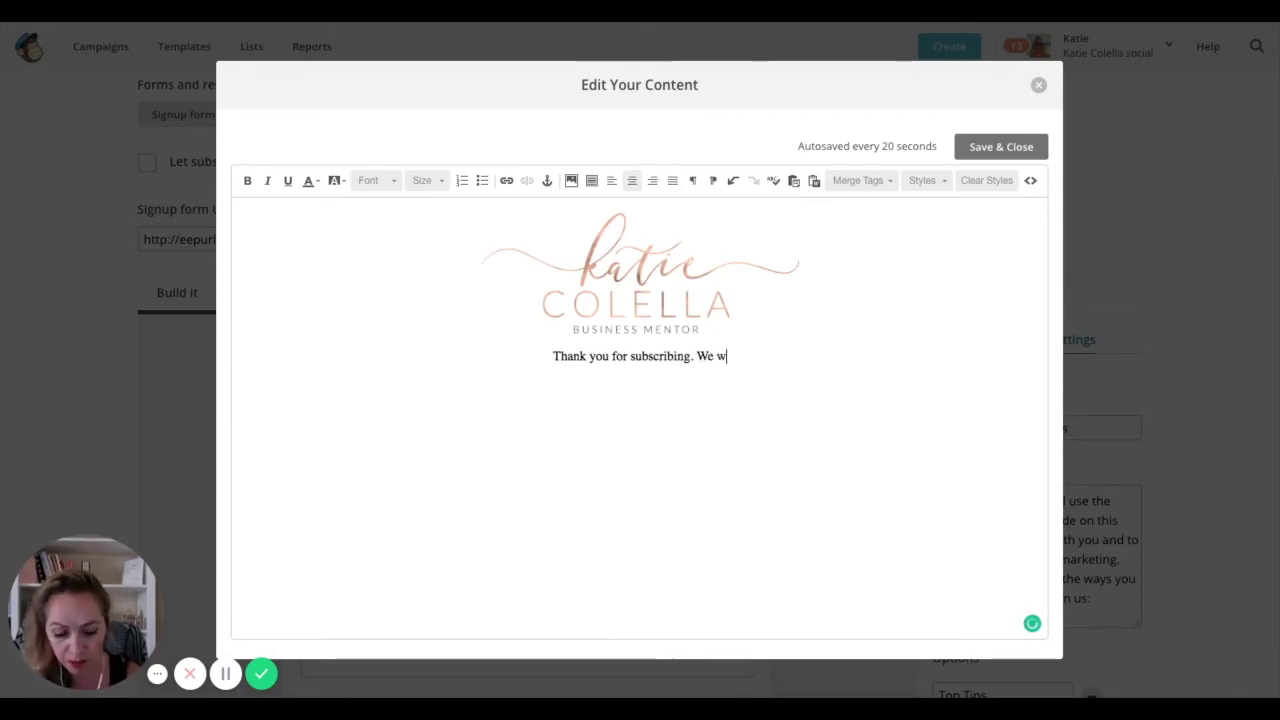
{"action": "type", "text": "ill keep you up"}
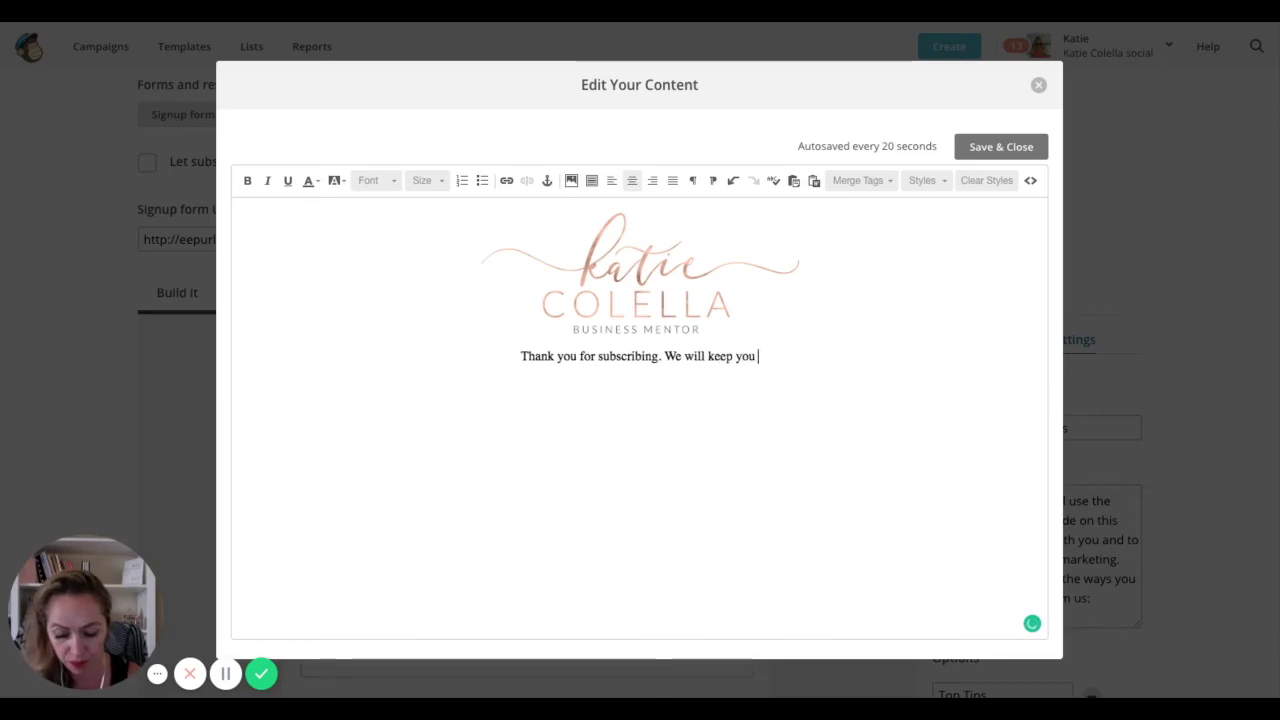
{"action": "key", "text": "BackSpace"}
{"action": "key", "text": "BackSpace"}
{"action": "key", "text": "BackSpace"}
{"action": "key", "text": "BackSpace"}
{"action": "key", "text": "BackSpace"}
{"action": "key", "text": "BackSpace"}
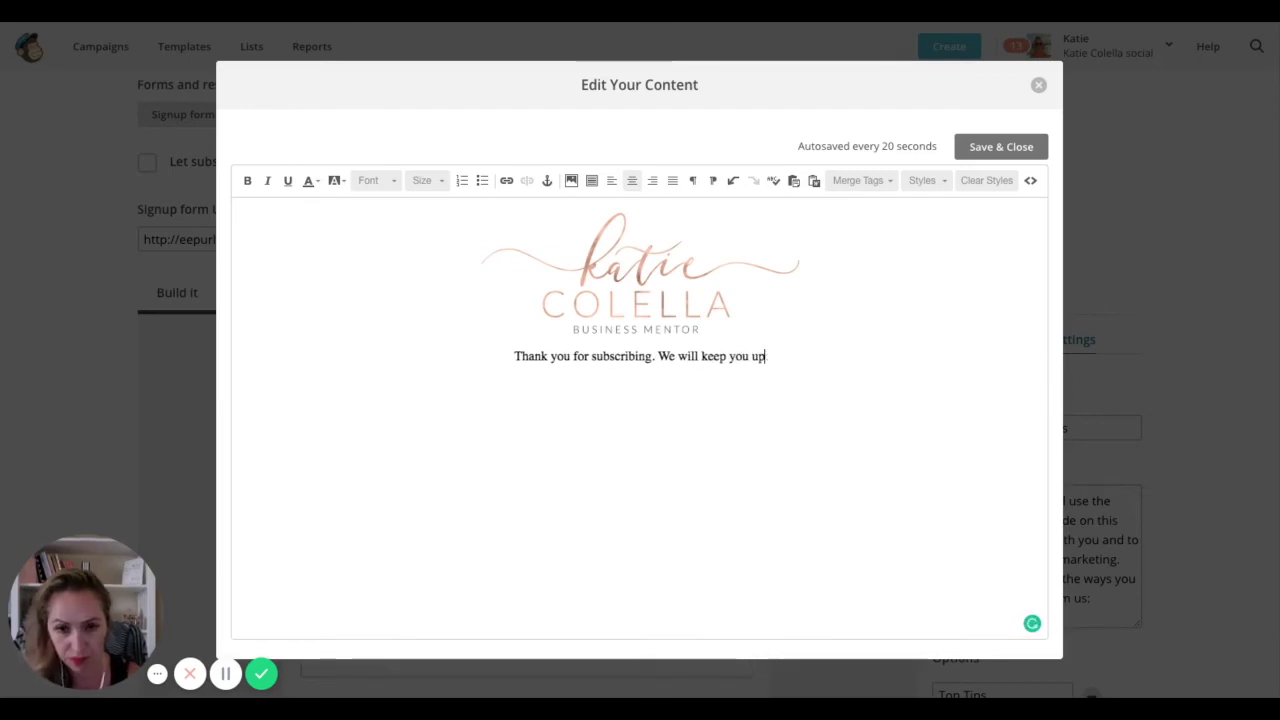
{"action": "key", "text": "BackSpace"}
{"action": "key", "text": "BackSpace"}
{"action": "key", "text": "BackSpace"}
{"action": "key", "text": "BackSpace"}
{"action": "key", "text": "BackSpace"}
{"action": "key", "text": "BackSpace"}
{"action": "key", "text": "BackSpace"}
{"action": "key", "text": "BackSpace"}
{"action": "key", "text": "BackSpace"}
{"action": "key", "text": "BackSpace"}
{"action": "key", "text": "BackSpace"}
{"action": "key", "text": "BackSpace"}
{"action": "key", "text": "BackSpace"}
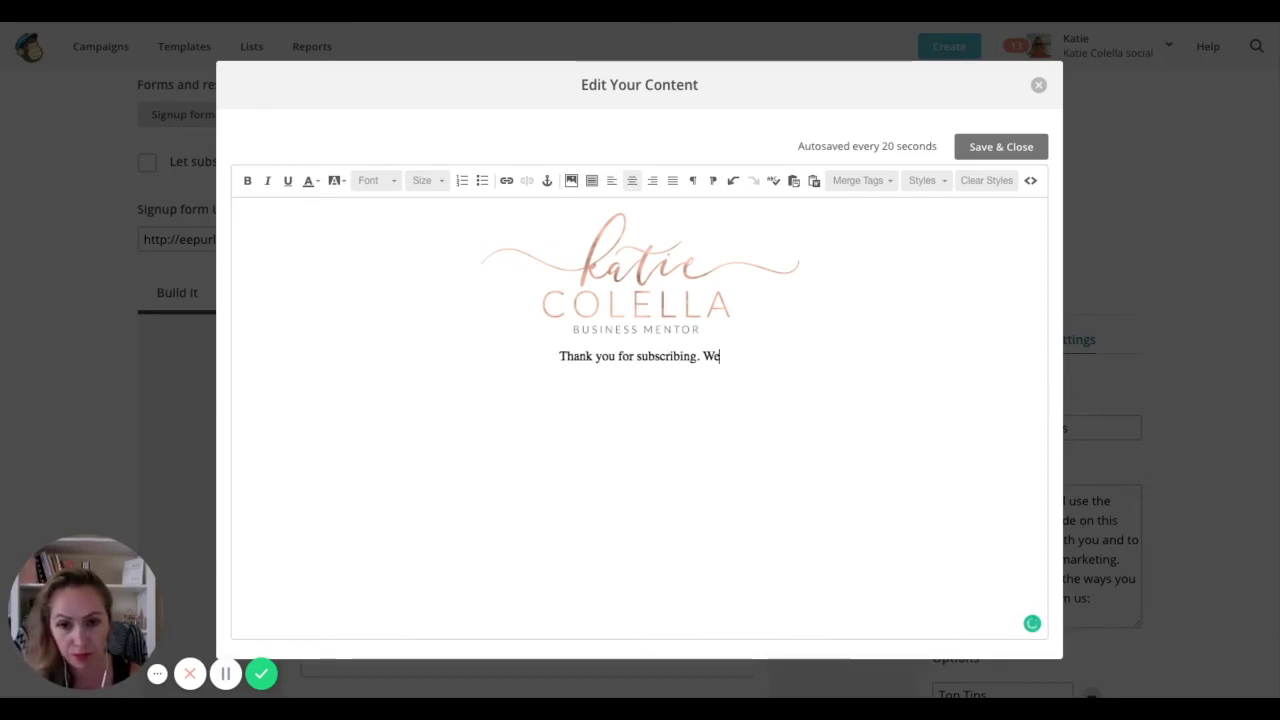
{"action": "type", "text": "Please select the"}
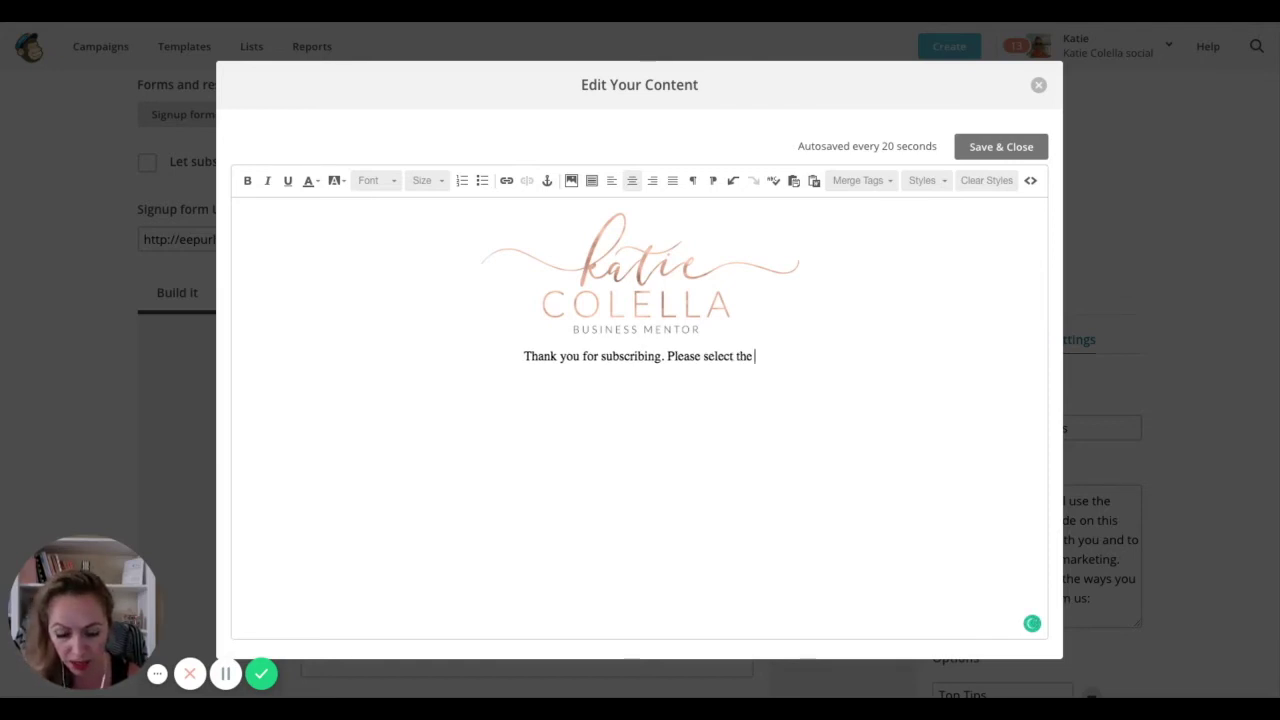
{"action": "key", "text": "BackSpace"}
{"action": "key", "text": "BackSpace"}
{"action": "type", "text": "a"}
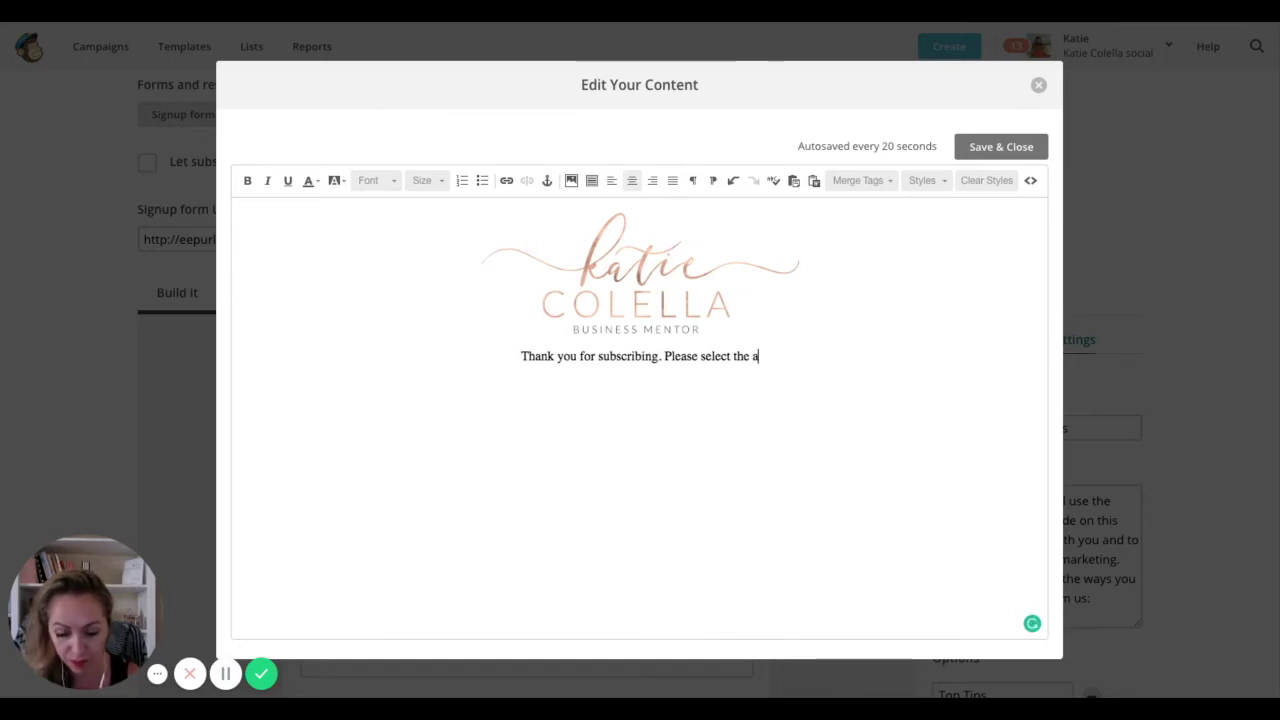
{"action": "type", "text": "reas you would lik"}
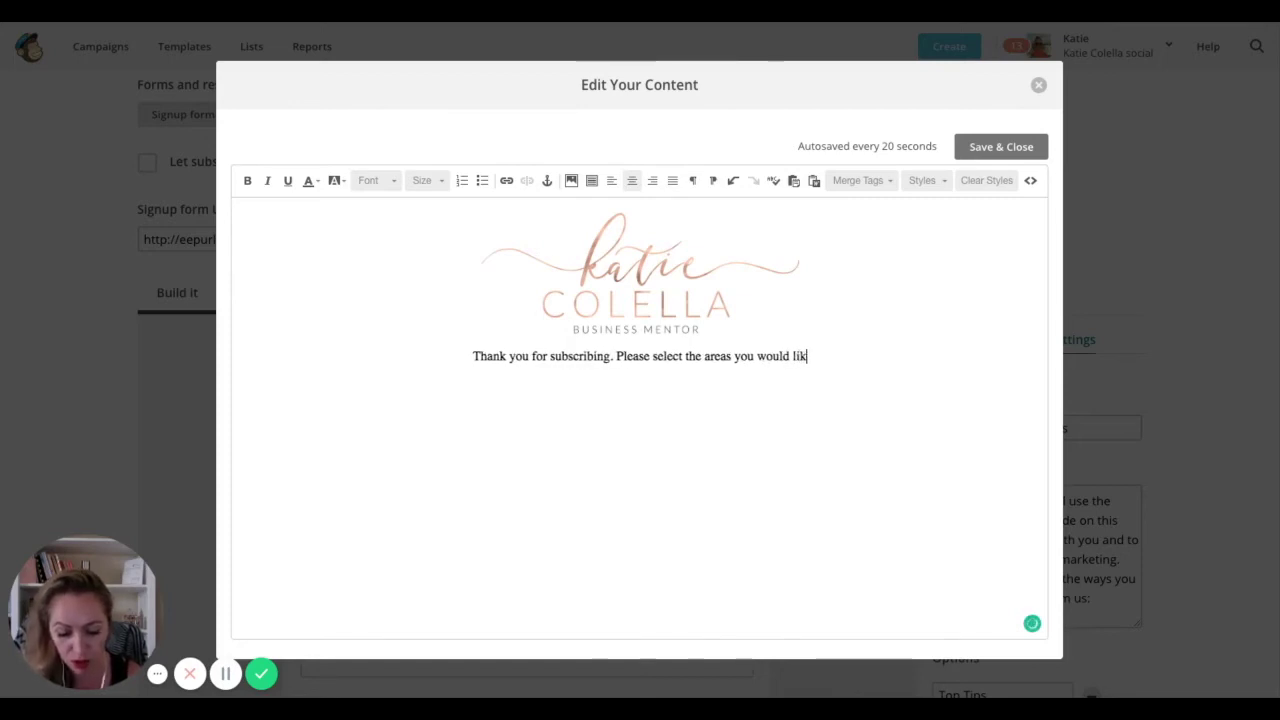
{"action": "type", "text": "e to be jep"}
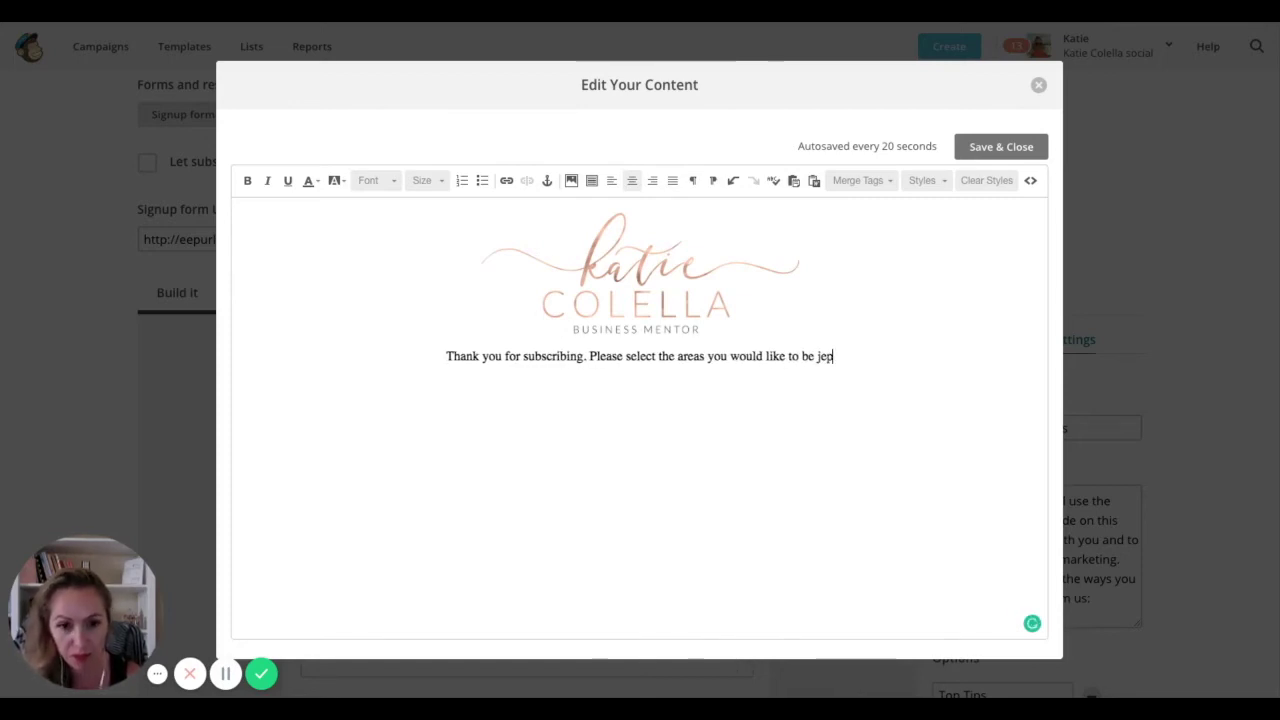
{"action": "key", "text": "BackSpace"}
{"action": "key", "text": "BackSpace"}
{"action": "key", "text": "BackSpace"}
{"action": "type", "text": "kept up"}
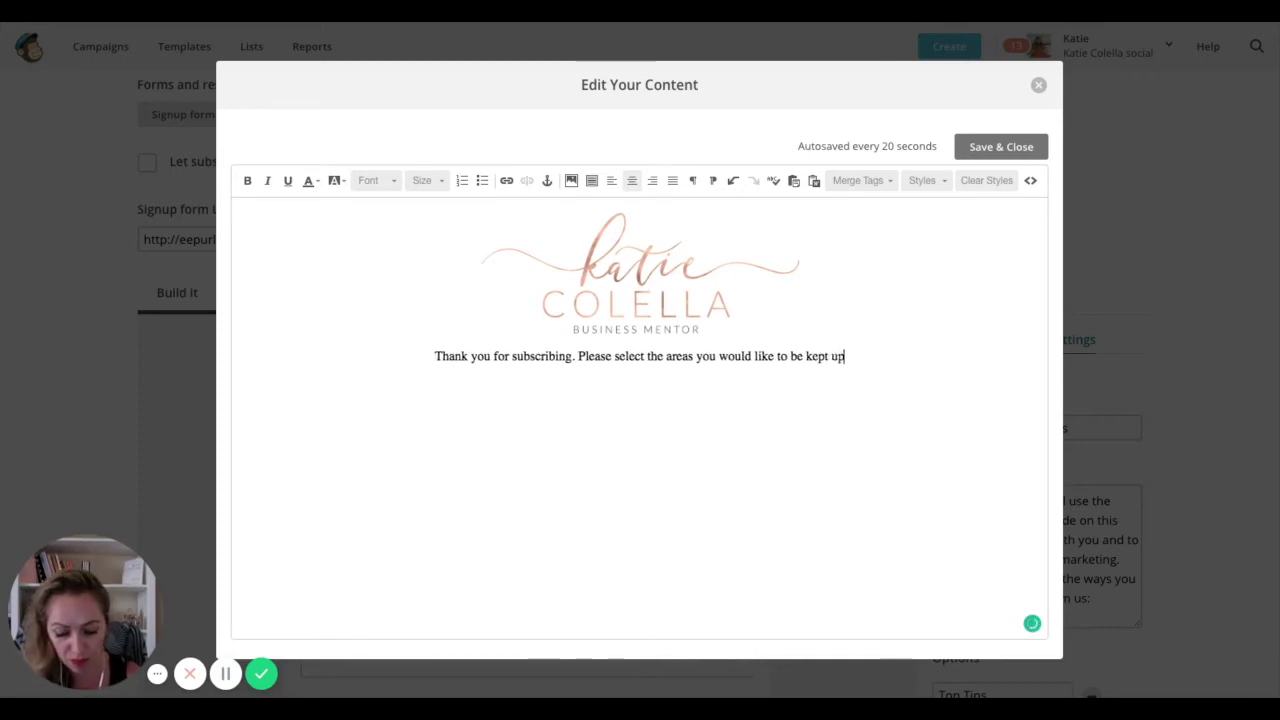
{"action": "type", "text": " to date with"}
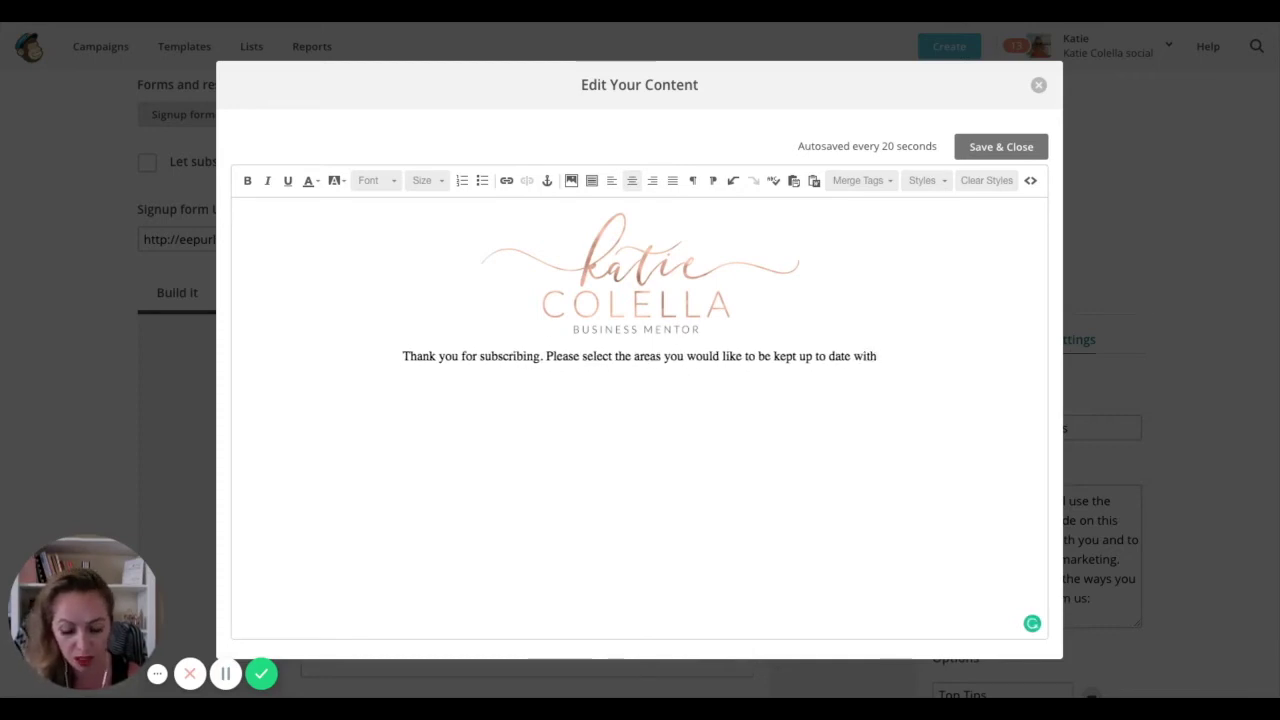
{"action": "type", "text": " and"}
{"action": "key", "text": "BackSpace"}
{"action": "key", "text": "BackSpace"}
{"action": "key", "text": "BackSpace"}
{"action": "key", "text": "BackSpace"}
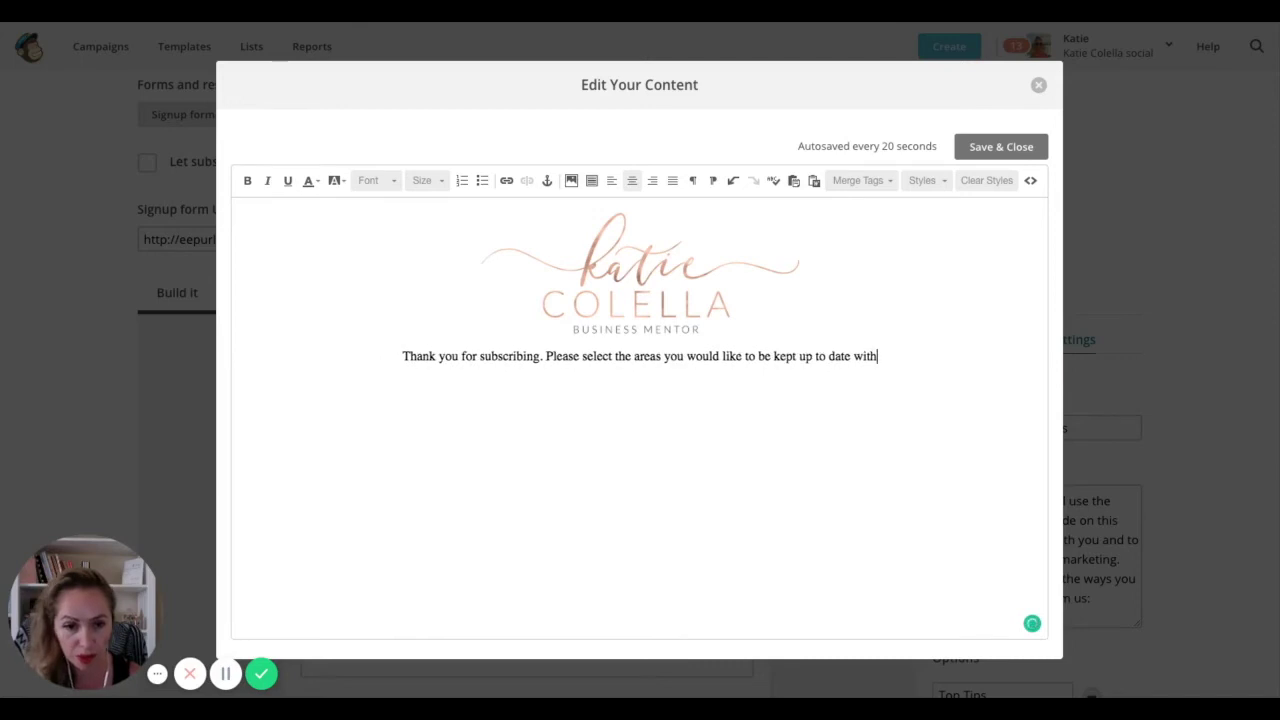
{"action": "type", "text": "."}
- Add a second line reading 'To view my privacy policy click here'
{"action": "key", "text": "Return"}
{"action": "type", "text": "To "}
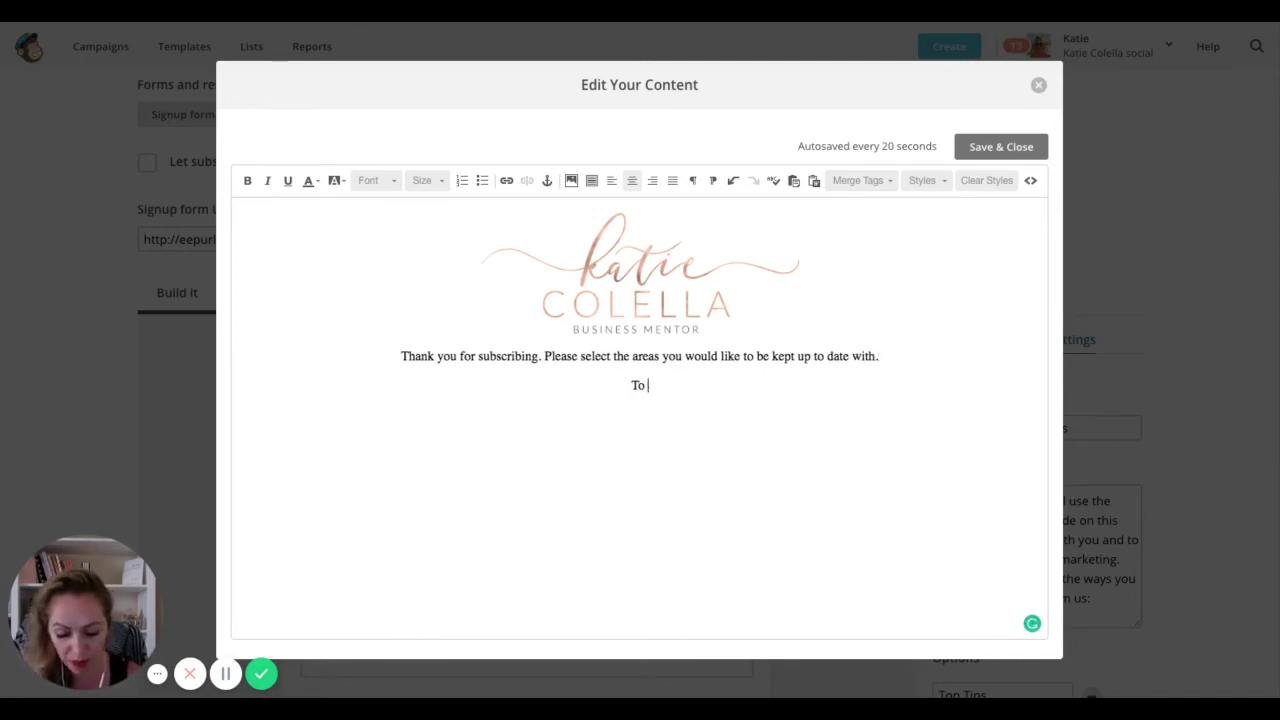
{"action": "type", "text": "view my pri"}
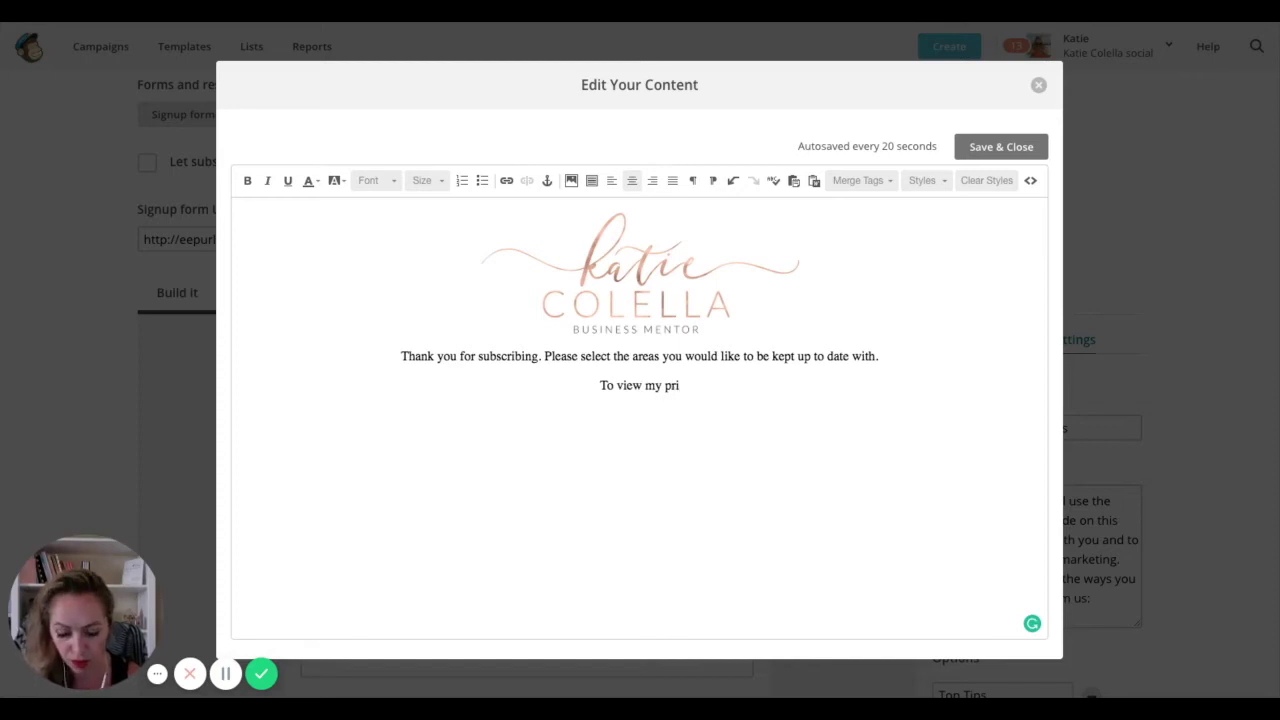
{"action": "type", "text": "vacy polisy"}
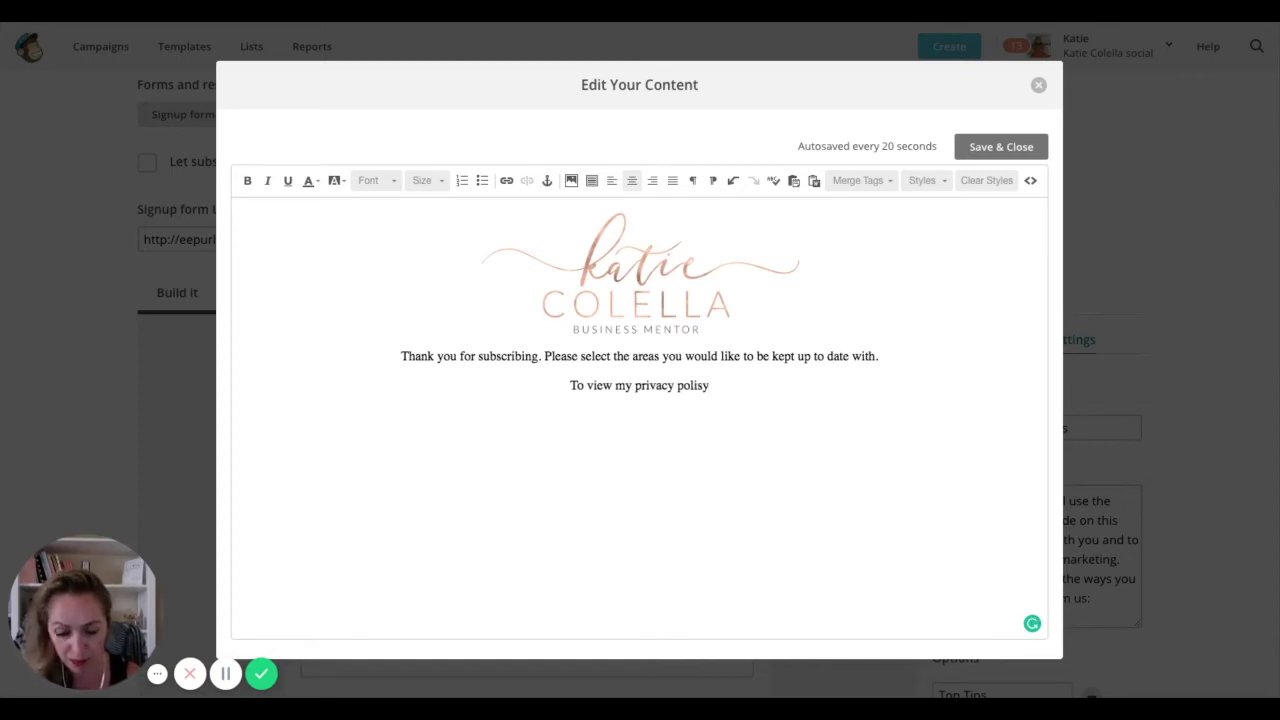
{"action": "key", "text": "BackSpace"}
{"action": "key", "text": "BackSpace"}
{"action": "type", "text": "cy ch"}
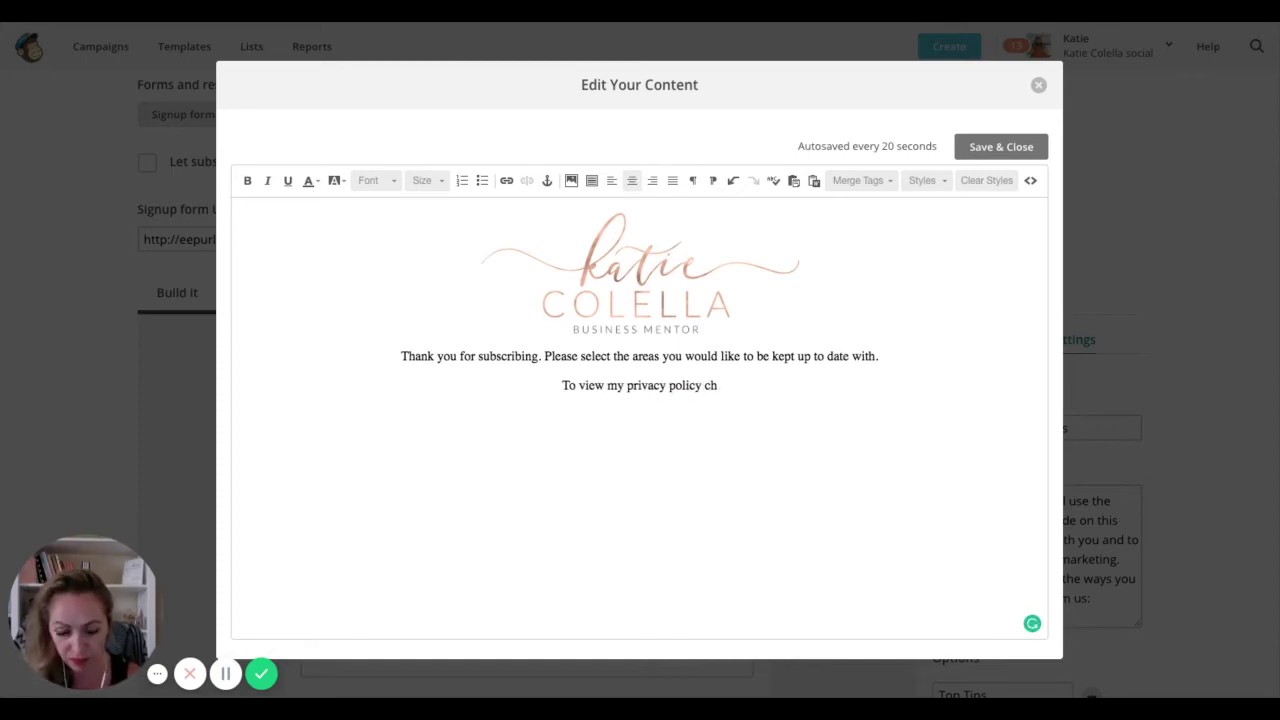
{"action": "key", "text": "BackSpace"}
{"action": "type", "text": "lick here"}
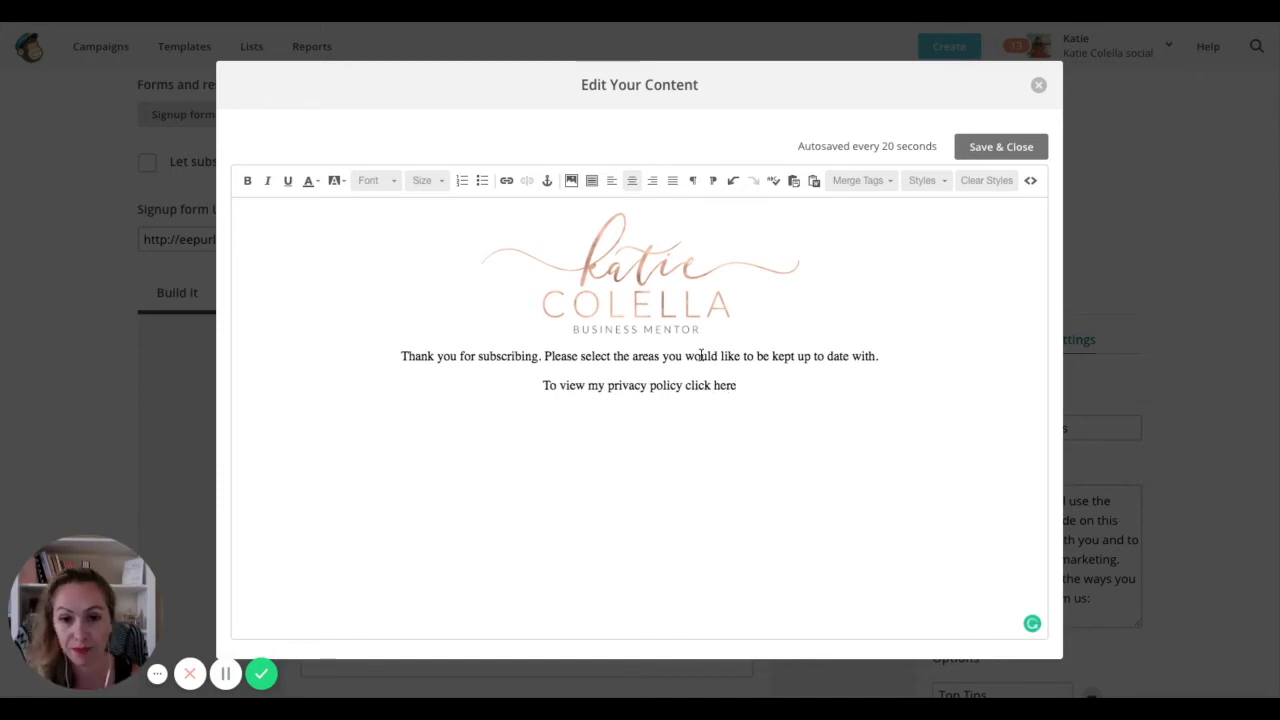
{"action": "double_click", "coordinate": [715, 385]}
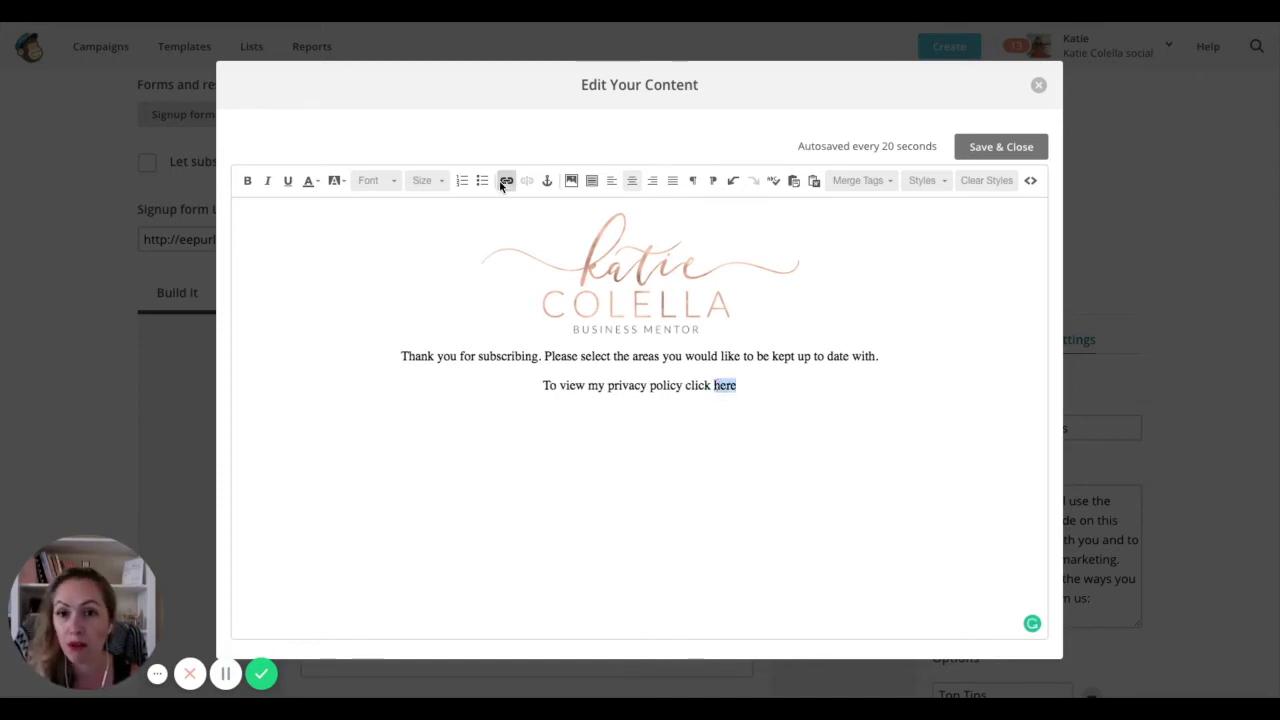
- Link the word 'here' to the pasted privacy-policy page address
{"action": "left_click", "coordinate": [506, 180]}
{"action": "type", "text": "http://www.katiecolellasocial.co.uk/virtual-assistant-newport/privacy-policy-notice"}
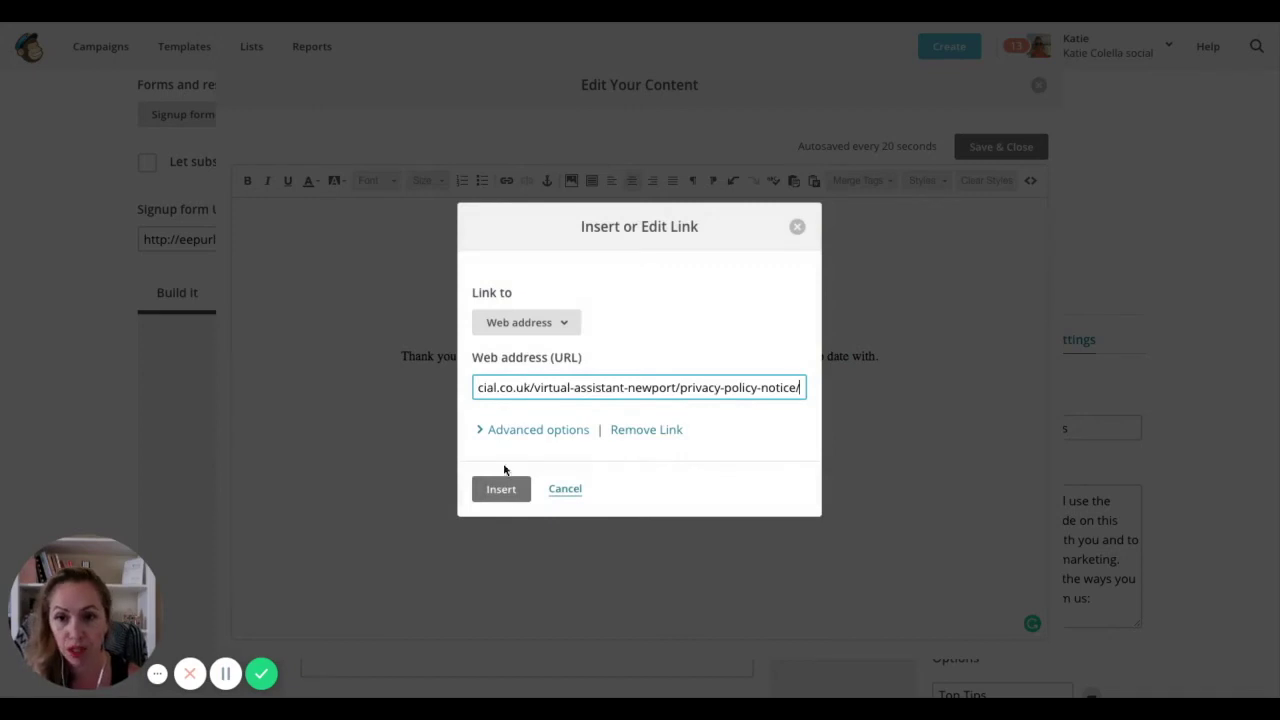
{"action": "left_click", "coordinate": [502, 489]}
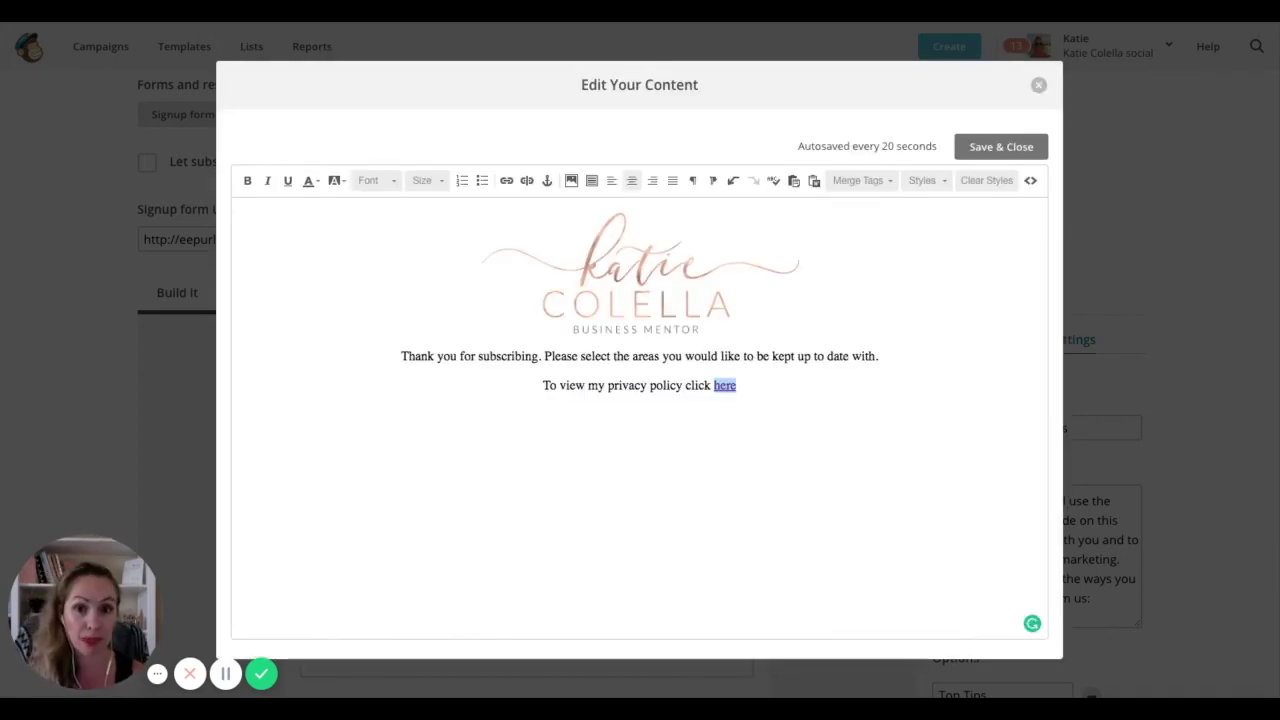
- Add a signed thank-you sign-off line and save the message
{"action": "left_click", "coordinate": [760, 386]}
{"action": "type", "text": "T"}
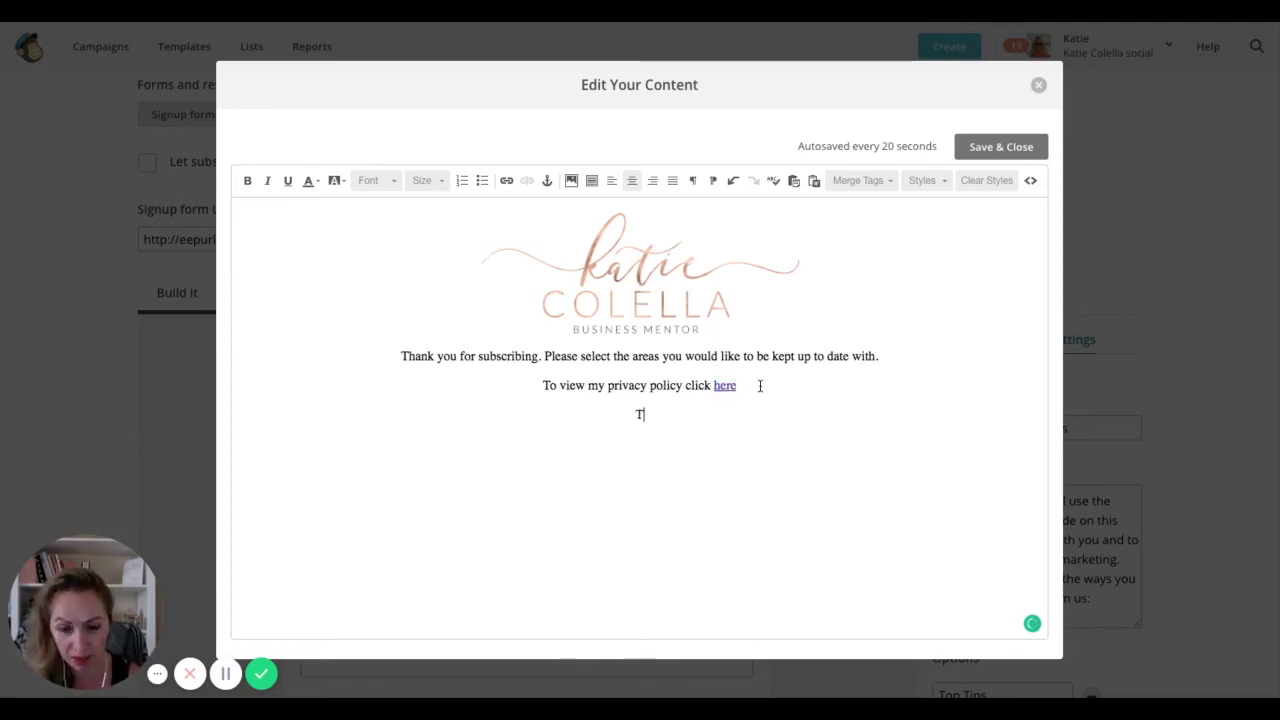
{"action": "type", "text": "hank you, Katie x"}
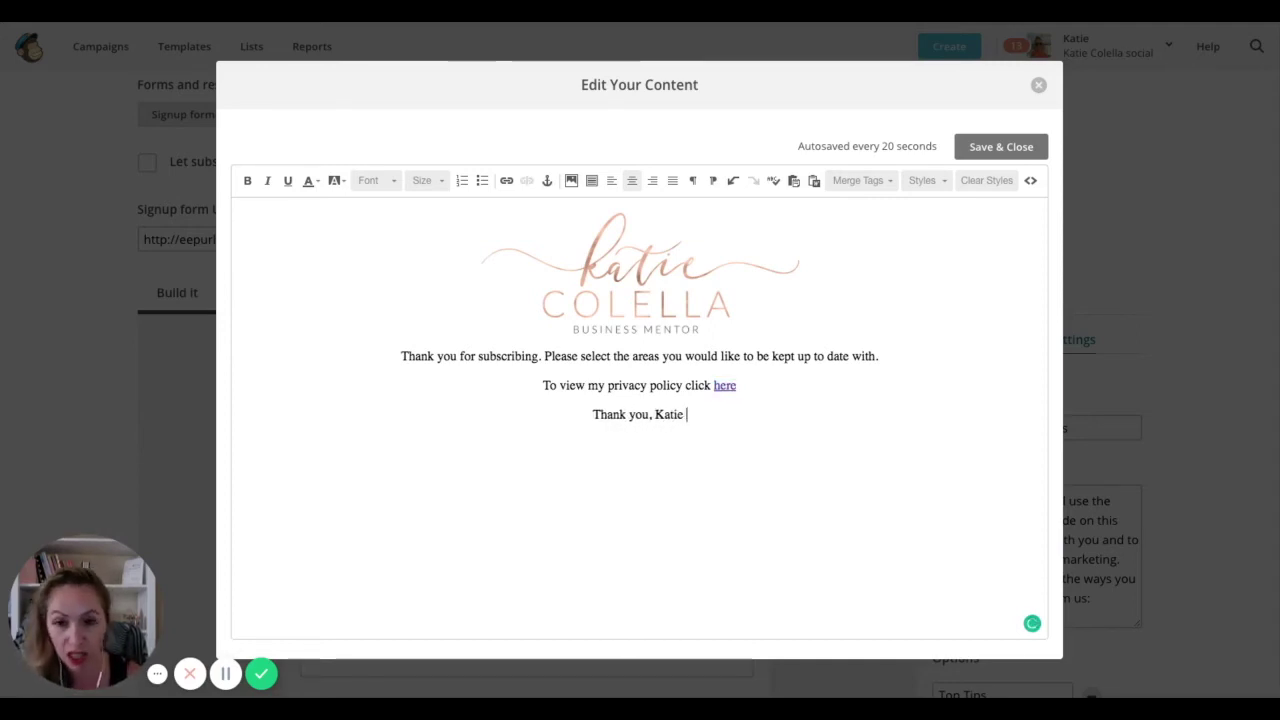
{"action": "left_click", "coordinate": [997, 150]}
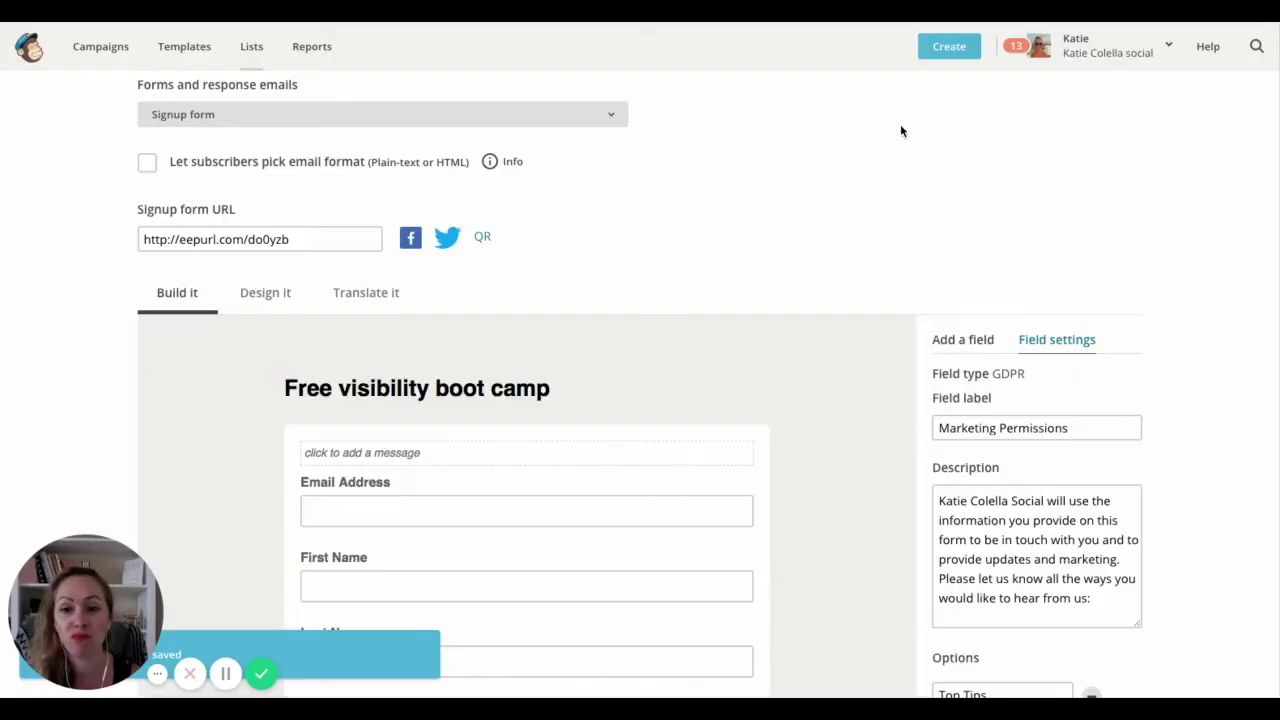
- Save the Marketing Permissions field with its Top Tips, Freebies & Values and Offers & Discounts options
{"action": "scroll", "coordinate": [680, 292], "scroll_direction": "down", "scroll_amount": 5}
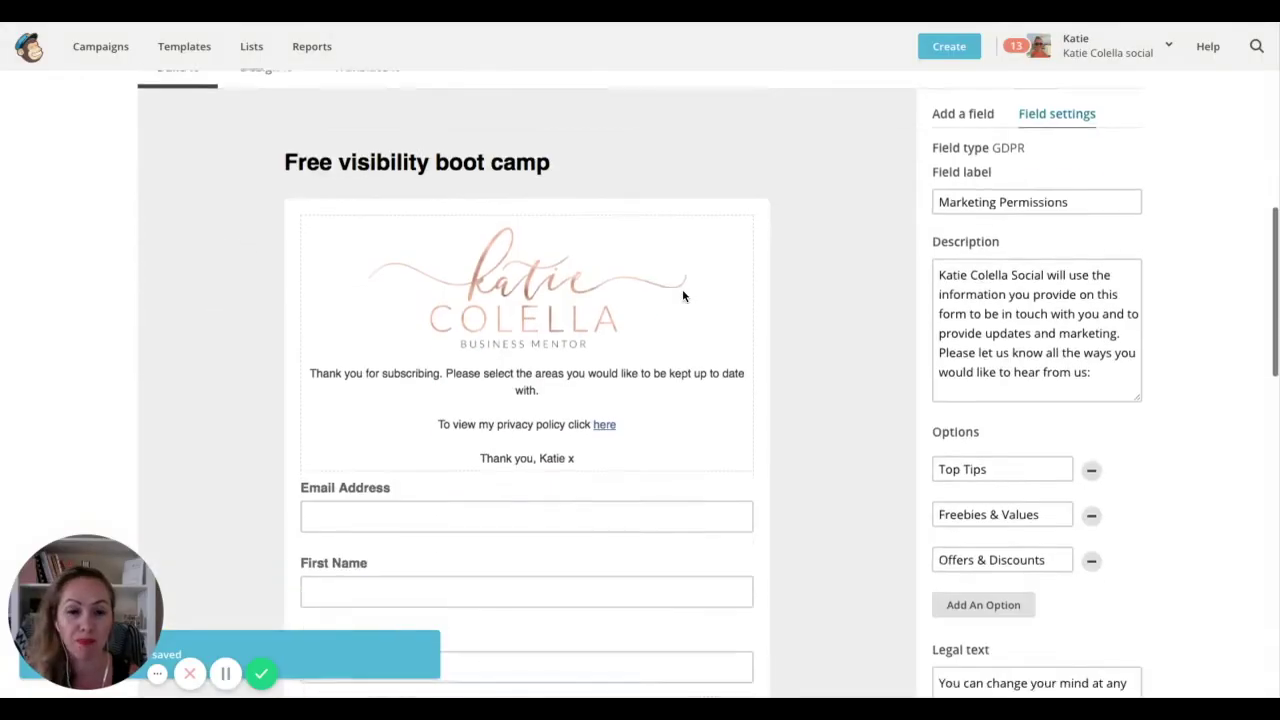
{"action": "scroll", "coordinate": [682, 295], "scroll_direction": "up", "scroll_amount": 1}
{"action": "scroll", "coordinate": [680, 294], "scroll_direction": "down", "scroll_amount": 5}
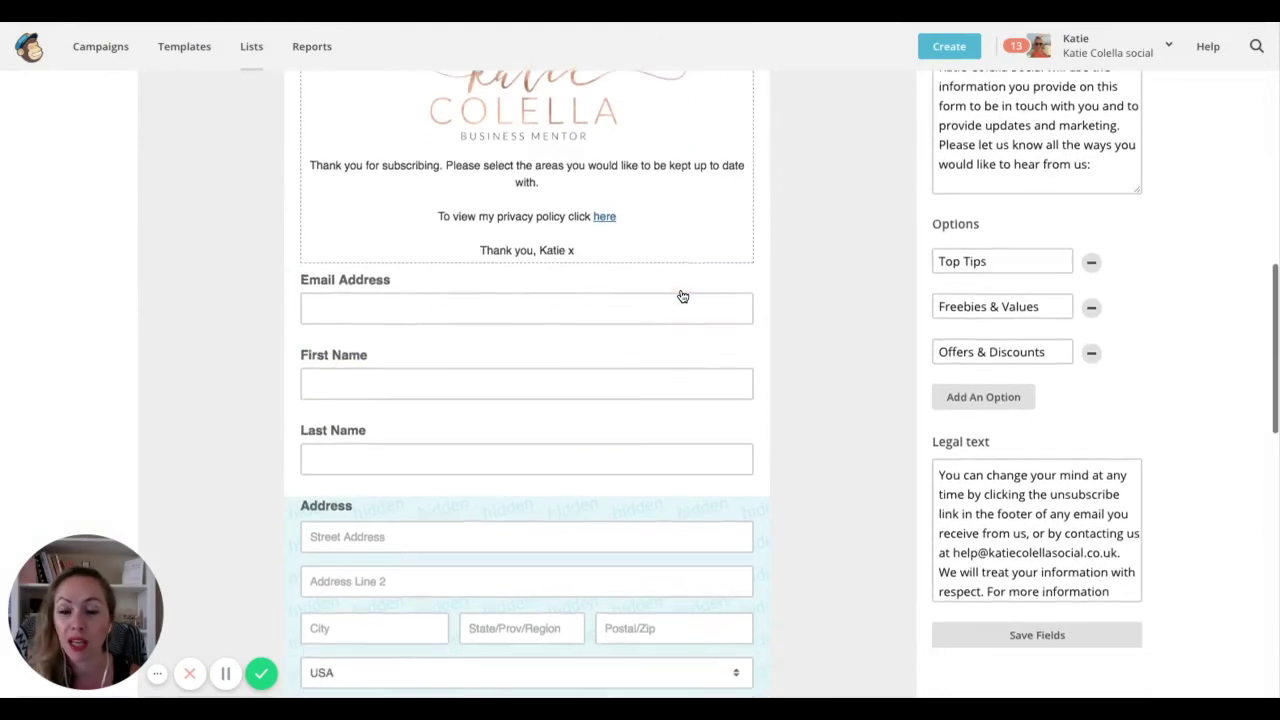
{"action": "scroll", "coordinate": [677, 290], "scroll_direction": "down", "scroll_amount": 4}
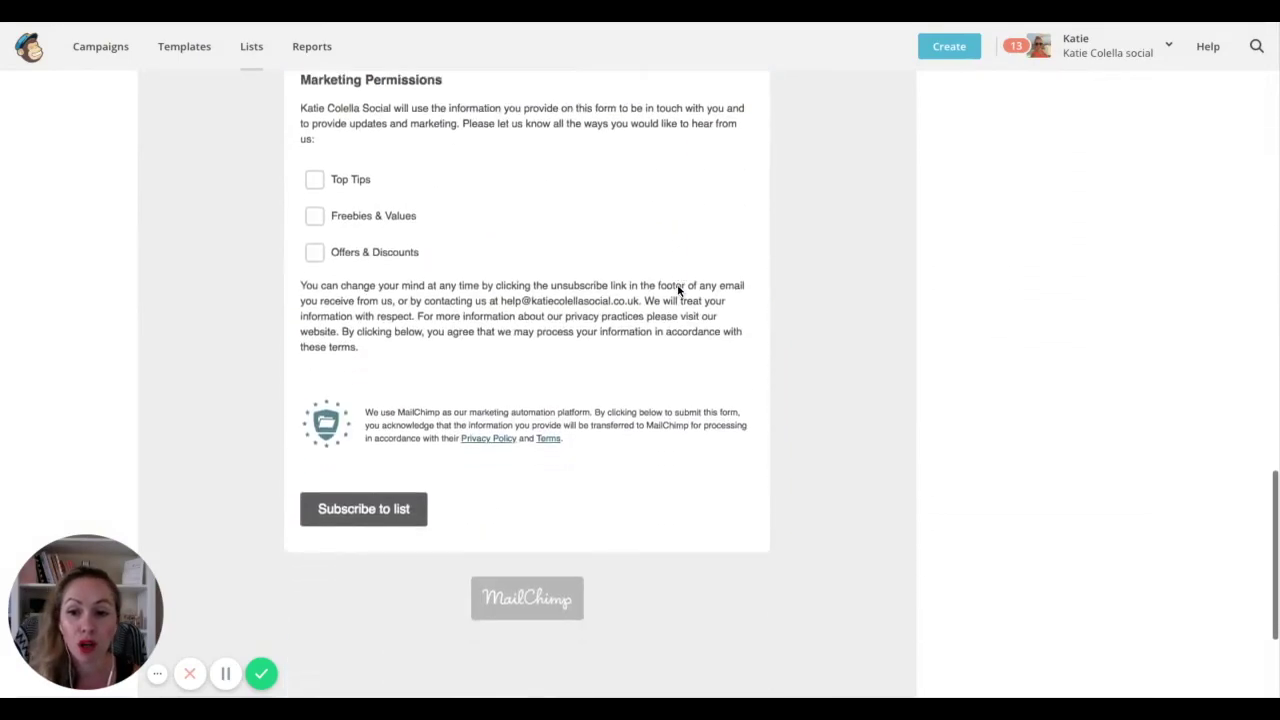
{"action": "scroll", "coordinate": [886, 289], "scroll_direction": "up", "scroll_amount": 4}
{"action": "left_click", "coordinate": [1047, 208]}
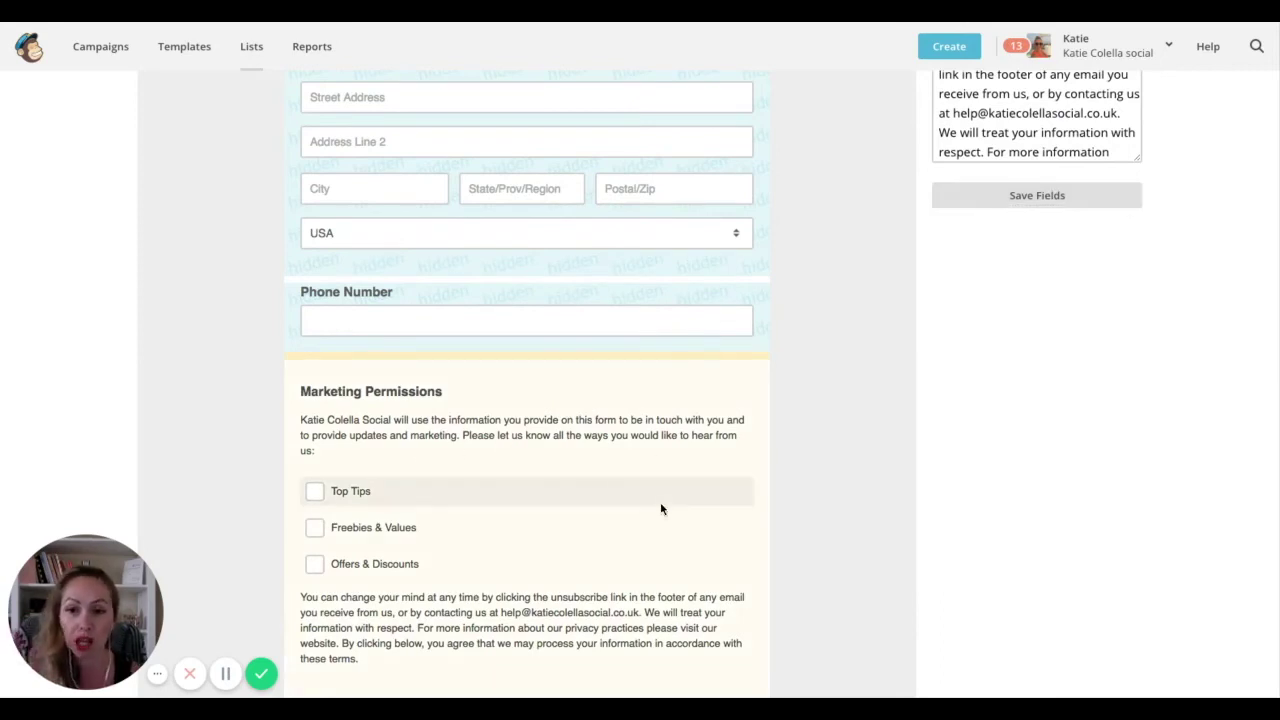
- Review the updated form preview and select the Last Name field
{"action": "scroll", "coordinate": [598, 467], "scroll_direction": "down", "scroll_amount": 5}
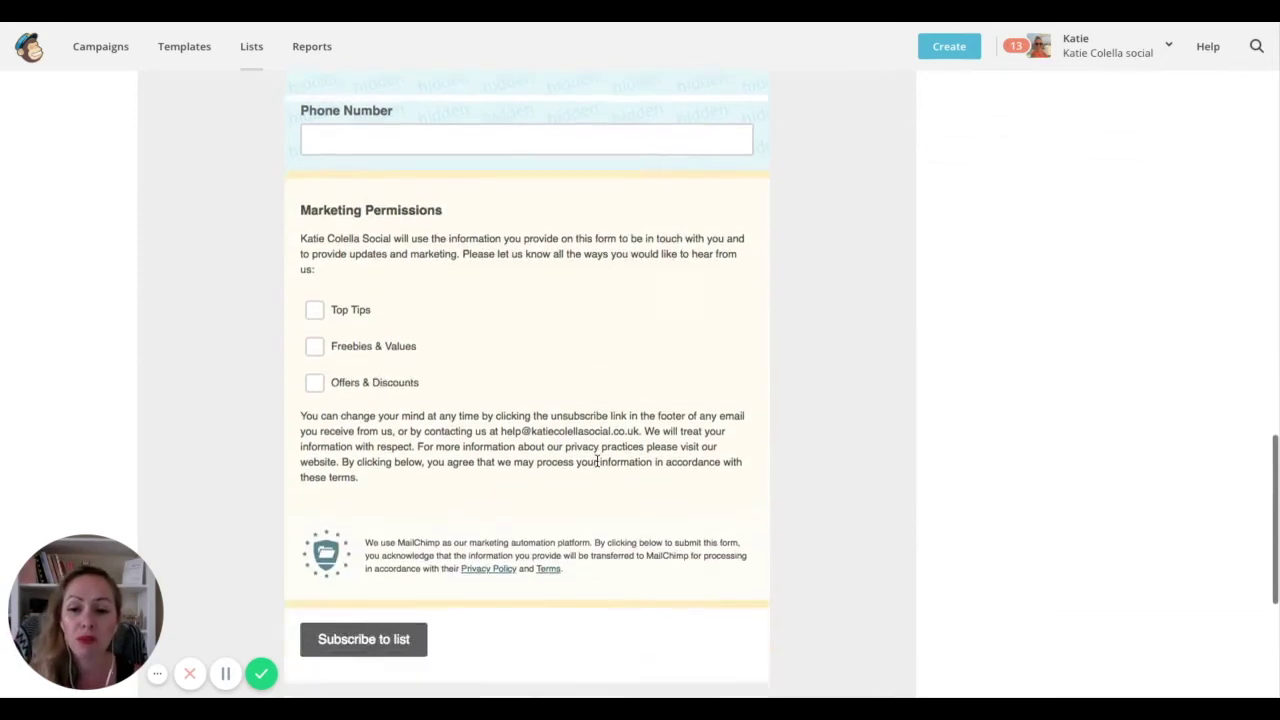
{"action": "scroll", "coordinate": [597, 467], "scroll_direction": "up", "scroll_amount": 20}
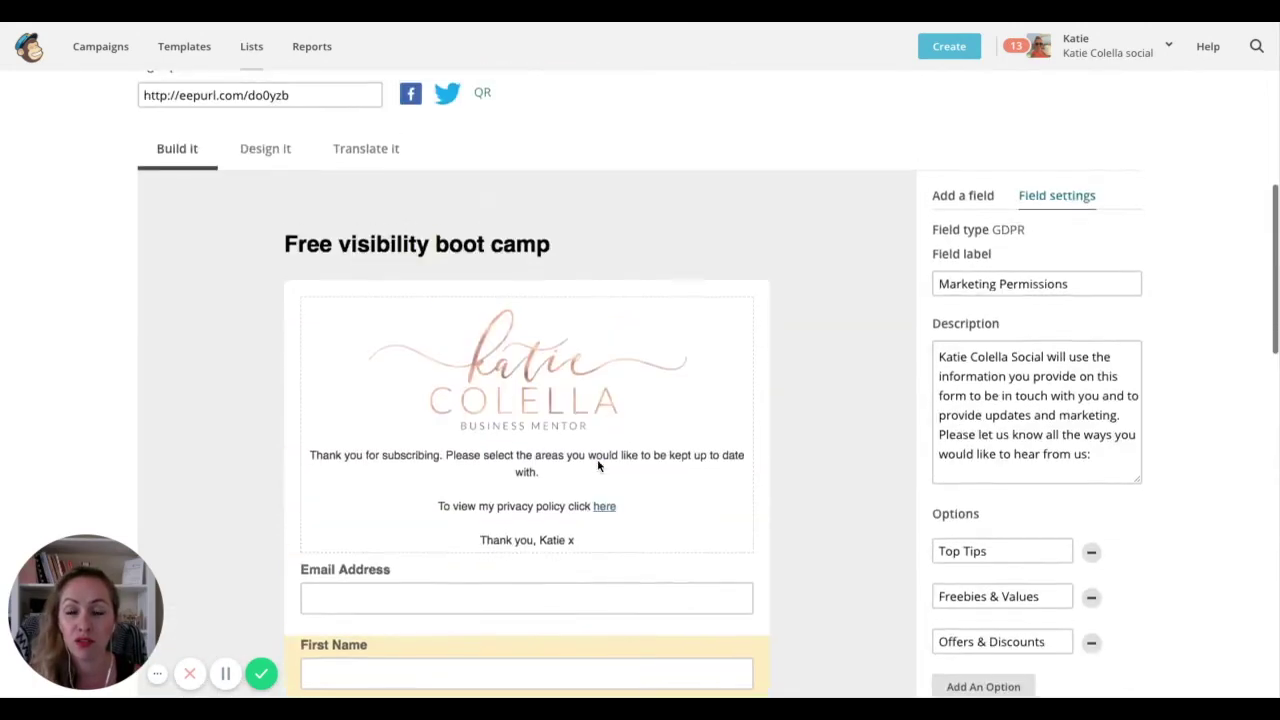
{"action": "scroll", "coordinate": [598, 467], "scroll_direction": "down", "scroll_amount": 4}
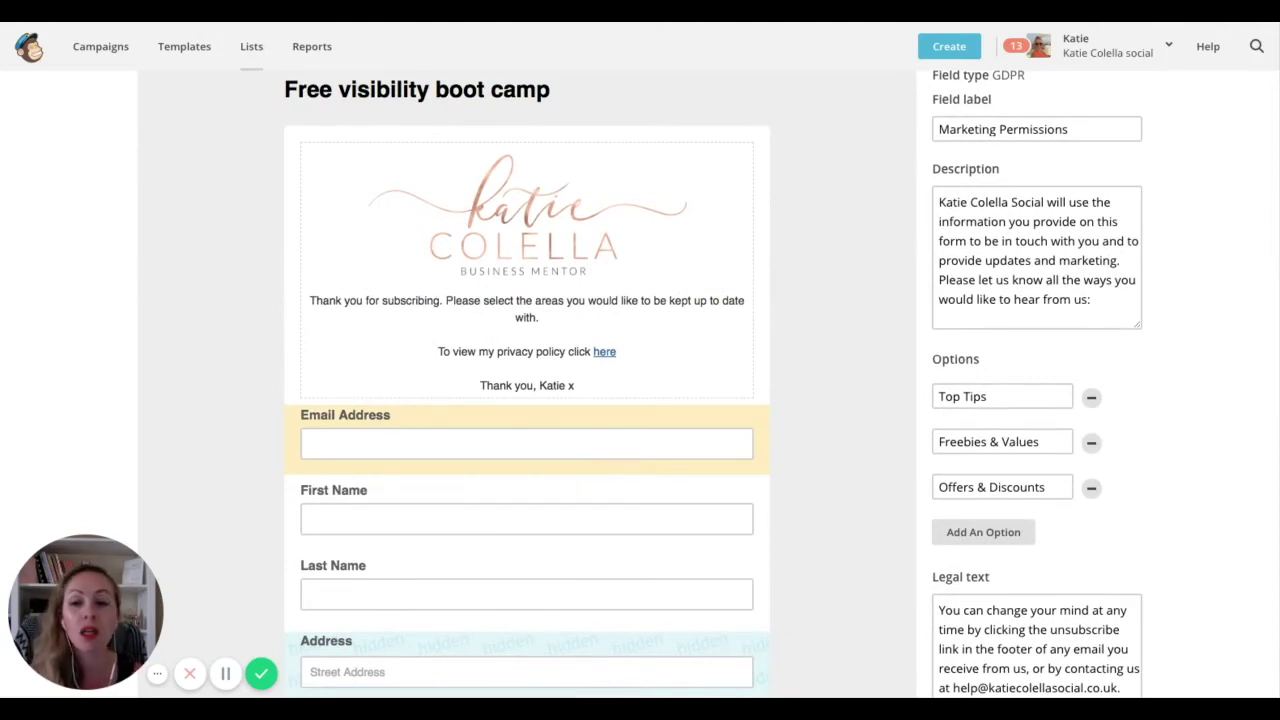
{"action": "scroll", "coordinate": [606, 463], "scroll_direction": "down", "scroll_amount": 1}
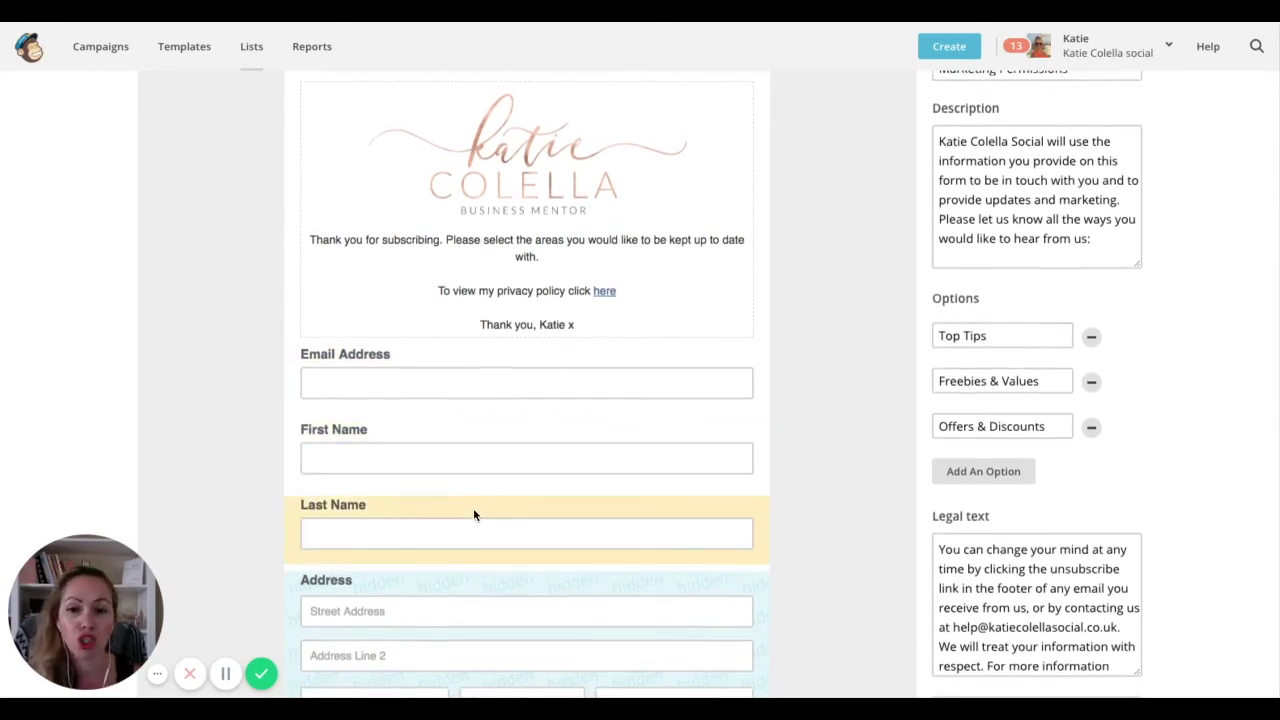
{"action": "left_click", "coordinate": [468, 510]}
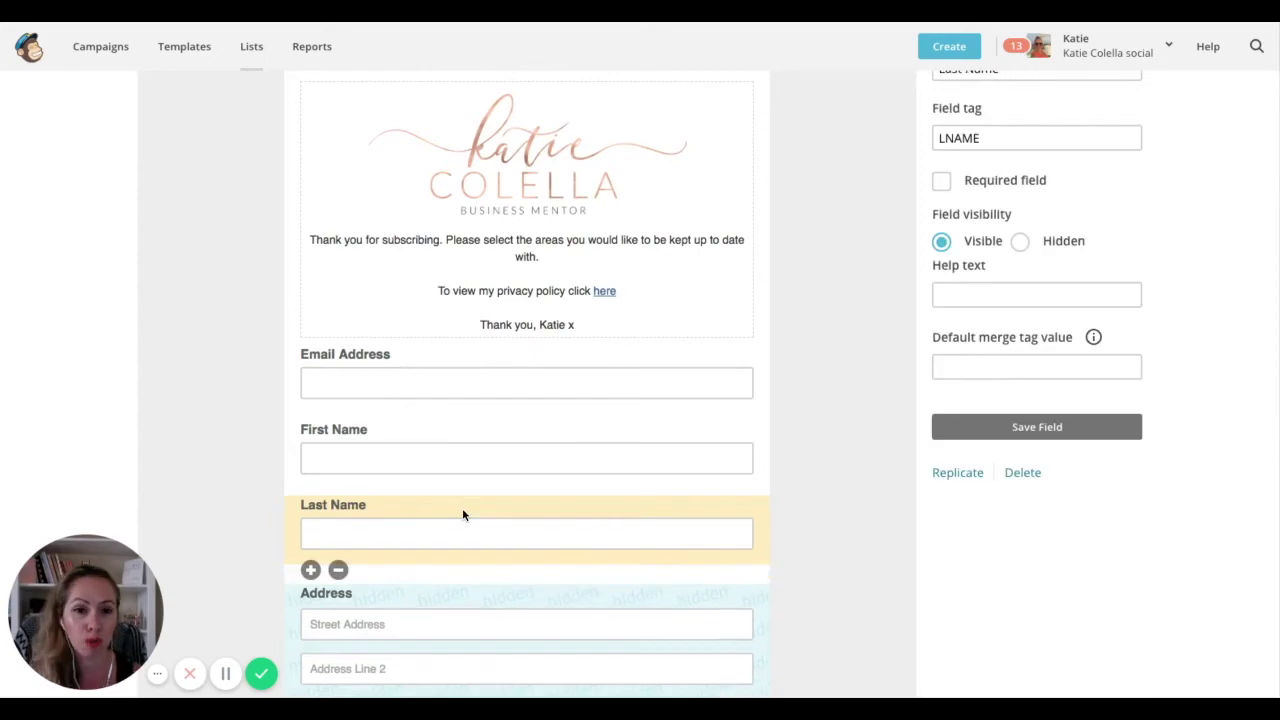
- Remove the Last Name field from the form, confirming the deletion with DELETE
{"action": "left_click", "coordinate": [338, 569]}
{"action": "left_click", "coordinate": [498, 383]}
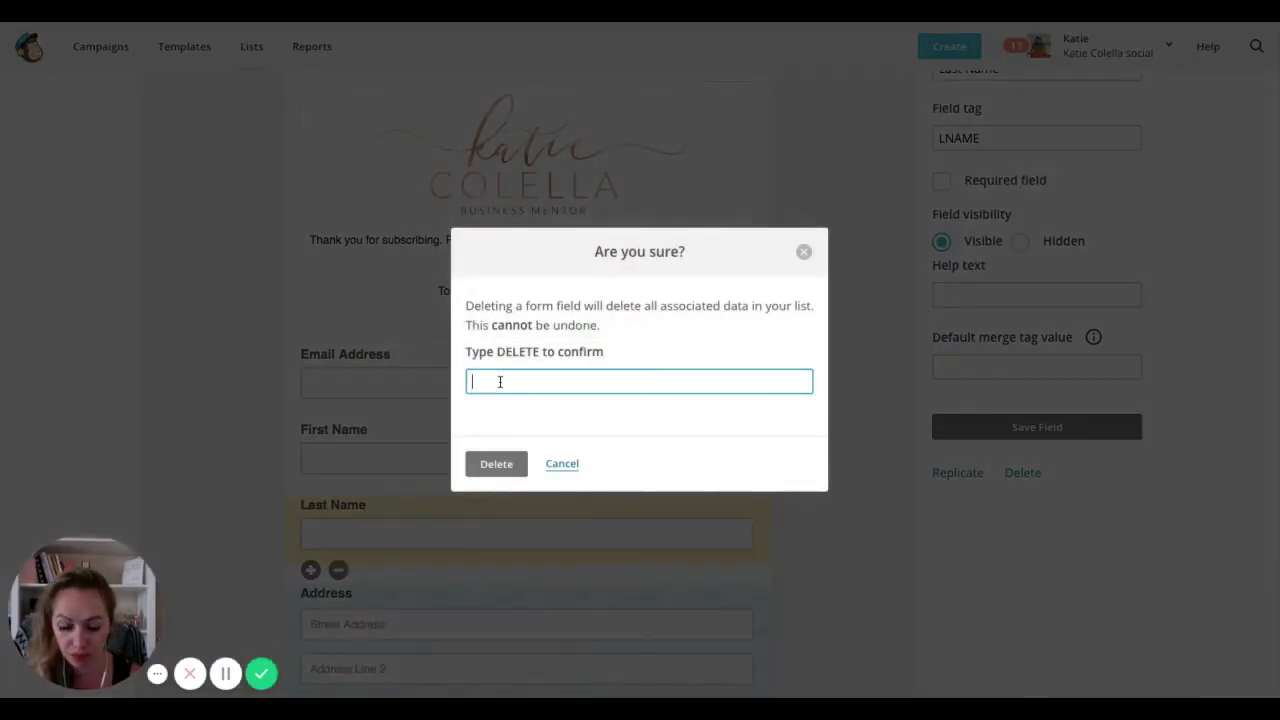
{"action": "type", "text": "DELETE"}
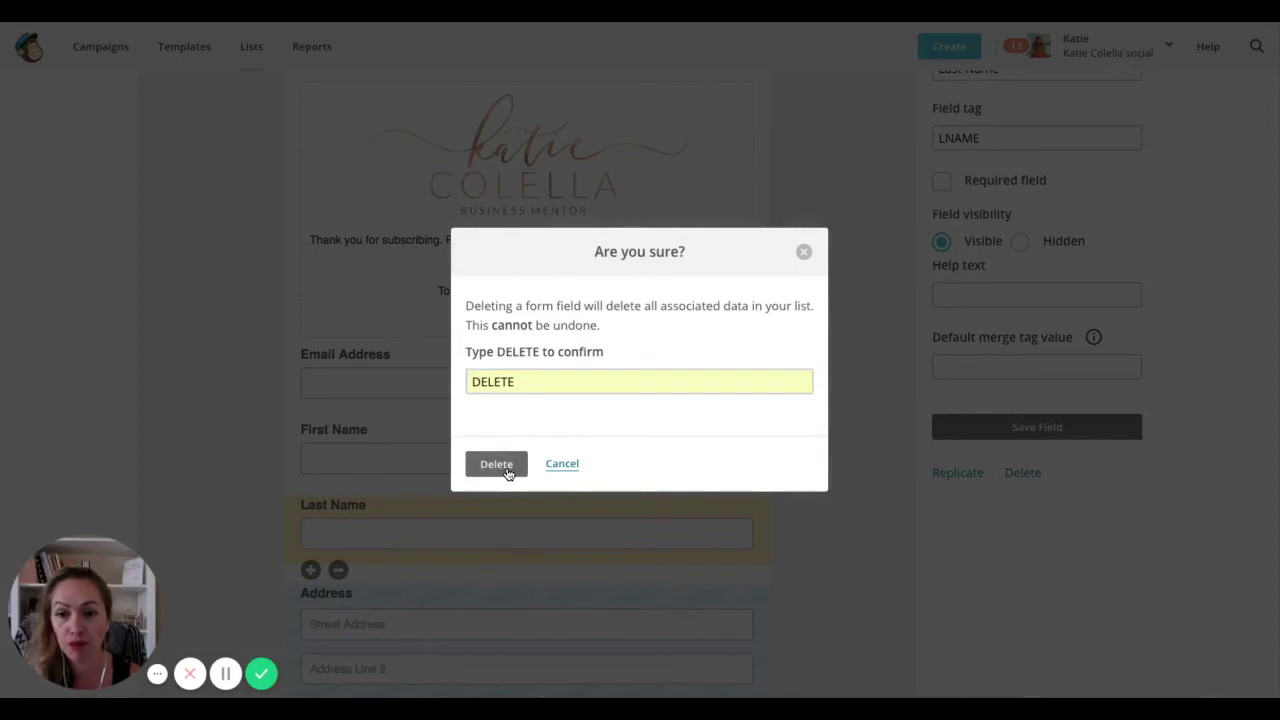
{"action": "left_click", "coordinate": [507, 470]}
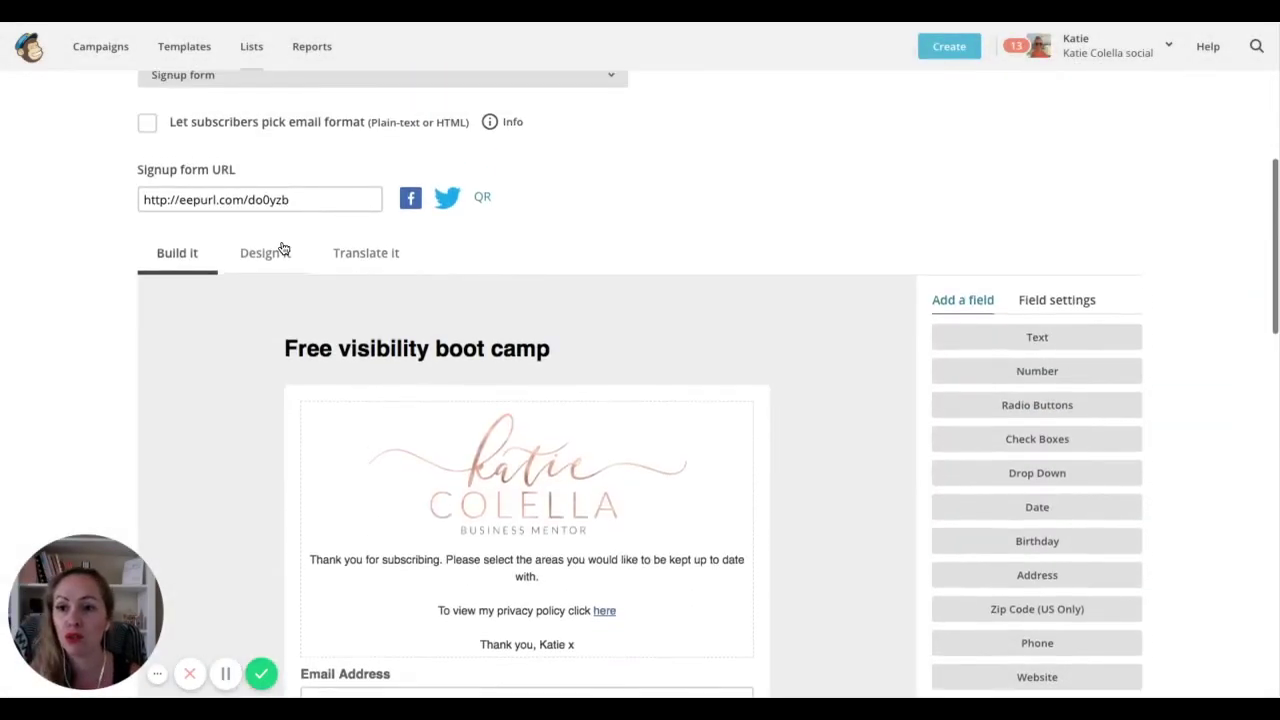
{"action": "left_click", "coordinate": [266, 252]}
{"action": "left_click_drag", "start_coordinate": [226, 395], "coordinate": [187, 393]}
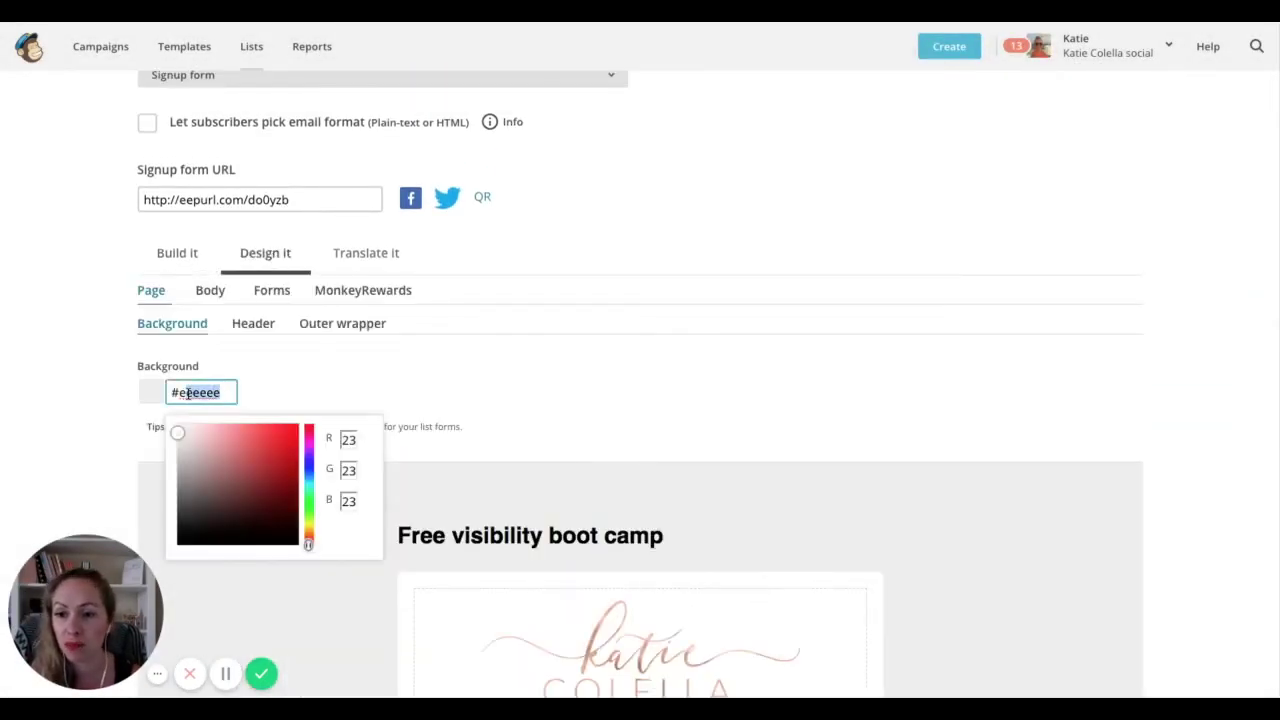
{"action": "key", "text": "BackSpace"}
{"action": "key", "text": "BackSpace"}
{"action": "type", "text": "fe"}
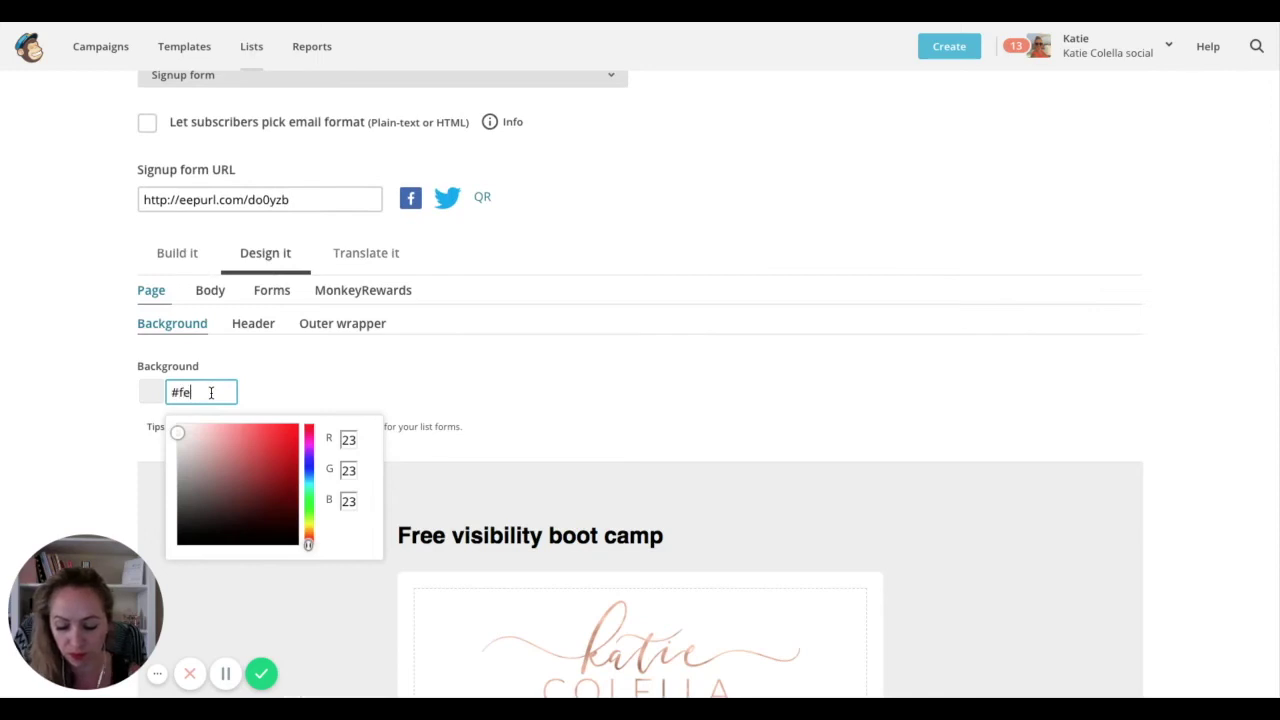
{"action": "type", "text": "dadc"}
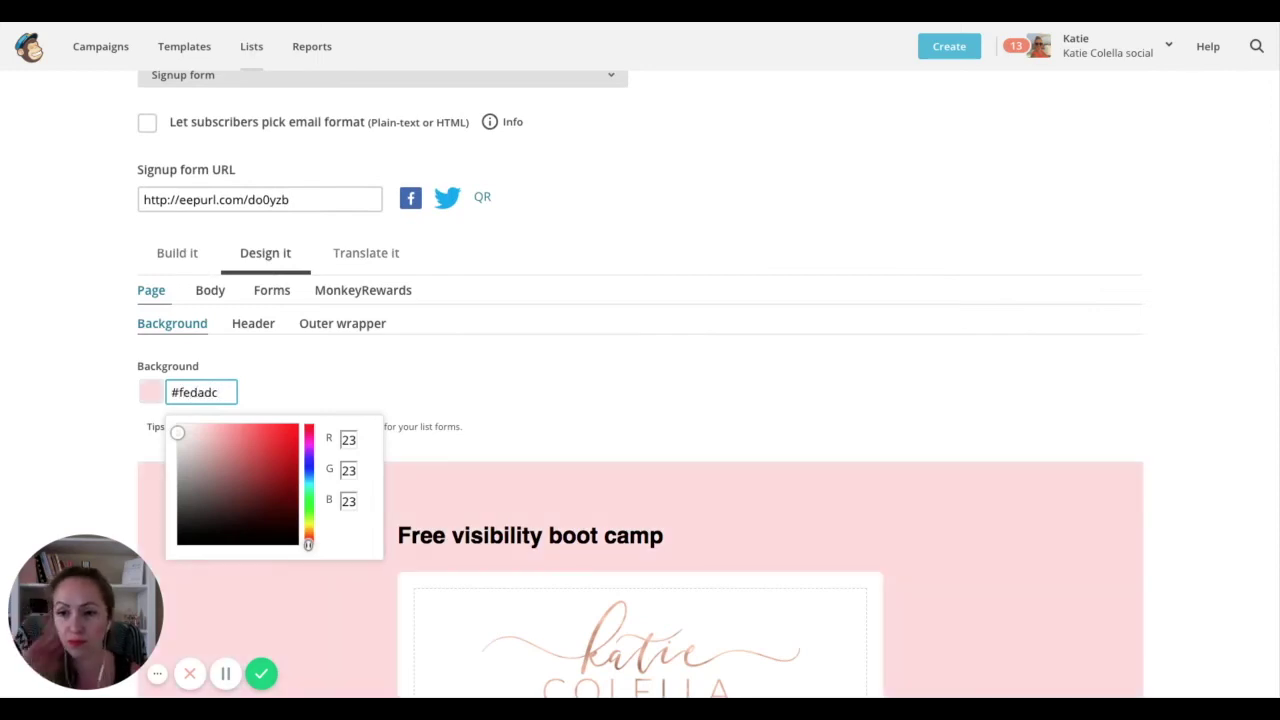
{"action": "left_click", "coordinate": [521, 393]}
{"action": "scroll", "coordinate": [765, 492], "scroll_direction": "down", "scroll_amount": 7}
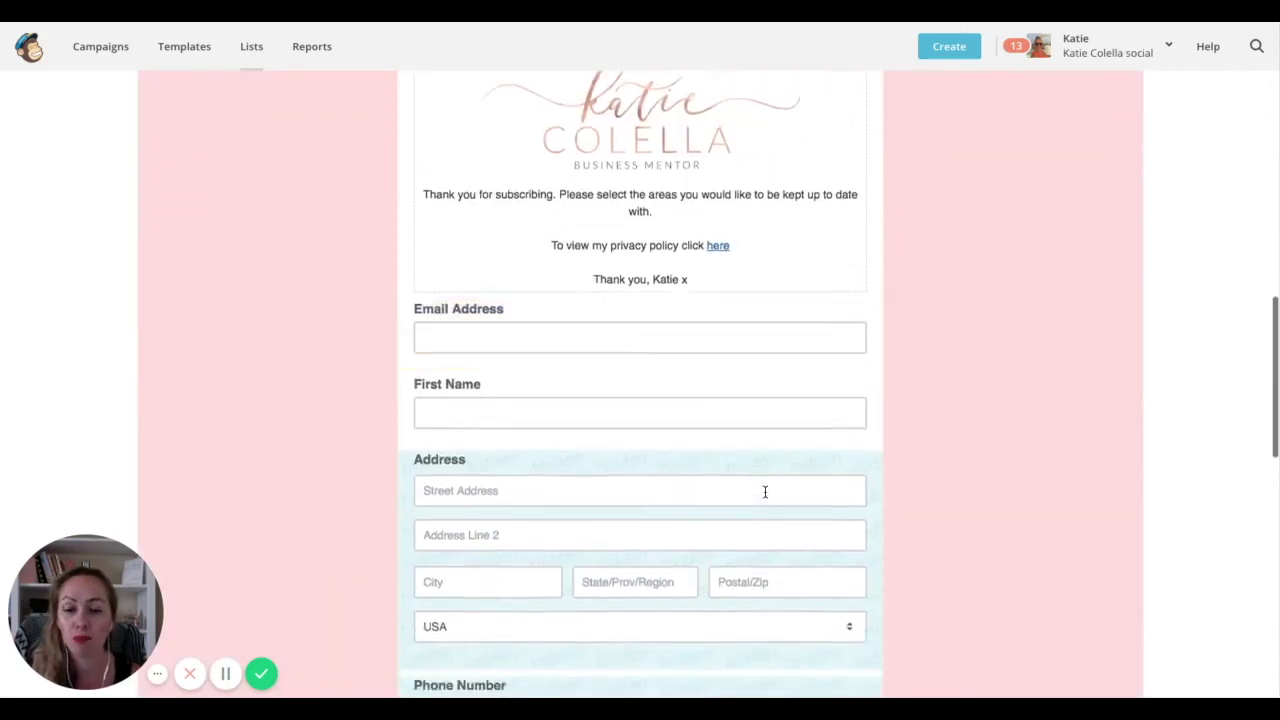
{"action": "scroll", "coordinate": [764, 493], "scroll_direction": "down", "scroll_amount": 4}
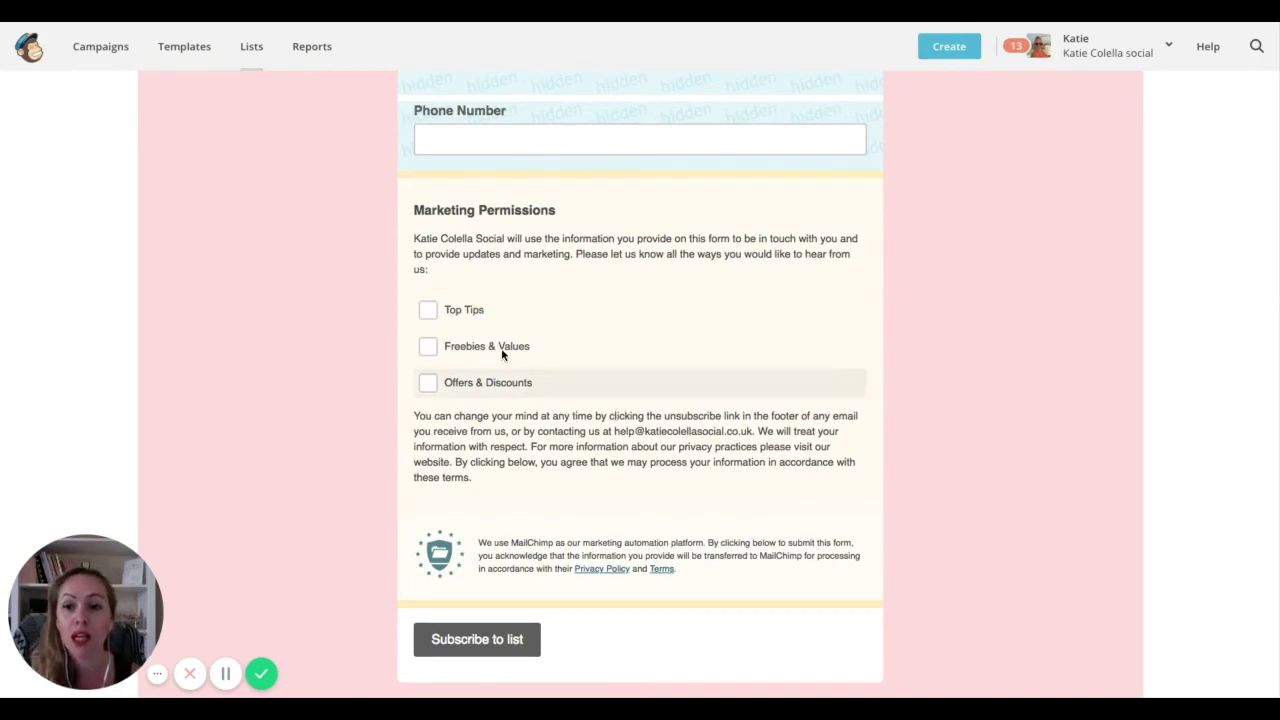
{"action": "scroll", "coordinate": [750, 453], "scroll_direction": "down", "scroll_amount": 5}
{"action": "scroll", "coordinate": [750, 453], "scroll_direction": "up", "scroll_amount": 15}
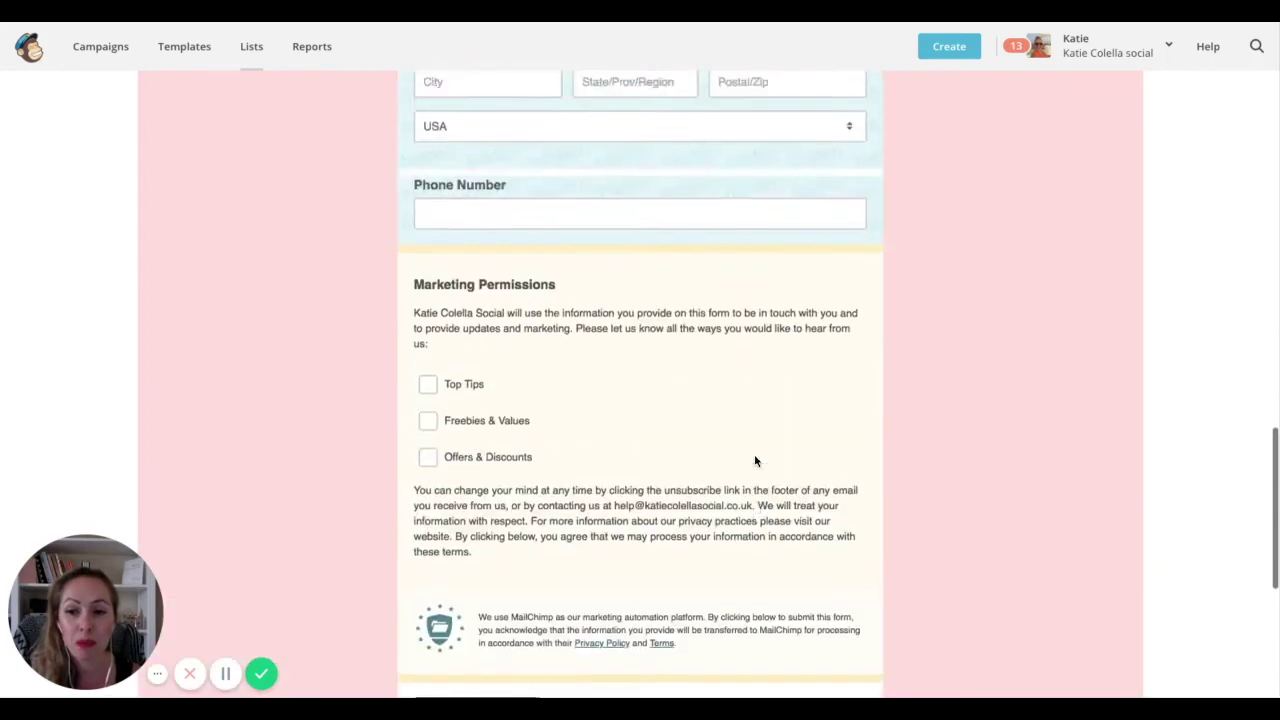
{"action": "scroll", "coordinate": [755, 455], "scroll_direction": "up", "scroll_amount": 5}
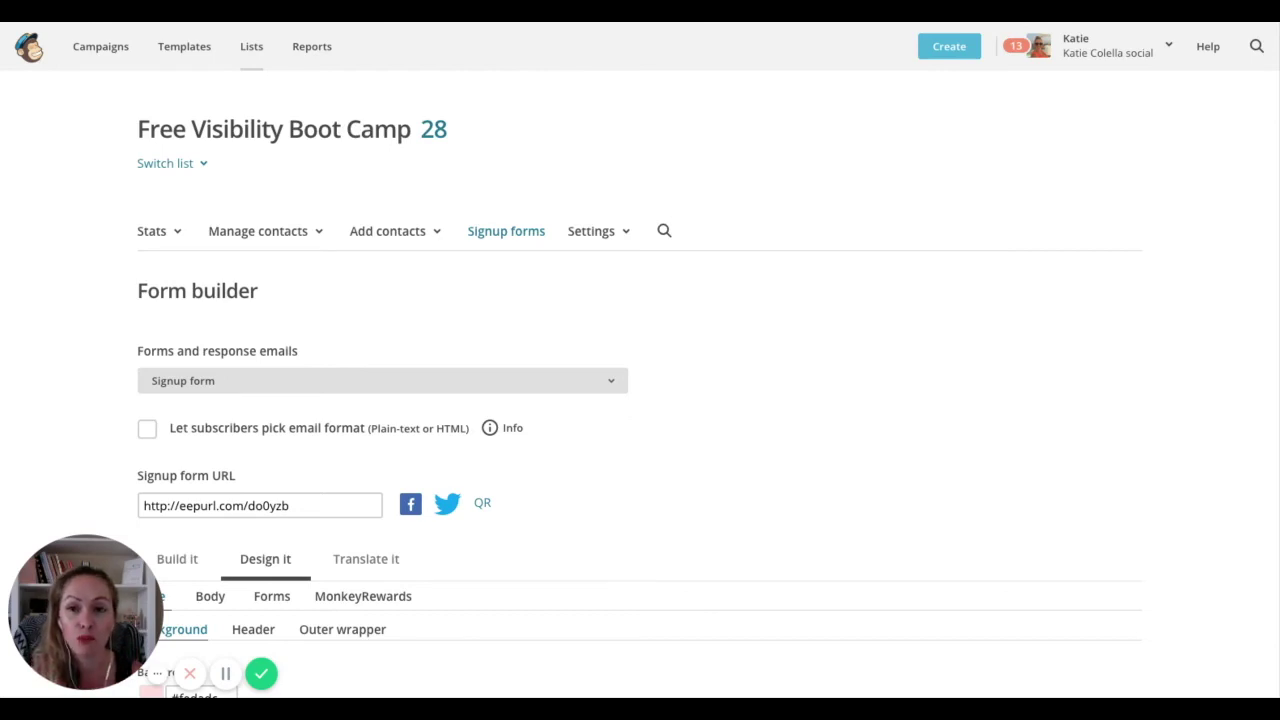
- From the list's contacts, build a segment where Marketing Permissions is Top Tips and preview it
{"action": "left_click", "coordinate": [227, 678]}
{"action": "scroll", "coordinate": [227, 678], "scroll_direction": "down", "scroll_amount": 1}
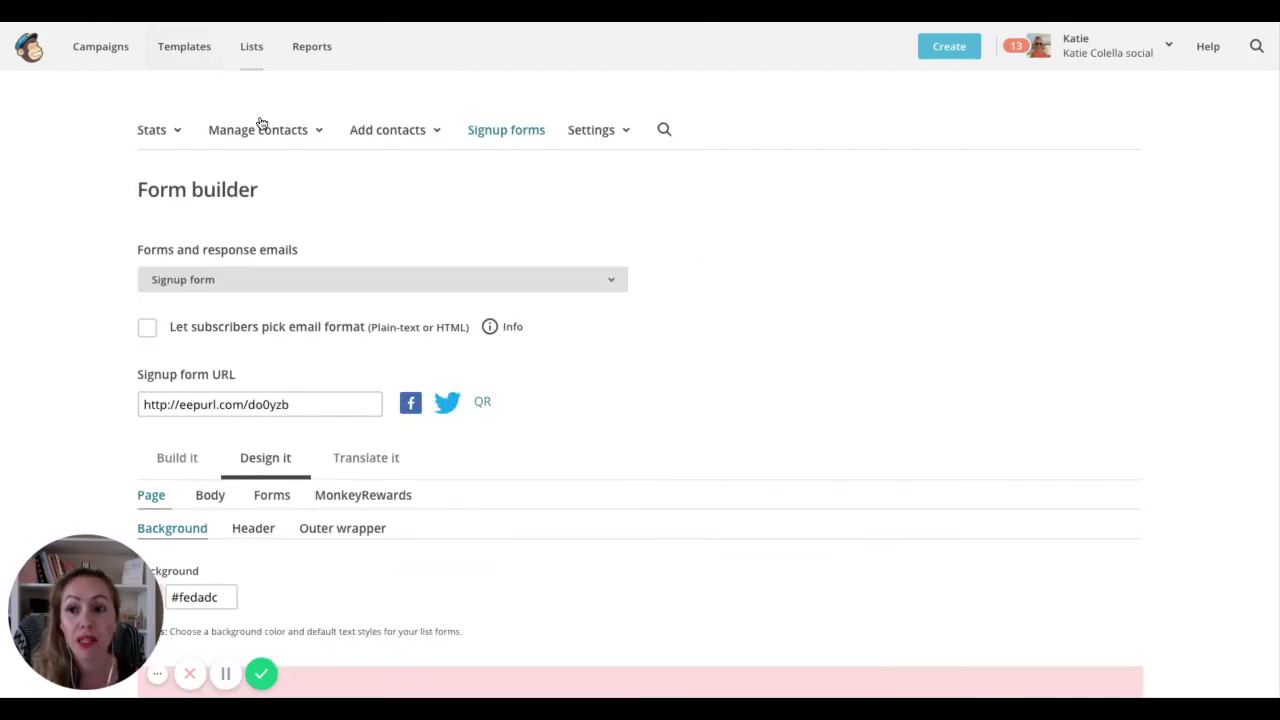
{"action": "left_click", "coordinate": [261, 128]}
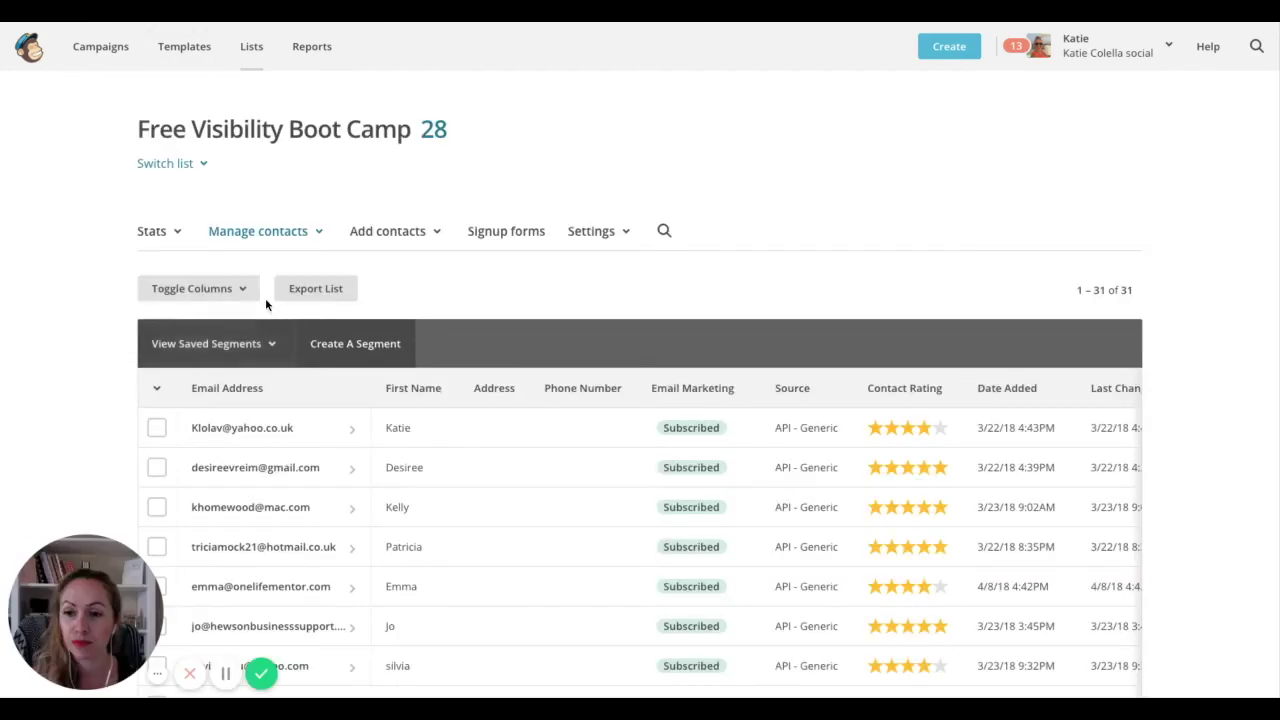
{"action": "scroll", "coordinate": [350, 403], "scroll_direction": "down", "scroll_amount": 1}
{"action": "scroll", "coordinate": [351, 403], "scroll_direction": "up", "scroll_amount": 1}
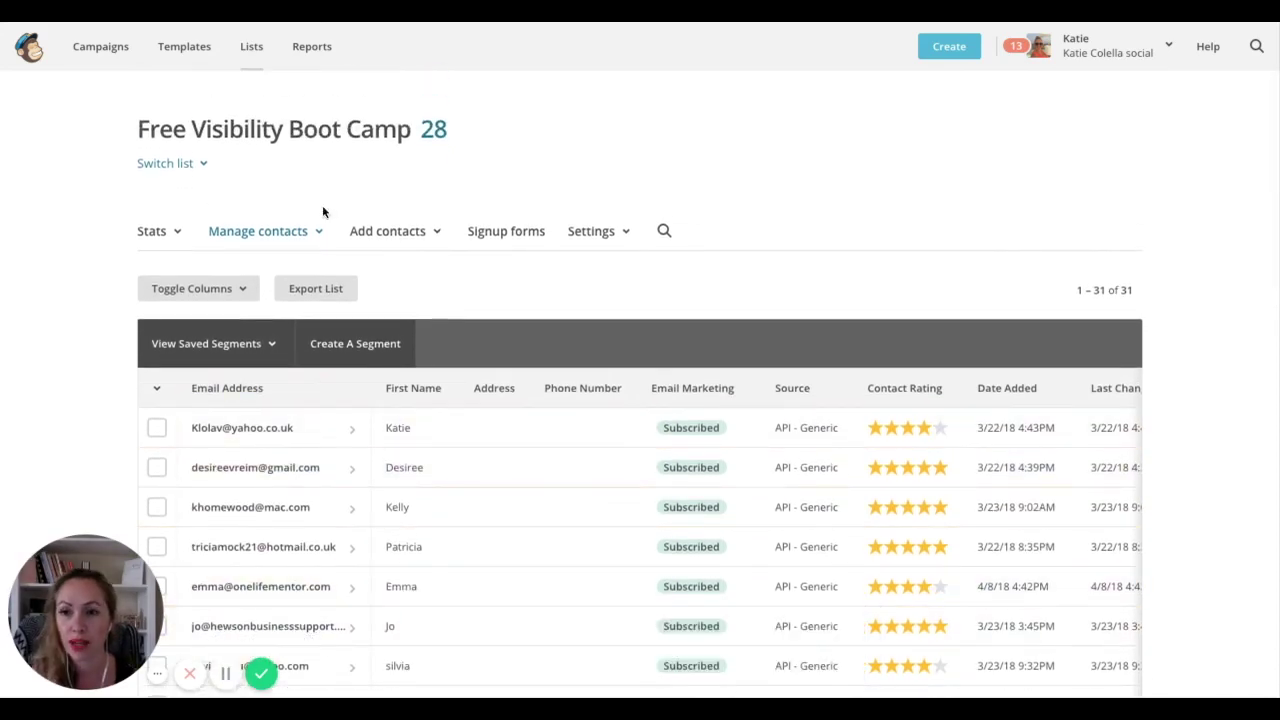
{"action": "left_click", "coordinate": [354, 346]}
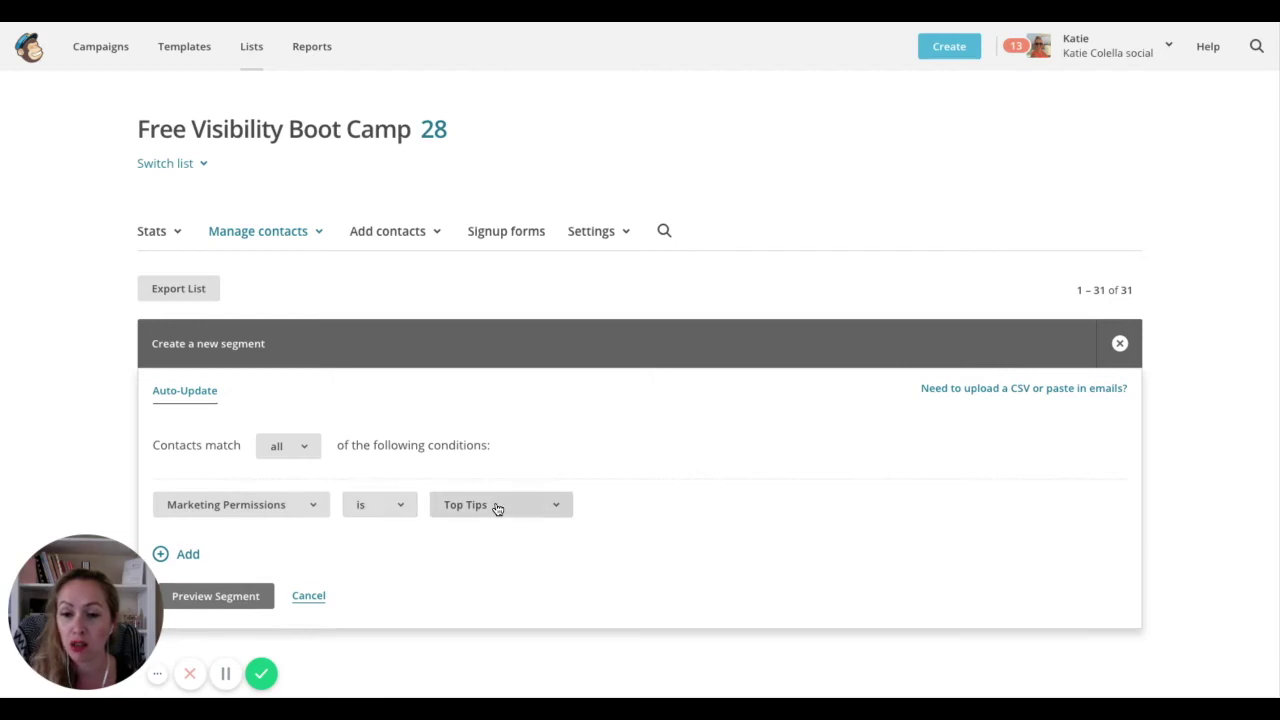
{"action": "left_click", "coordinate": [208, 597]}
- Save the previewed conditions as an auto-updating segment named 'Top Tips'
{"action": "left_click", "coordinate": [914, 348]}
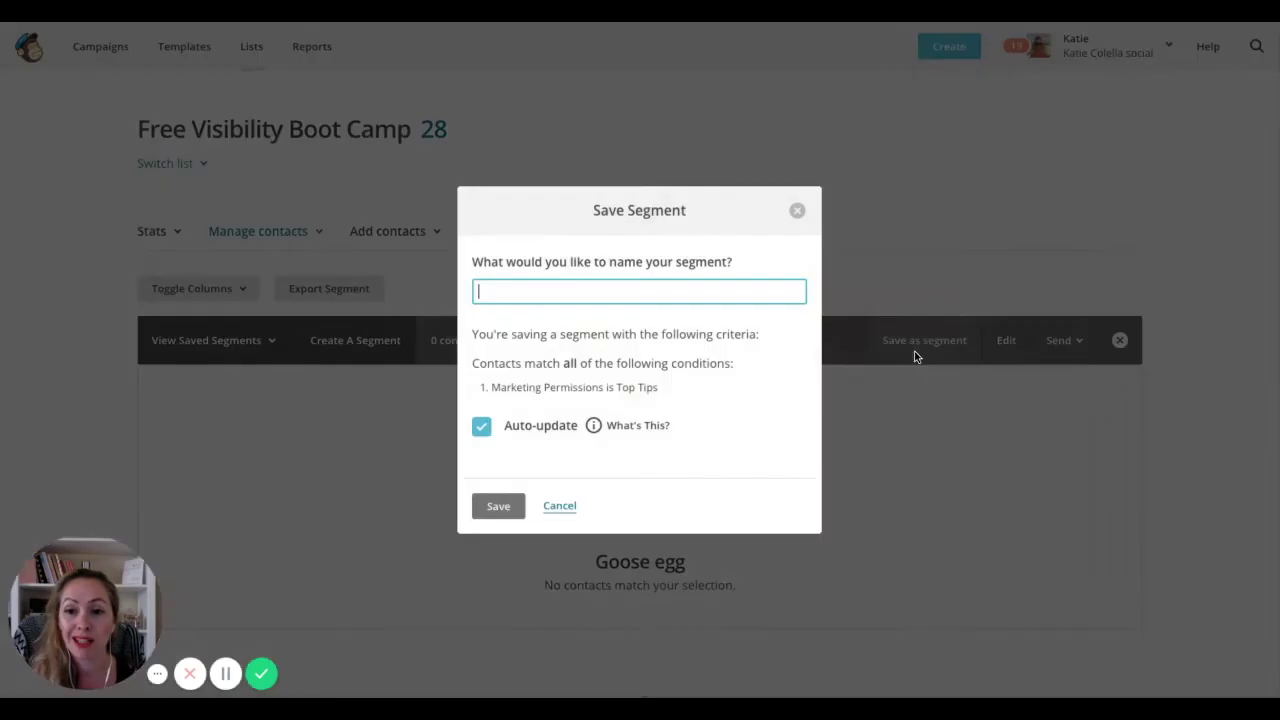
{"action": "type", "text": "Top Tips"}
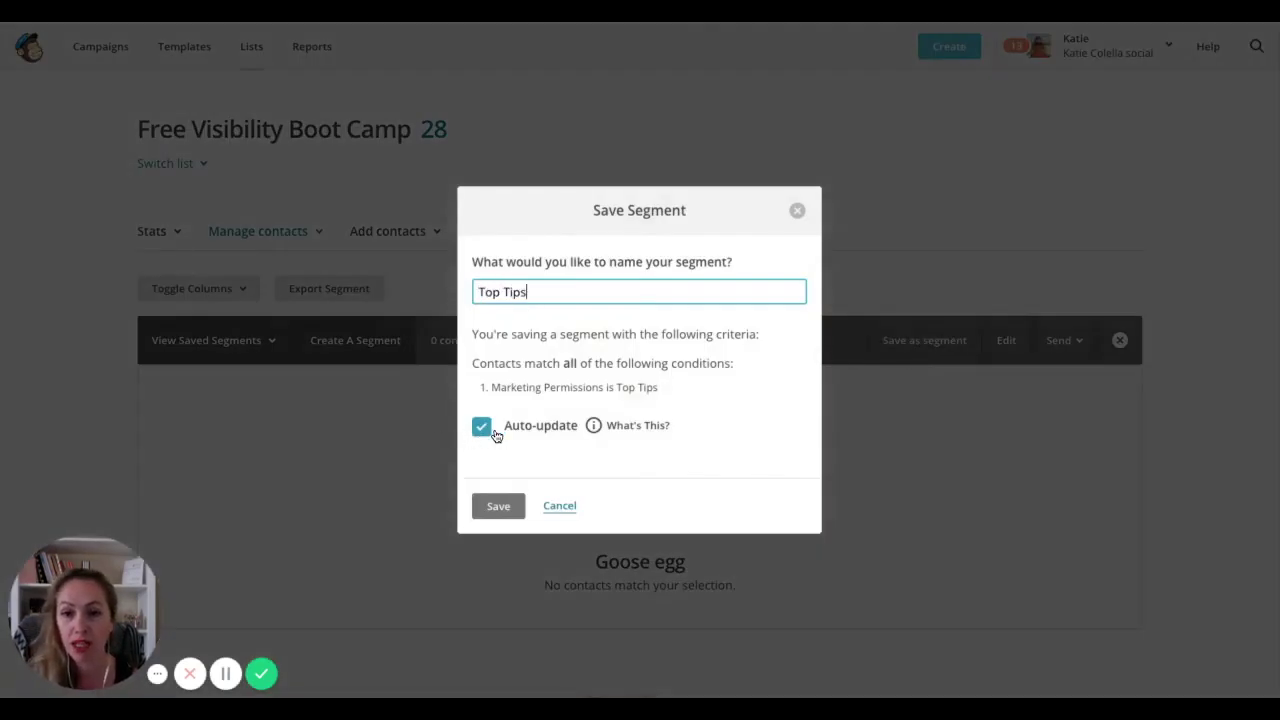
{"action": "left_click", "coordinate": [502, 507]}
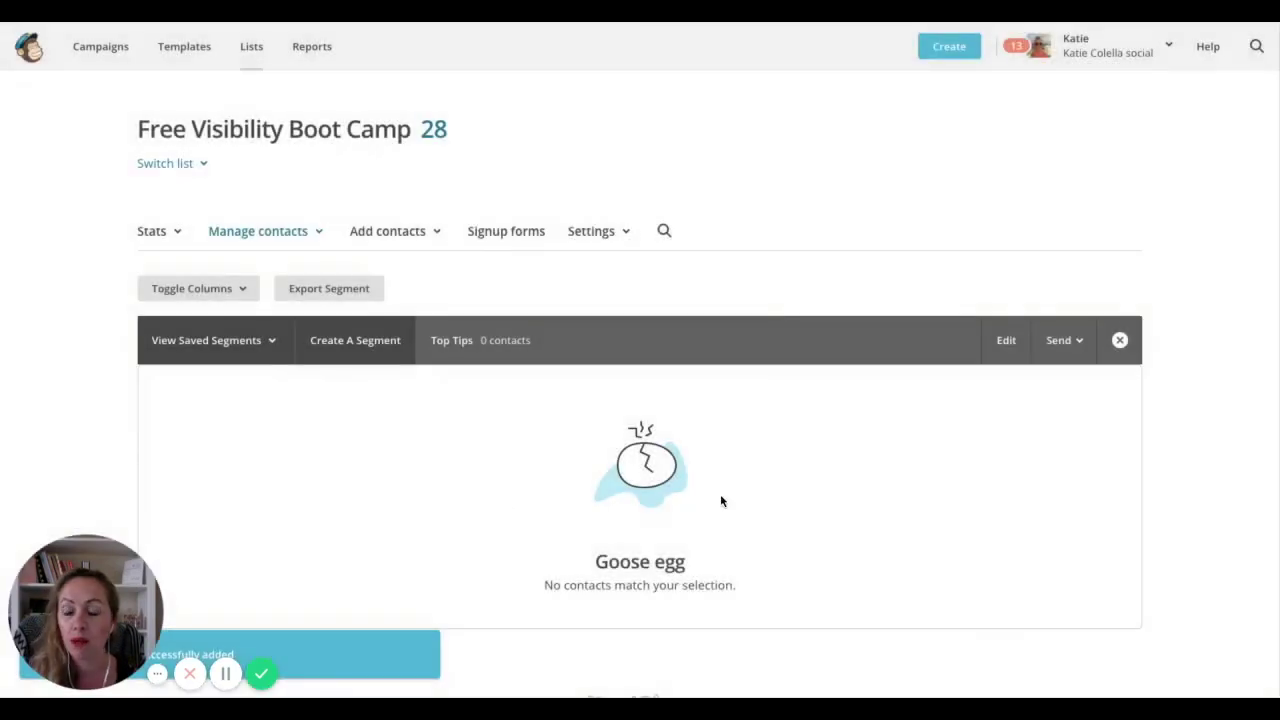
- Check the saved segments, then build and preview a segment where Marketing Permissions is Freebies & Values
{"action": "left_click", "coordinate": [253, 233]}
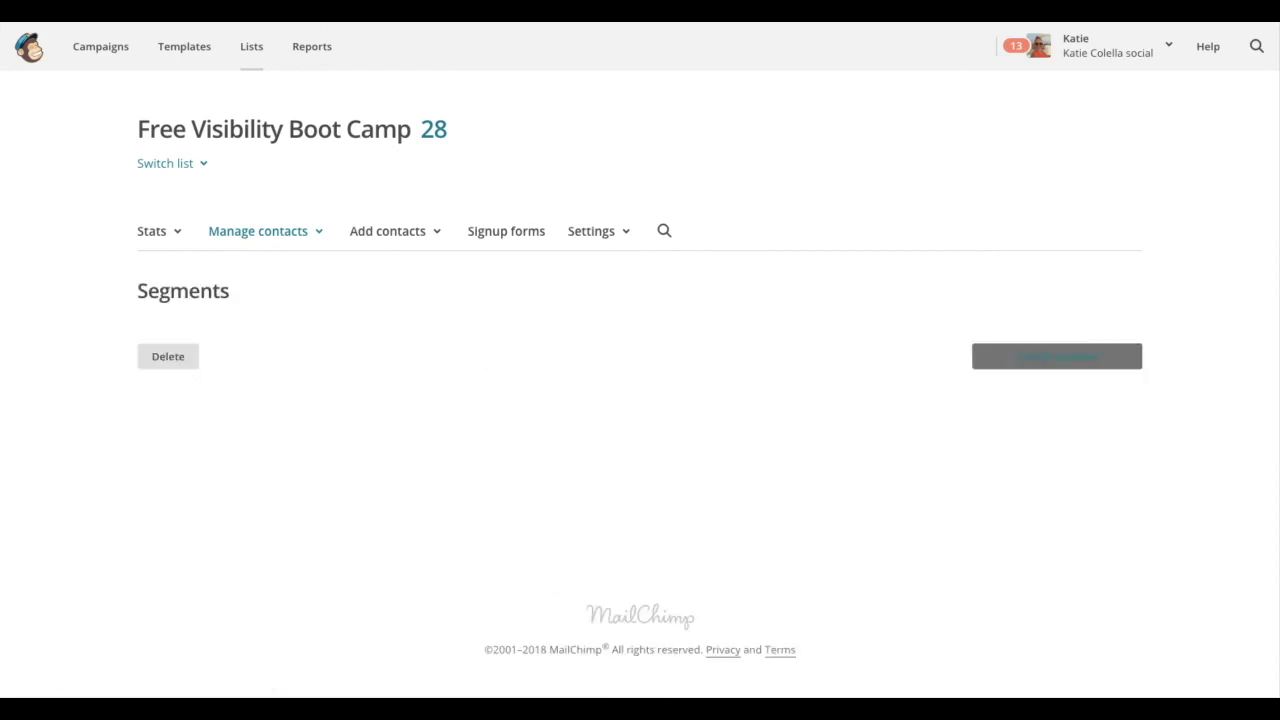
{"action": "left_click", "coordinate": [279, 234]}
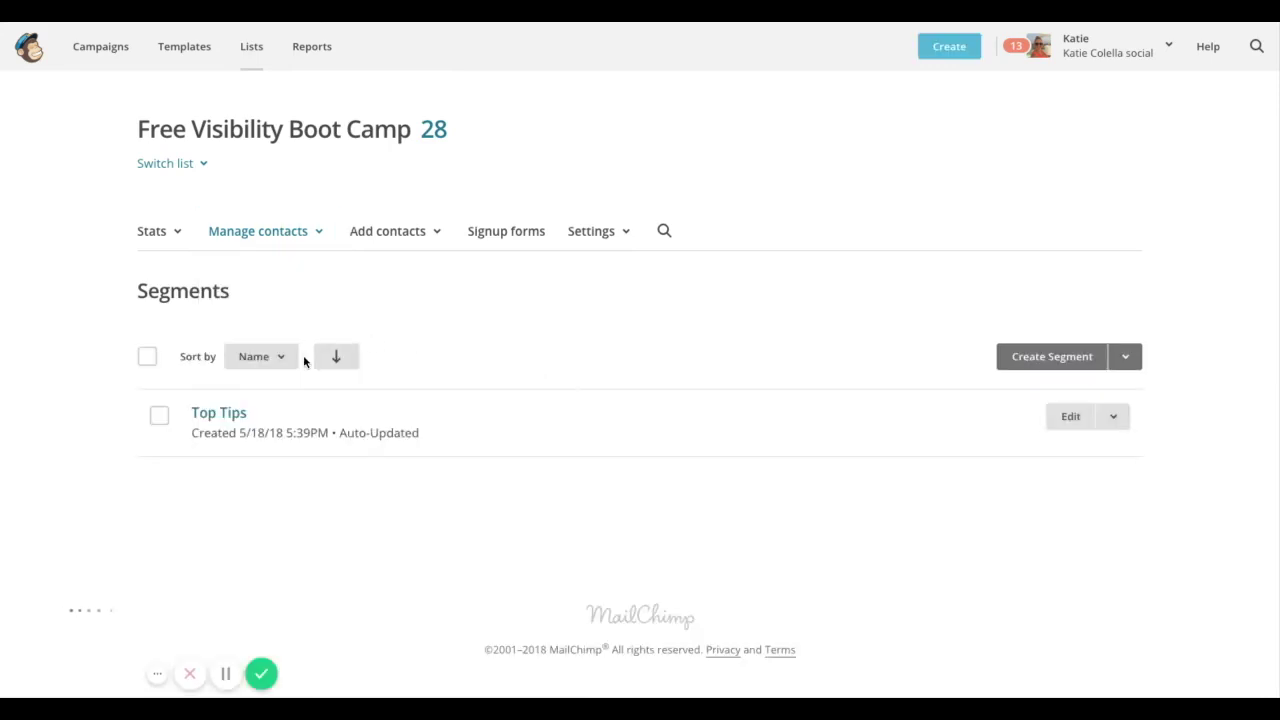
{"action": "left_click", "coordinate": [310, 232]}
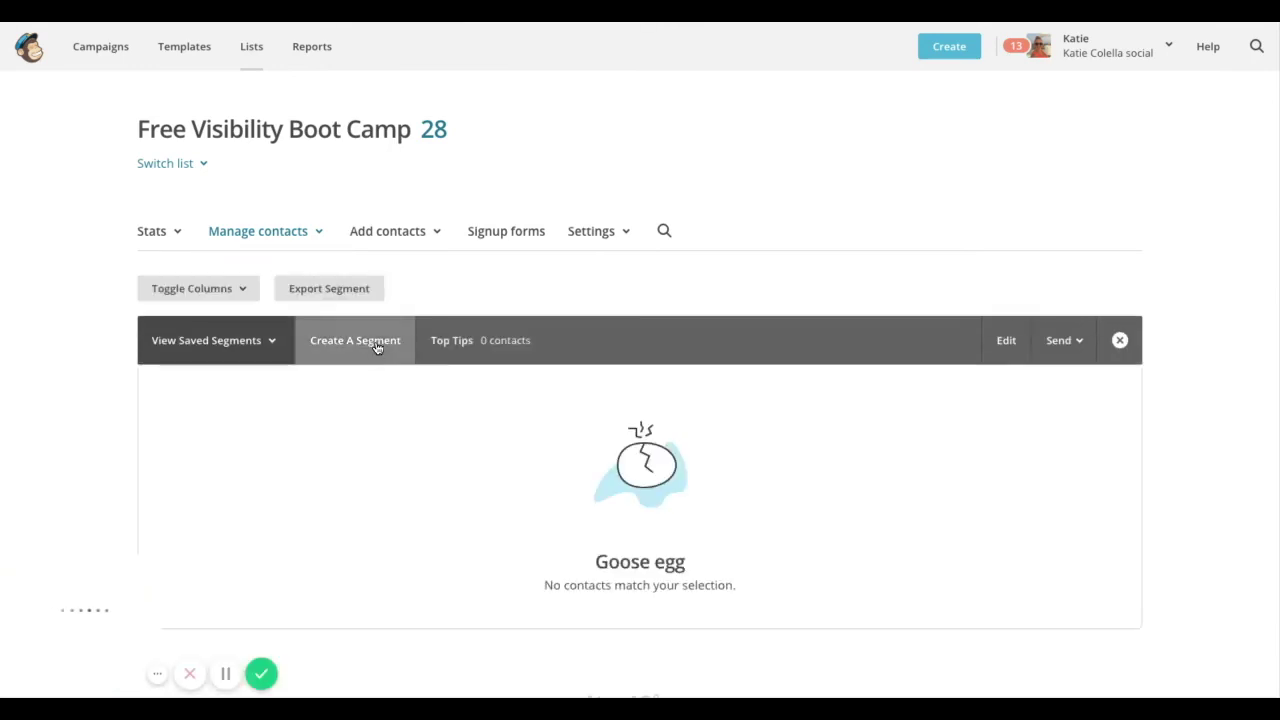
{"action": "left_click", "coordinate": [376, 344]}
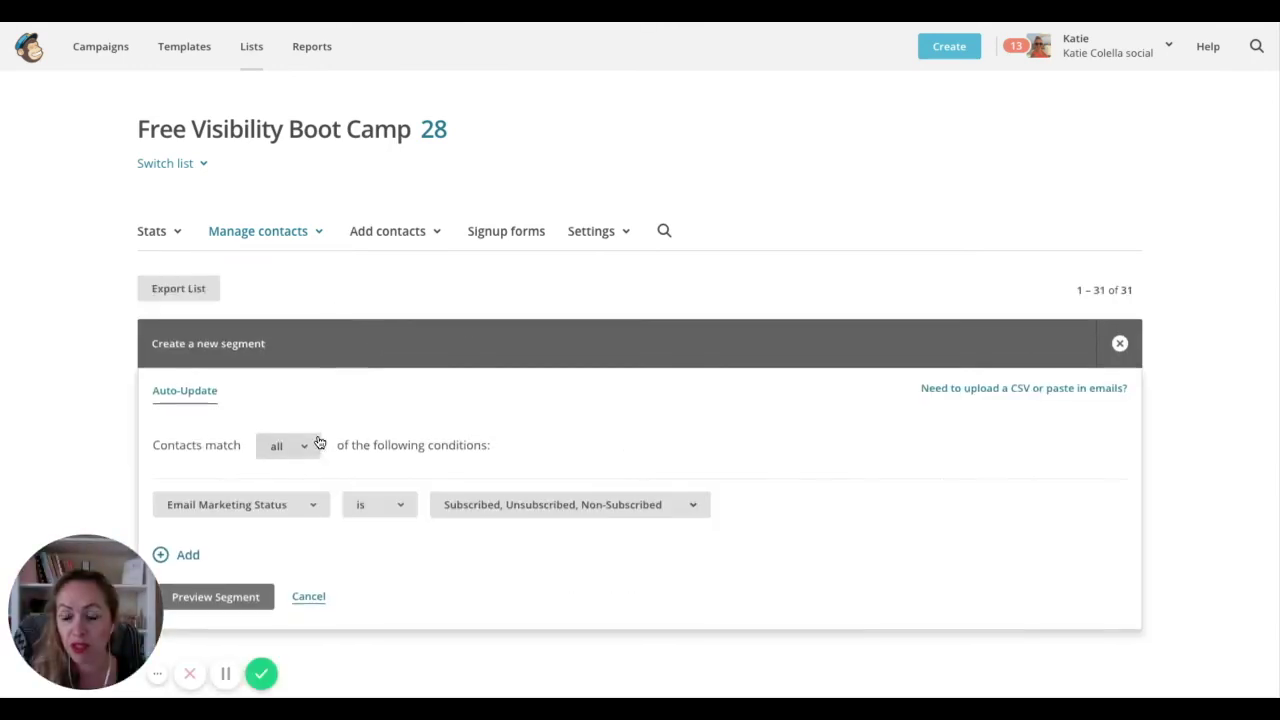
{"action": "left_click", "coordinate": [307, 508]}
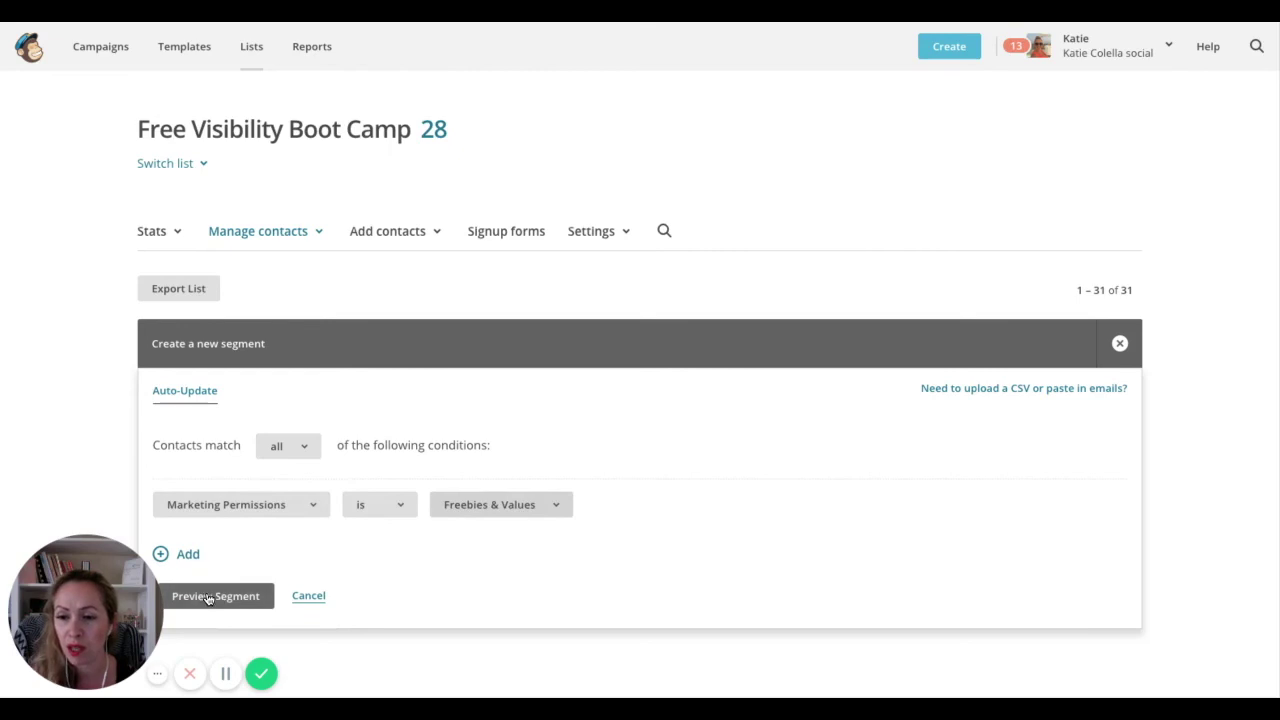
{"action": "left_click", "coordinate": [211, 597]}
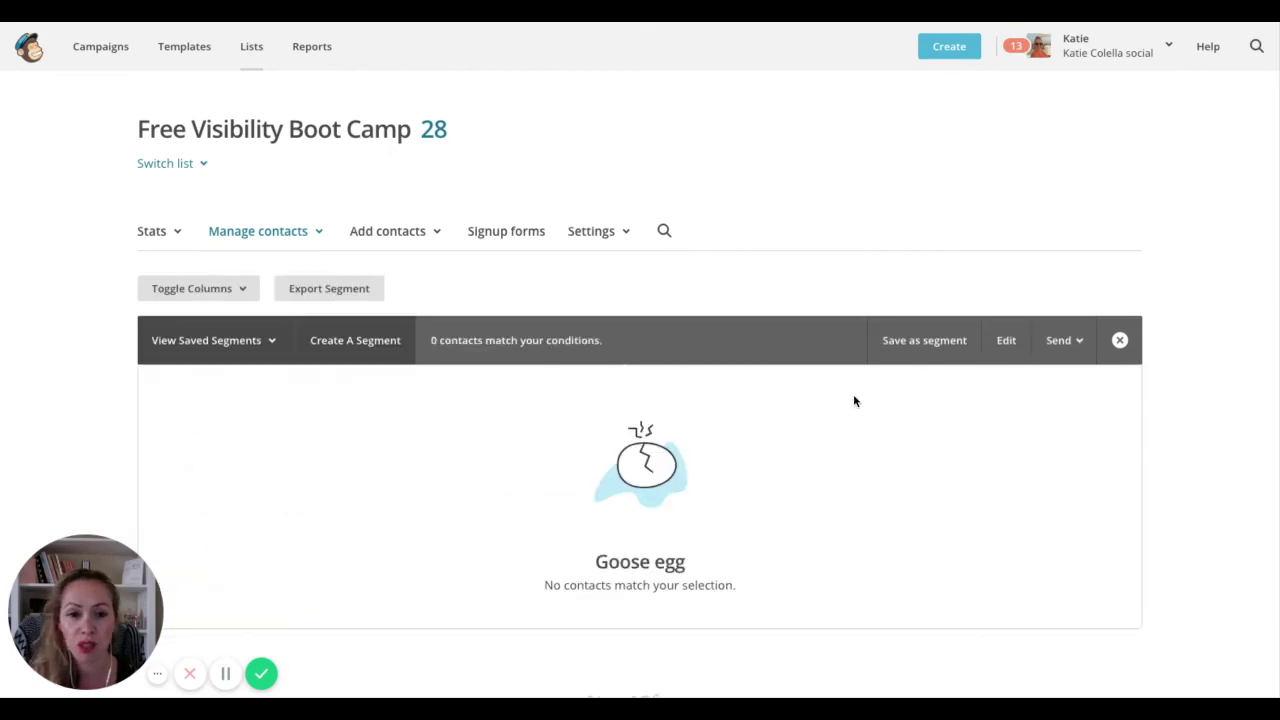
- Save the previewed conditions as a segment named 'Freebies & value'
{"action": "left_click", "coordinate": [909, 341]}
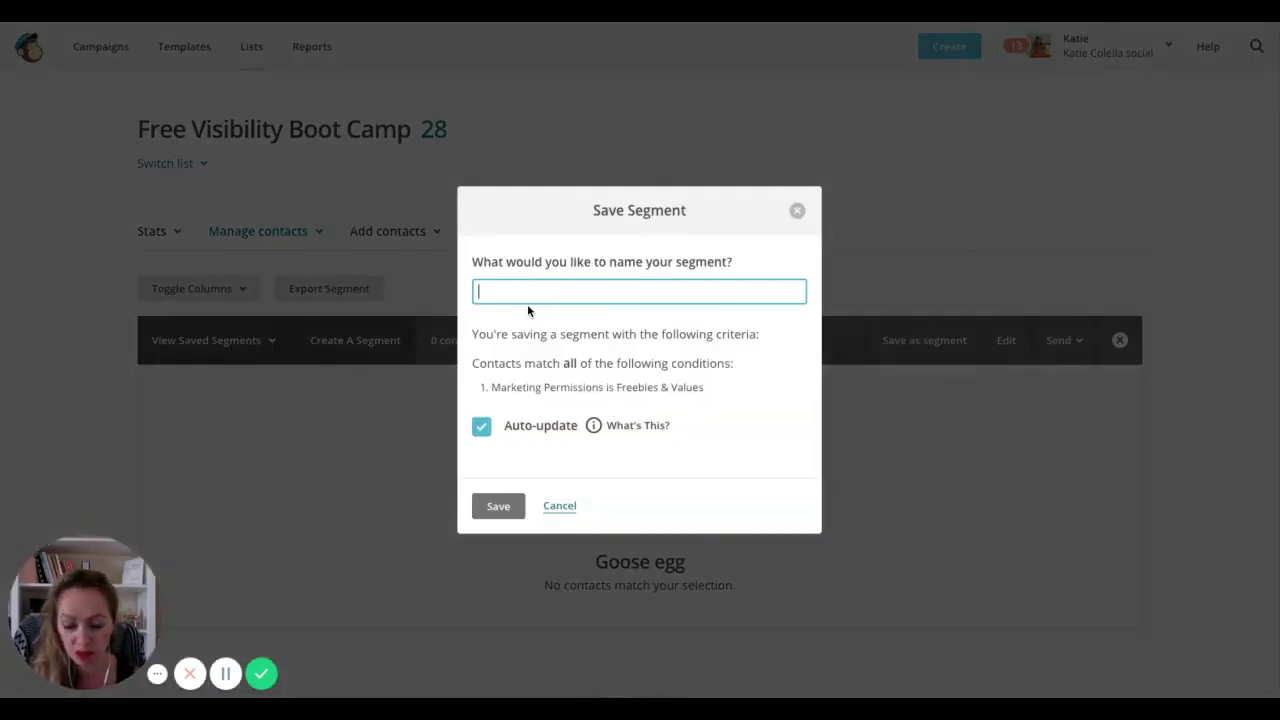
{"action": "type", "text": "F"}
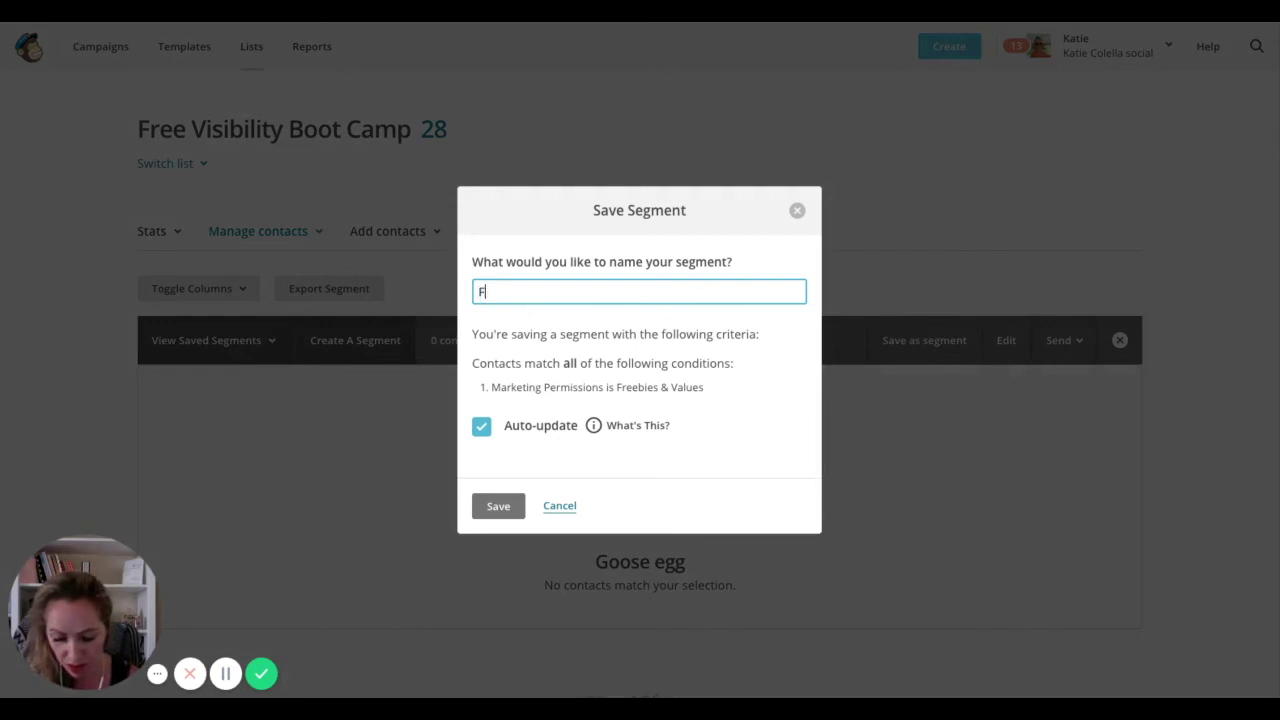
{"action": "type", "text": "reebies & values"}
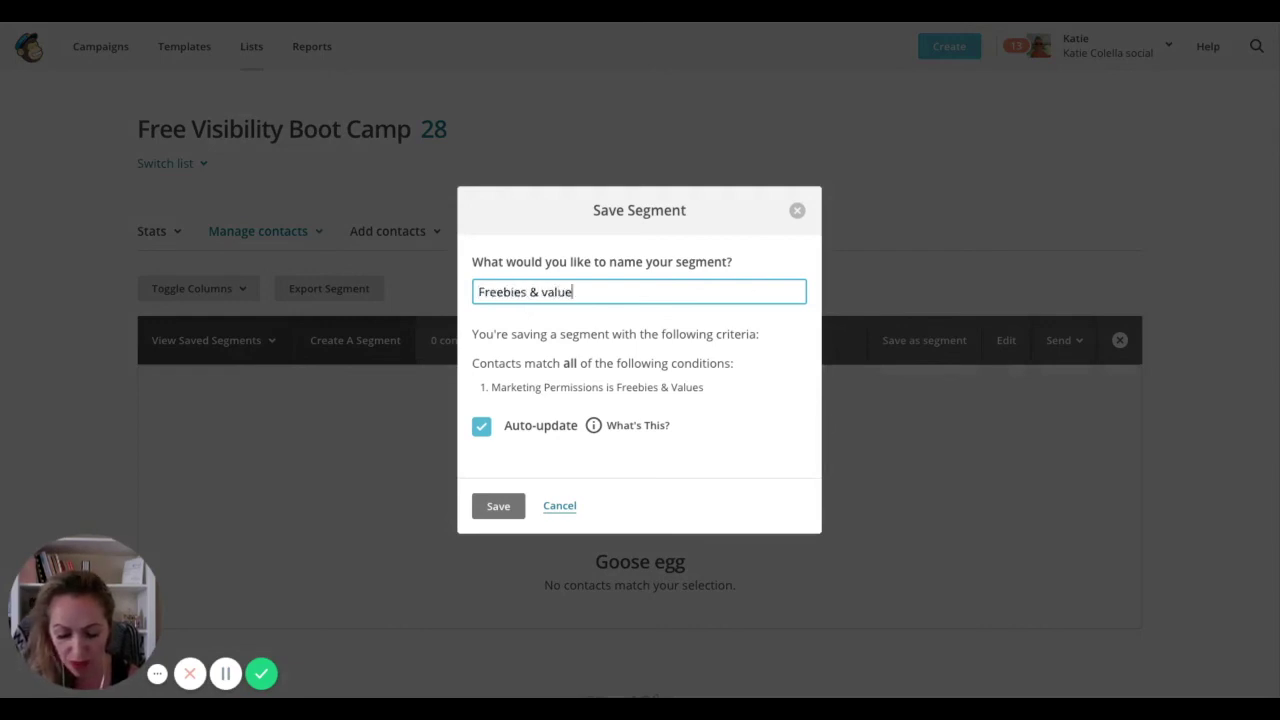
{"action": "key", "text": "BackSpace"}
{"action": "key", "text": "BackSpace"}
{"action": "key", "text": "BackSpace"}
{"action": "key", "text": "BackSpace"}
{"action": "key", "text": "BackSpace"}
{"action": "key", "text": "BackSpace"}
{"action": "type", "text": "value"}
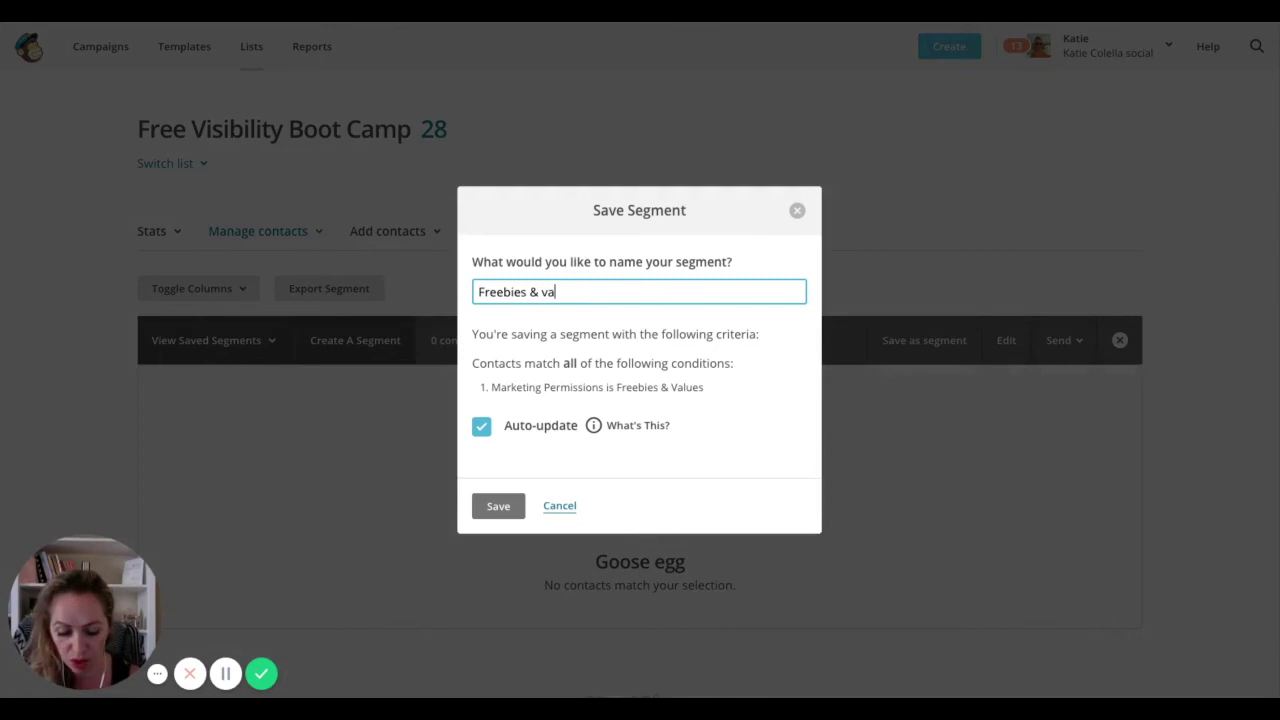
{"action": "left_click", "coordinate": [498, 507]}
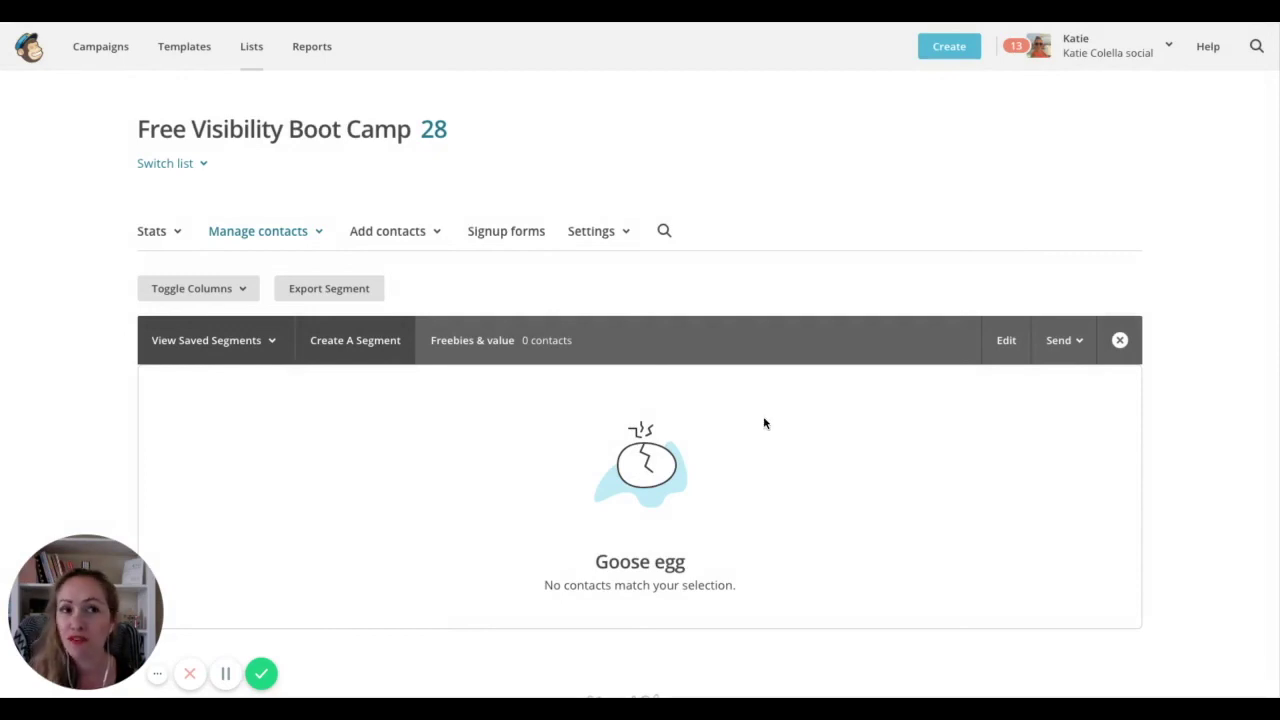
- Build and preview a segment where Marketing Permissions is Offers & Discounts
{"action": "left_click", "coordinate": [282, 232]}
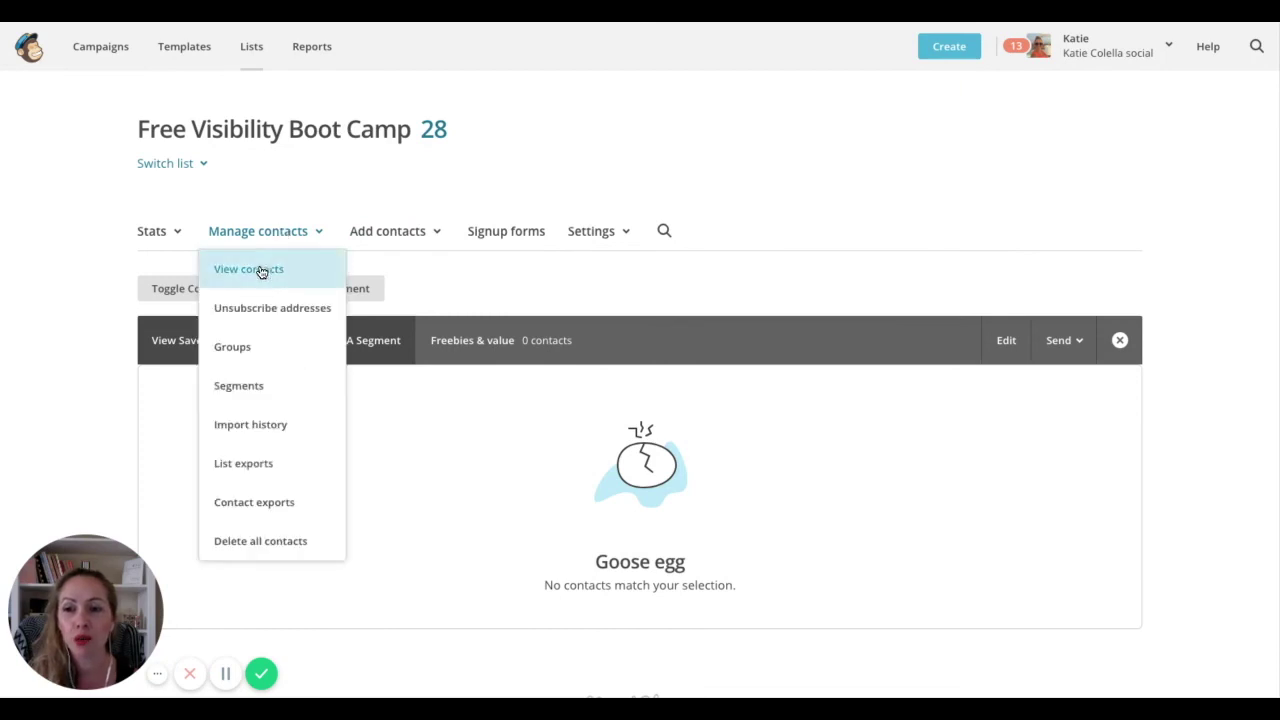
{"action": "left_click", "coordinate": [260, 269]}
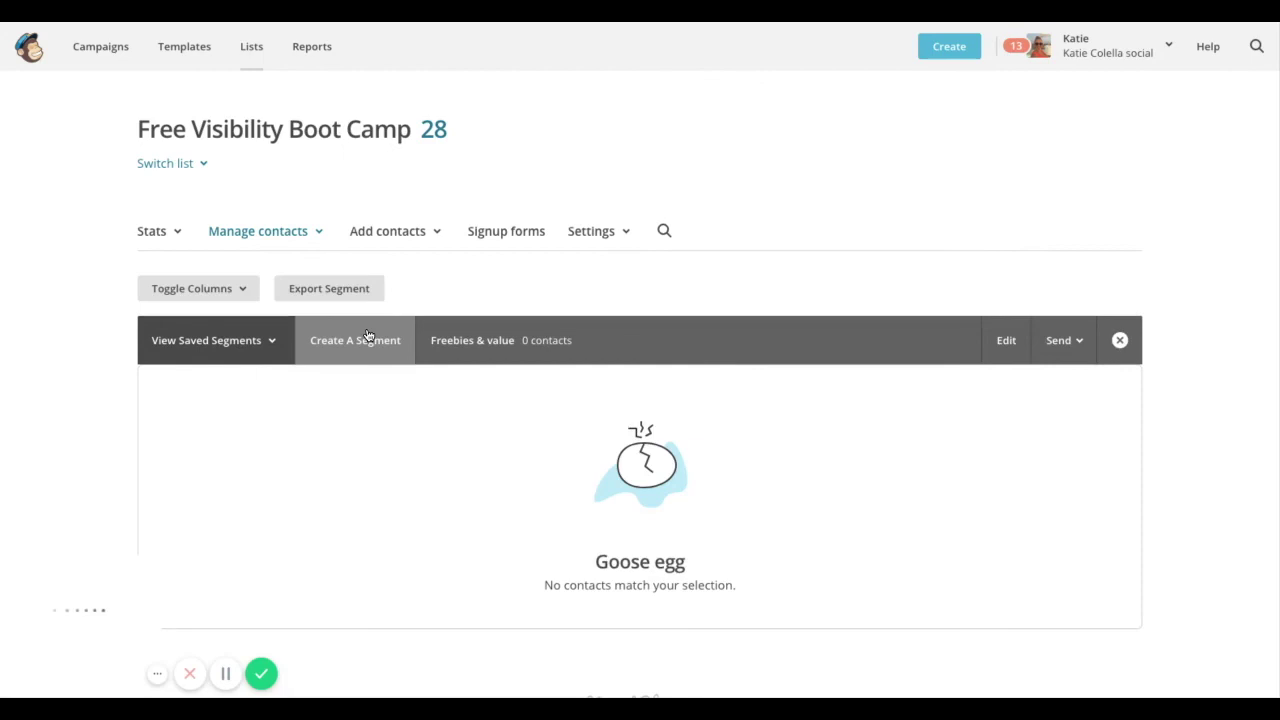
{"action": "left_click", "coordinate": [368, 338]}
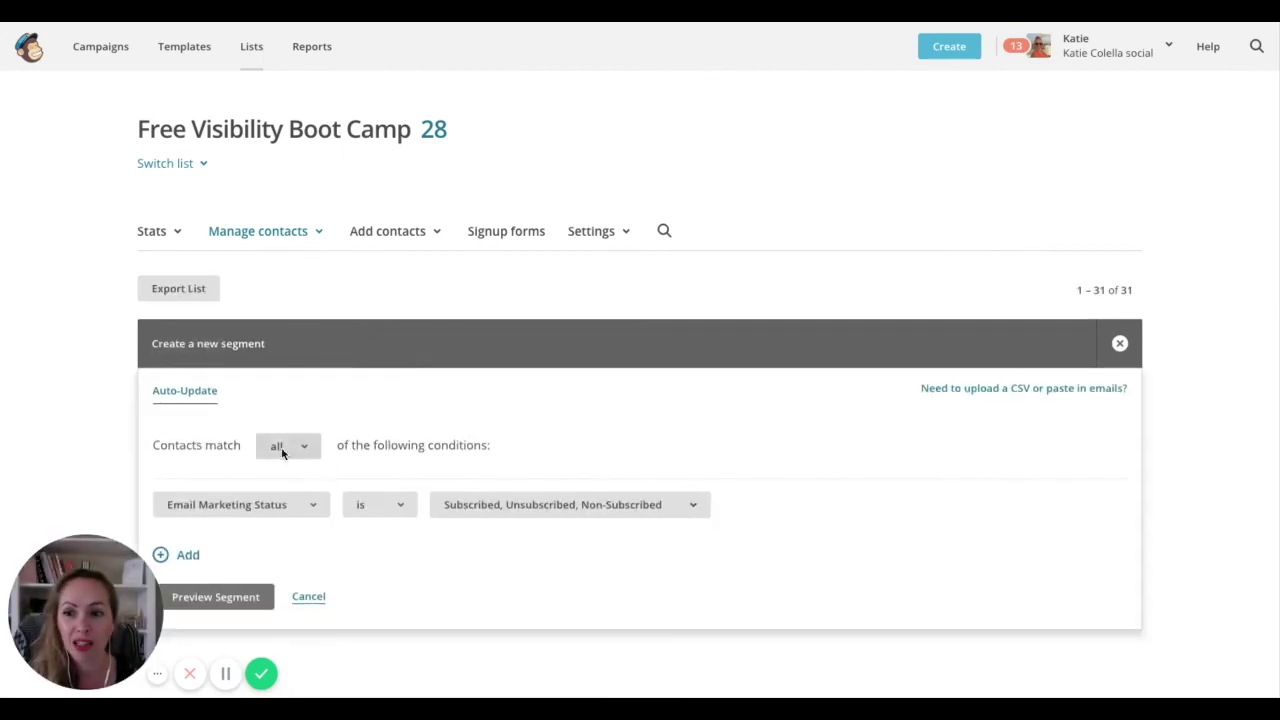
{"action": "left_click", "coordinate": [306, 510]}
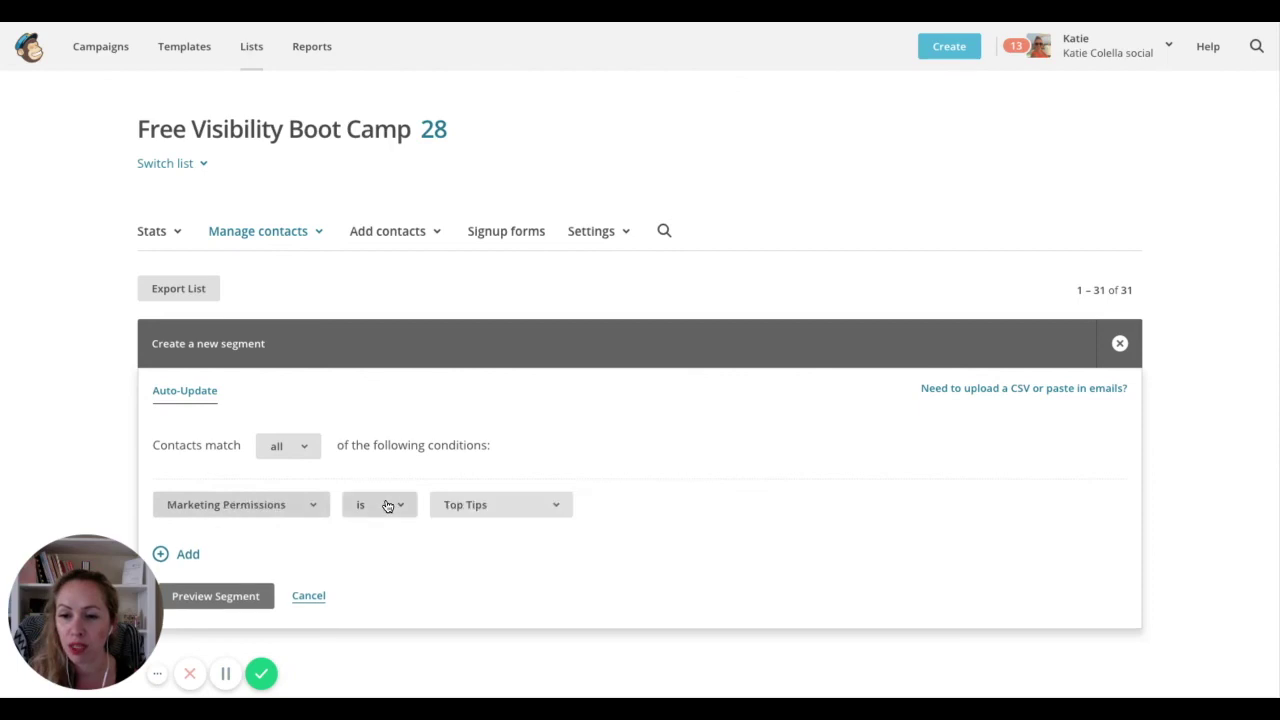
{"action": "left_click", "coordinate": [469, 503]}
{"action": "left_click", "coordinate": [210, 598]}
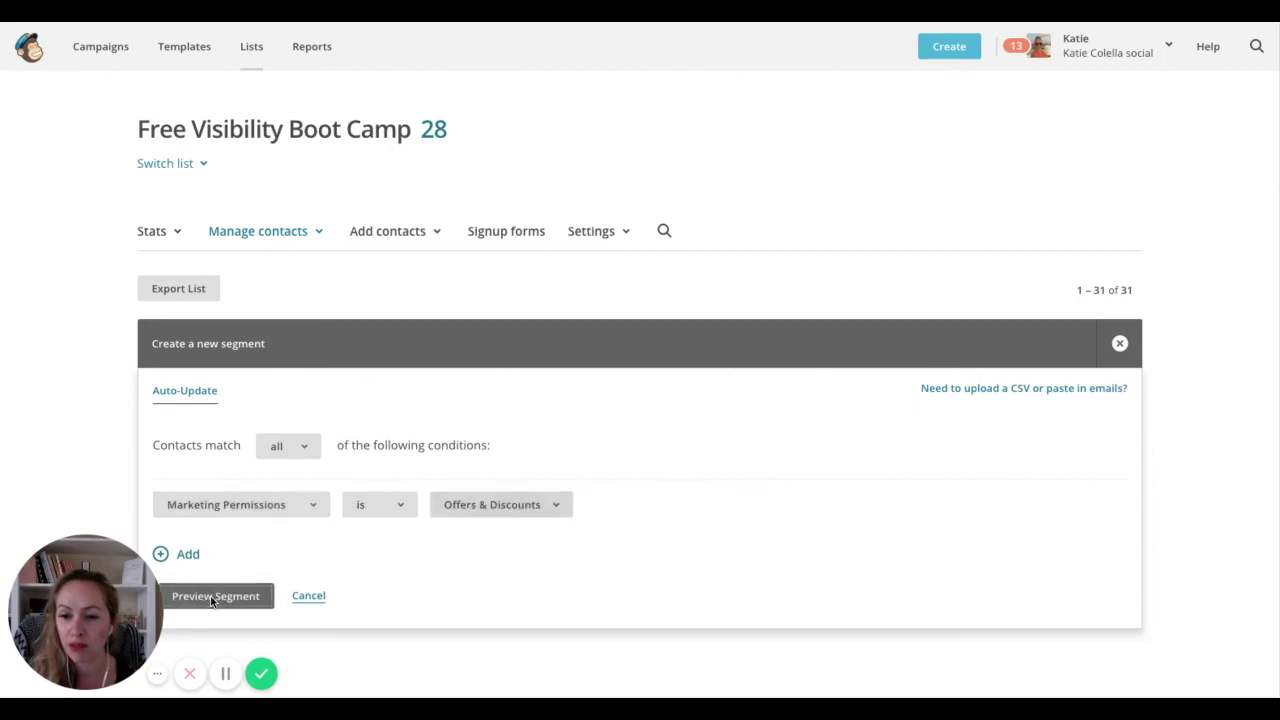
- Save the previewed conditions as a segment named 'Offers & Discounts'
{"action": "left_click", "coordinate": [930, 343]}
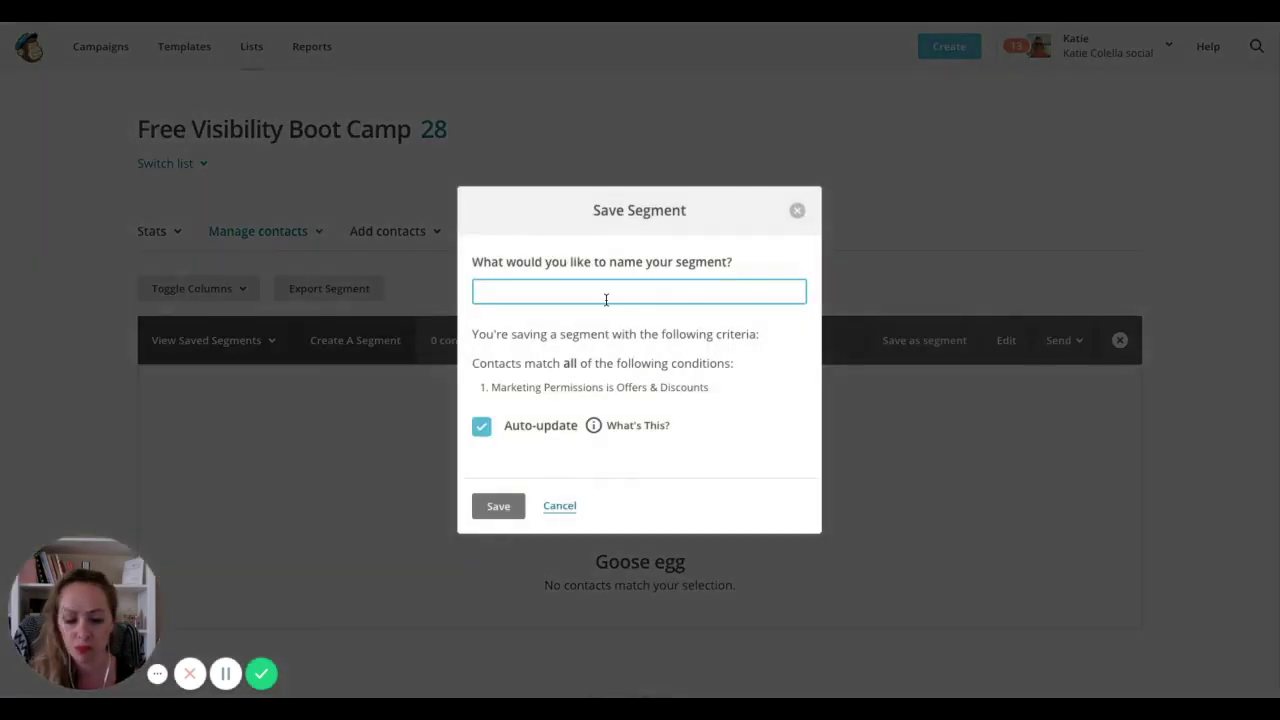
{"action": "type", "text": "Offers & Discounts"}
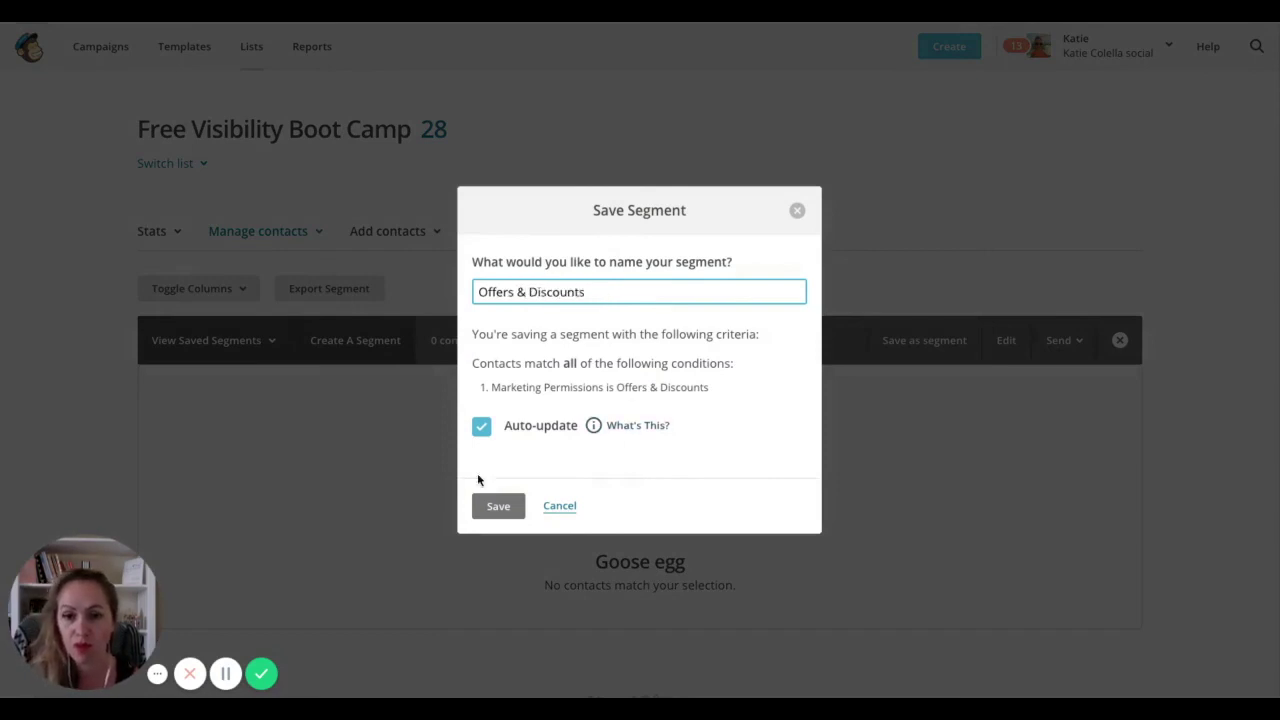
{"action": "left_click", "coordinate": [500, 505]}
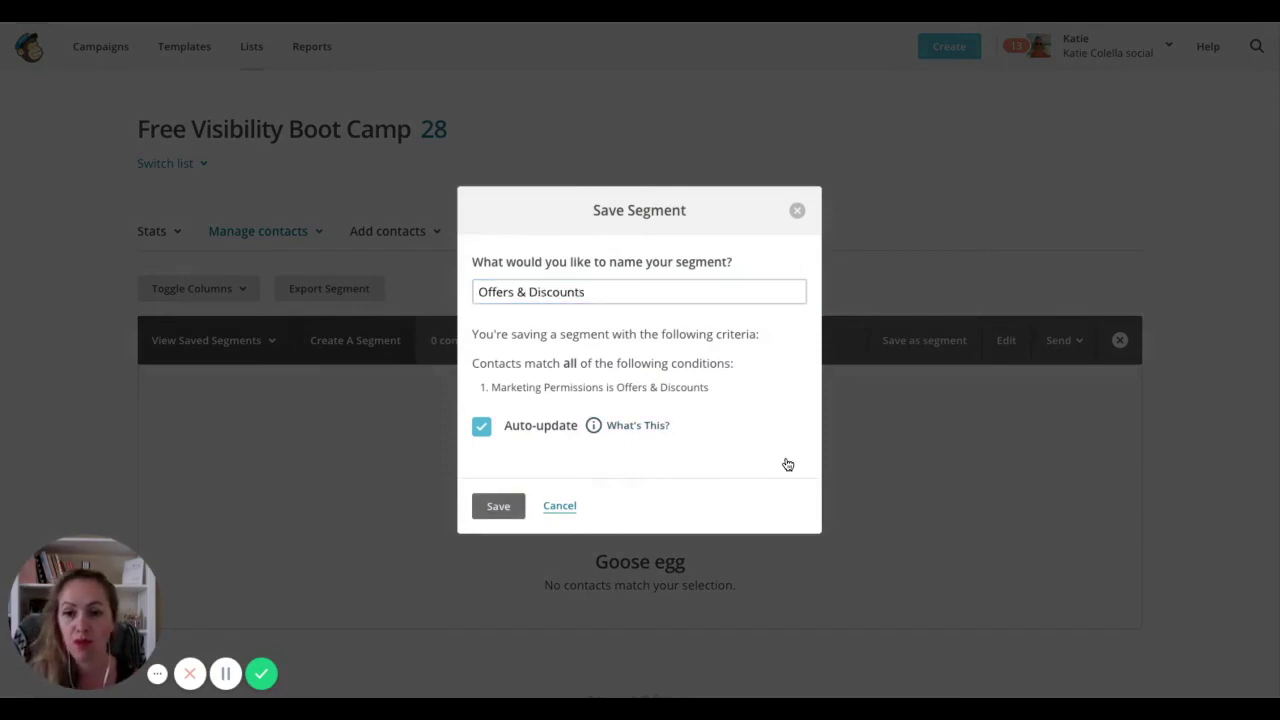